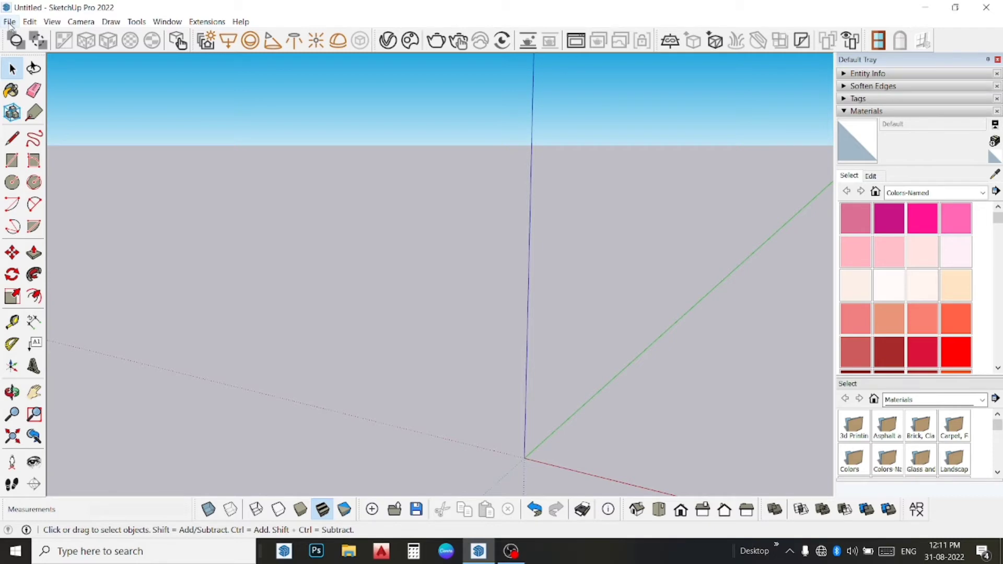
Step: Open the File menu in the blank untitled model
{"action": "left_click", "coordinate": [10, 21]}
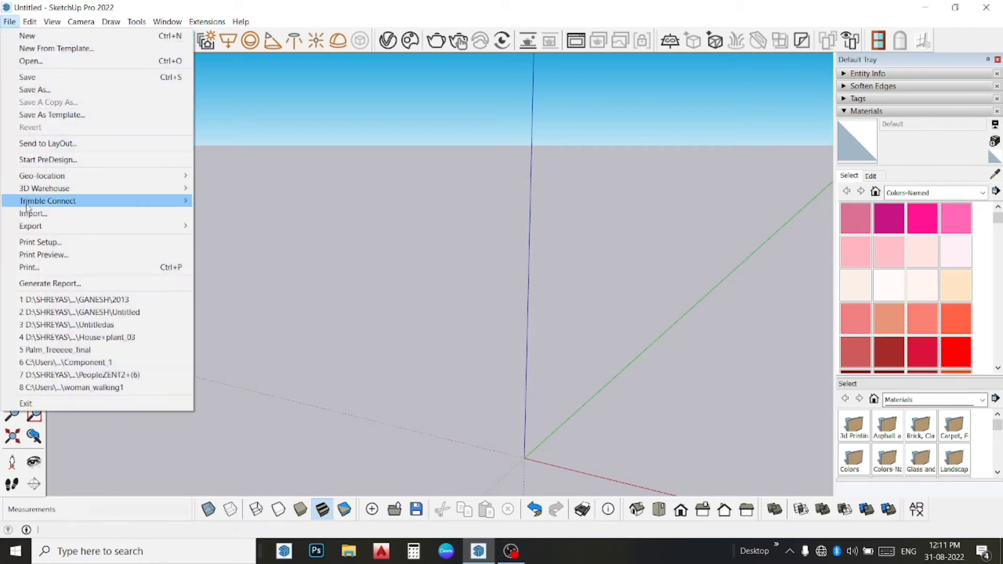
Step: Import the vase reference image at the origin, deselect it, and switch to Top view
{"action": "left_click", "coordinate": [64, 223]}
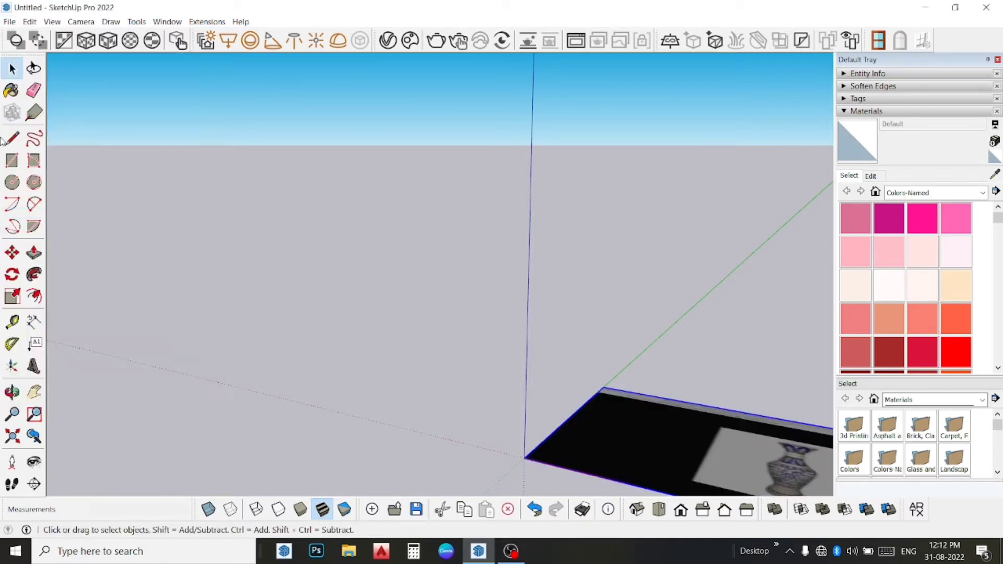
{"action": "left_click", "coordinate": [180, 200]}
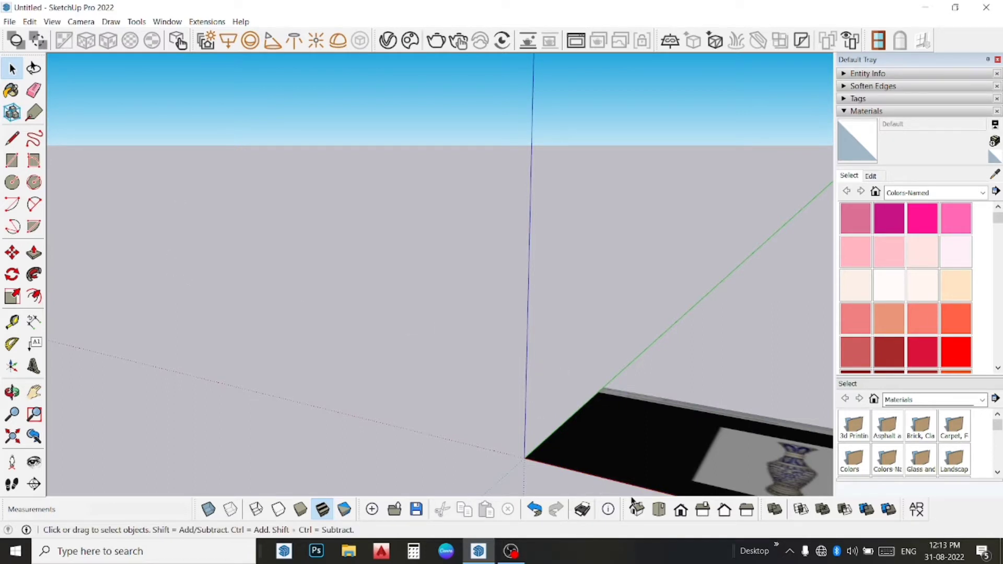
{"action": "left_click", "coordinate": [659, 509]}
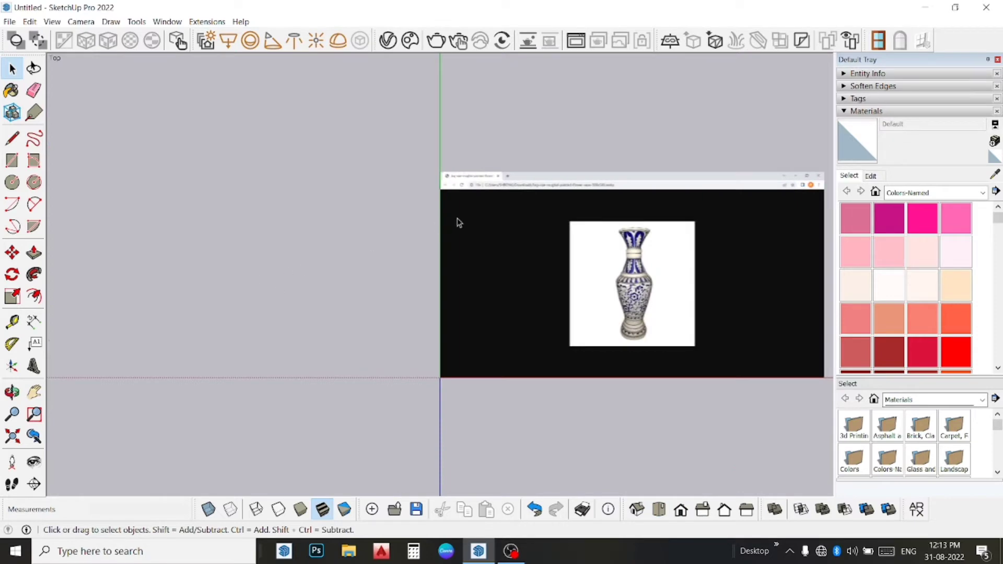
Step: Zoom and pan so the vase's rim, neck and shoulder are centred in view
{"action": "scroll", "coordinate": [601, 249], "scroll_direction": "up", "scroll_amount": 2}
{"action": "scroll", "coordinate": [826, 327], "scroll_direction": "up", "scroll_amount": 2}
{"action": "scroll", "coordinate": [800, 320], "scroll_direction": "up", "scroll_amount": 2}
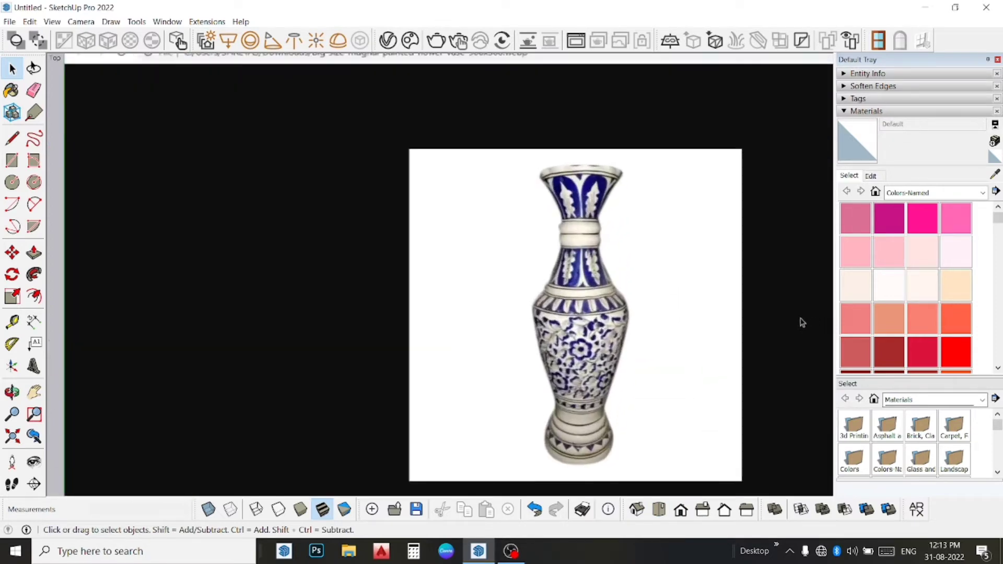
{"action": "scroll", "coordinate": [779, 320], "scroll_direction": "up", "scroll_amount": 2}
{"action": "scroll", "coordinate": [716, 327], "scroll_direction": "up", "scroll_amount": 2}
{"action": "scroll", "coordinate": [551, 284], "scroll_direction": "up", "scroll_amount": 2}
{"action": "scroll", "coordinate": [552, 284], "scroll_direction": "up", "scroll_amount": 2}
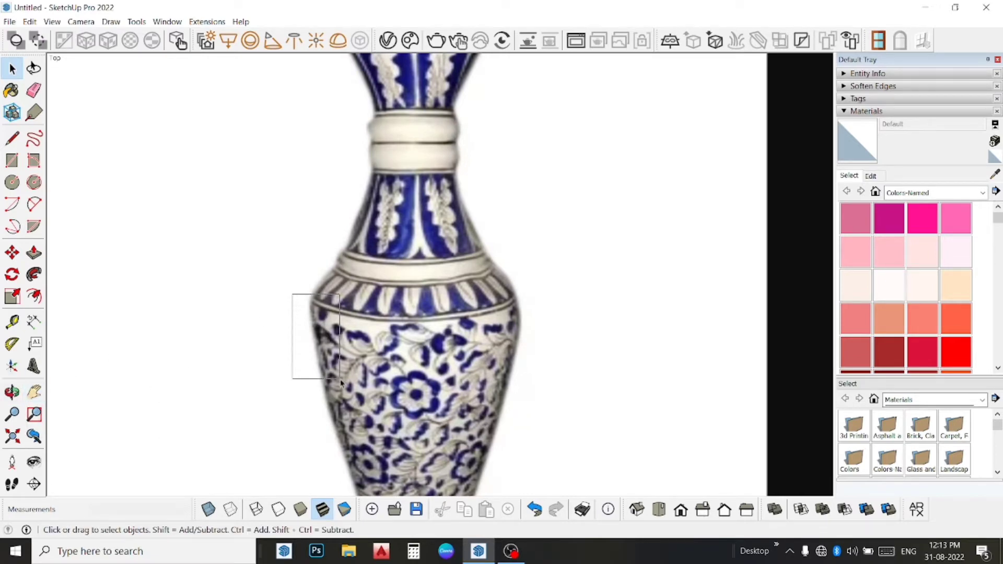
{"action": "left_click", "coordinate": [36, 393]}
{"action": "mouse_move", "coordinate": [128, 313]}
{"action": "left_mouse_down"}
{"action": "mouse_move", "coordinate": [224, 329]}
{"action": "mouse_move", "coordinate": [292, 396]}
{"action": "mouse_move", "coordinate": [140, 366]}
{"action": "mouse_move", "coordinate": [173, 401]}
{"action": "mouse_move", "coordinate": [179, 374]}
{"action": "mouse_move", "coordinate": [198, 366]}
{"action": "left_mouse_up"}
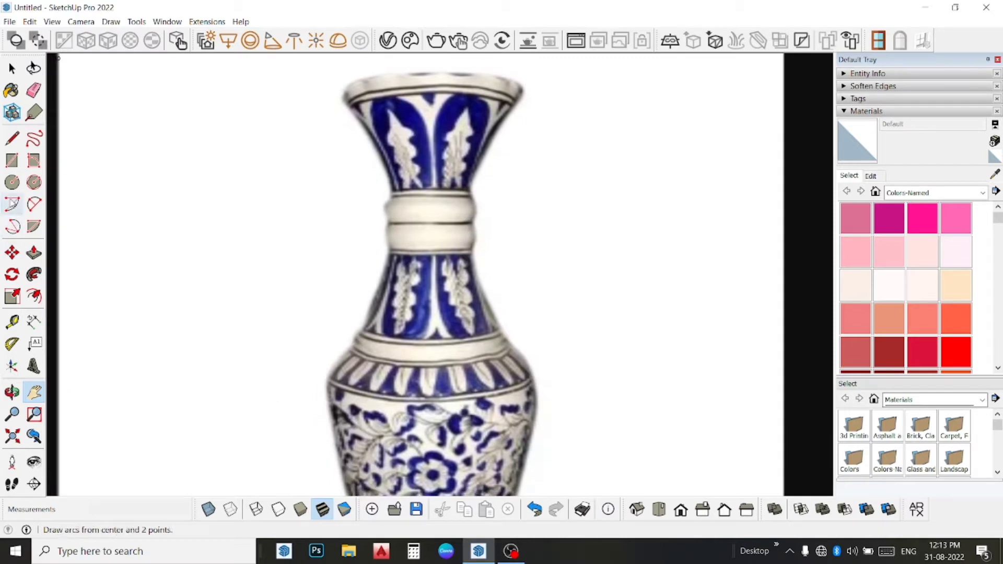
Step: Draw a horizontal line across the vase neck from its right edge to its left edge
{"action": "left_click", "coordinate": [21, 140]}
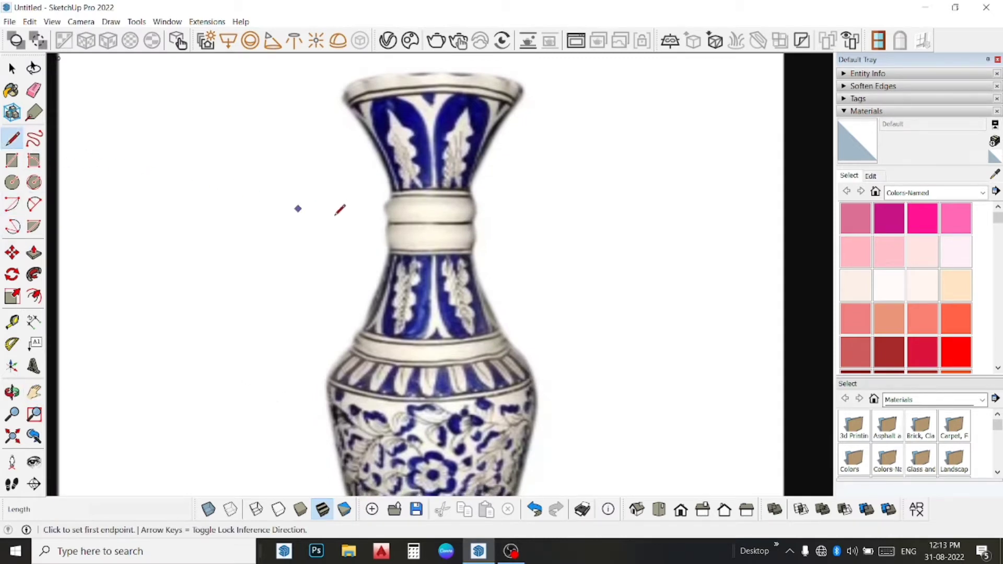
{"action": "scroll", "coordinate": [574, 164], "scroll_direction": "up", "scroll_amount": 3}
{"action": "scroll", "coordinate": [460, 204], "scroll_direction": "up", "scroll_amount": 1}
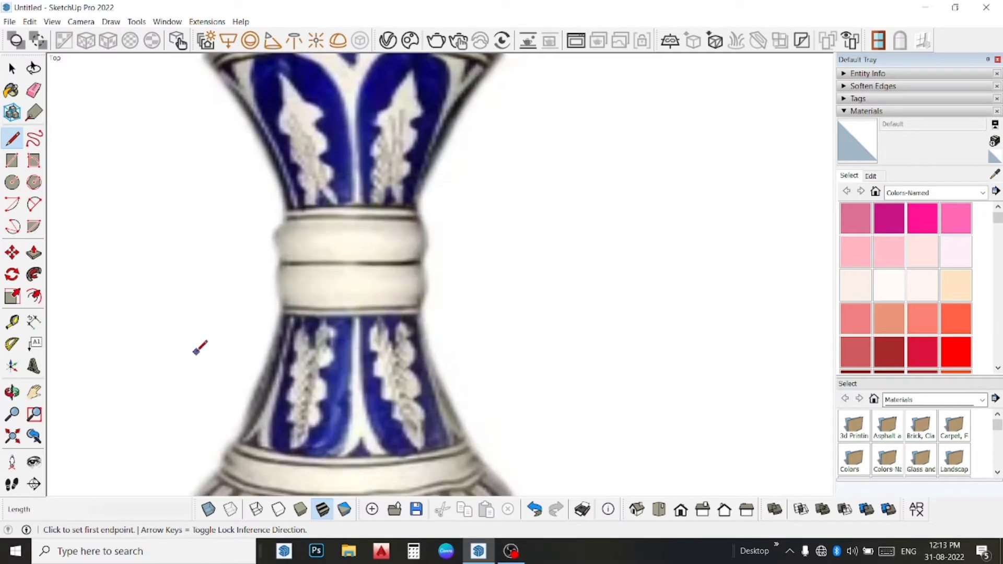
{"action": "scroll", "coordinate": [205, 392], "scroll_direction": "up", "scroll_amount": 2}
{"action": "scroll", "coordinate": [278, 369], "scroll_direction": "up", "scroll_amount": 1}
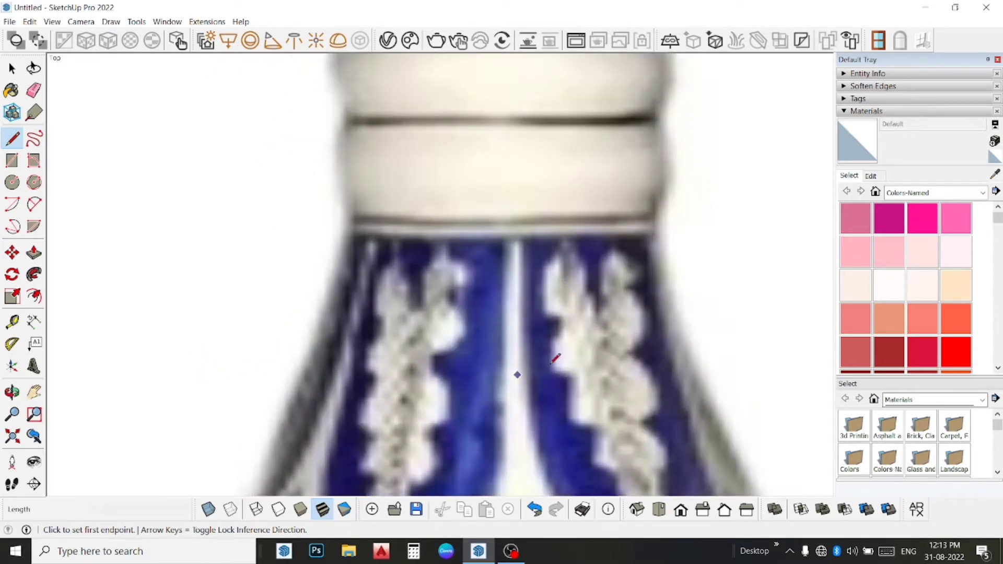
{"action": "left_click", "coordinate": [678, 306]}
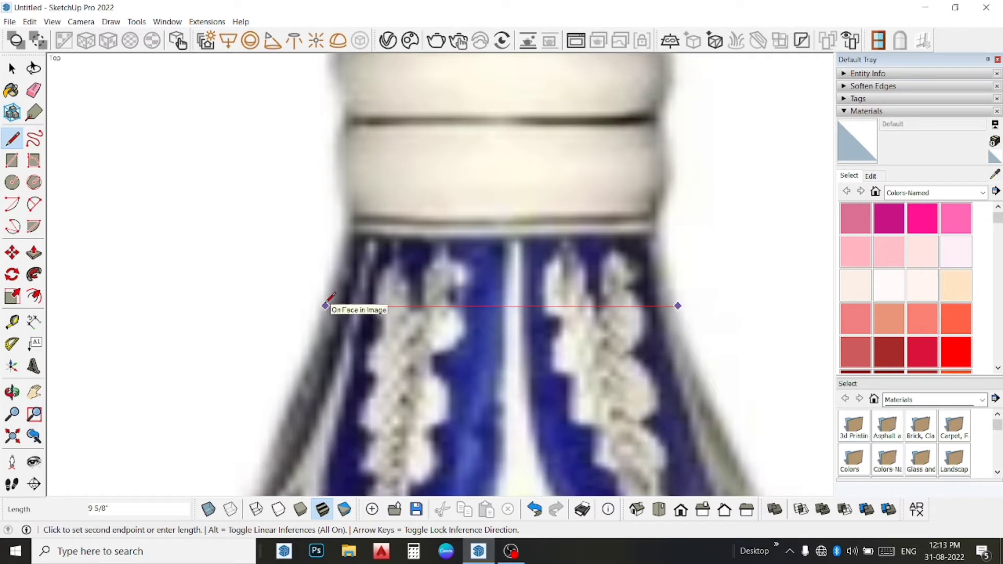
{"action": "left_click", "coordinate": [319, 305]}
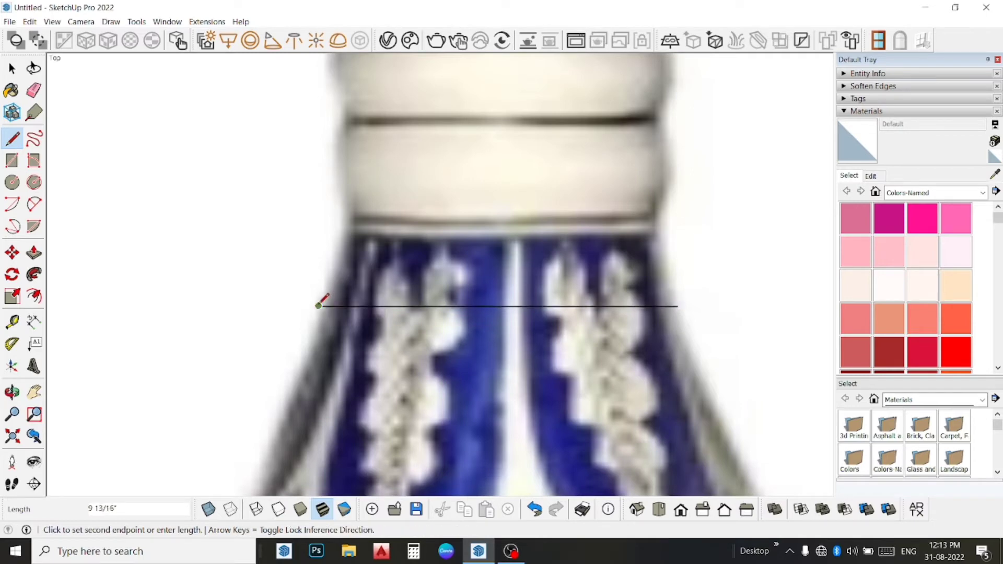
{"action": "key", "text": "space"}
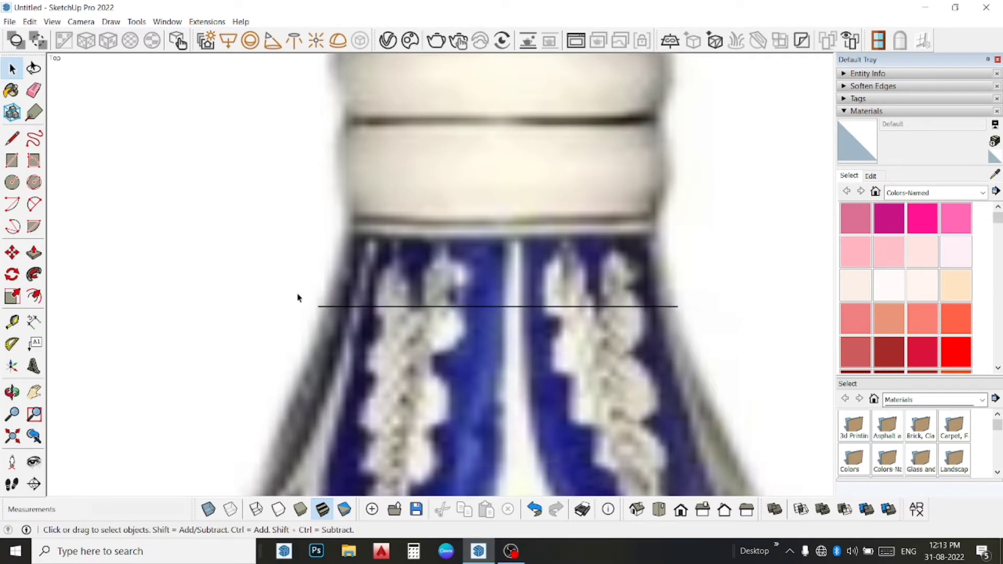
{"action": "left_click", "coordinate": [16, 136]}
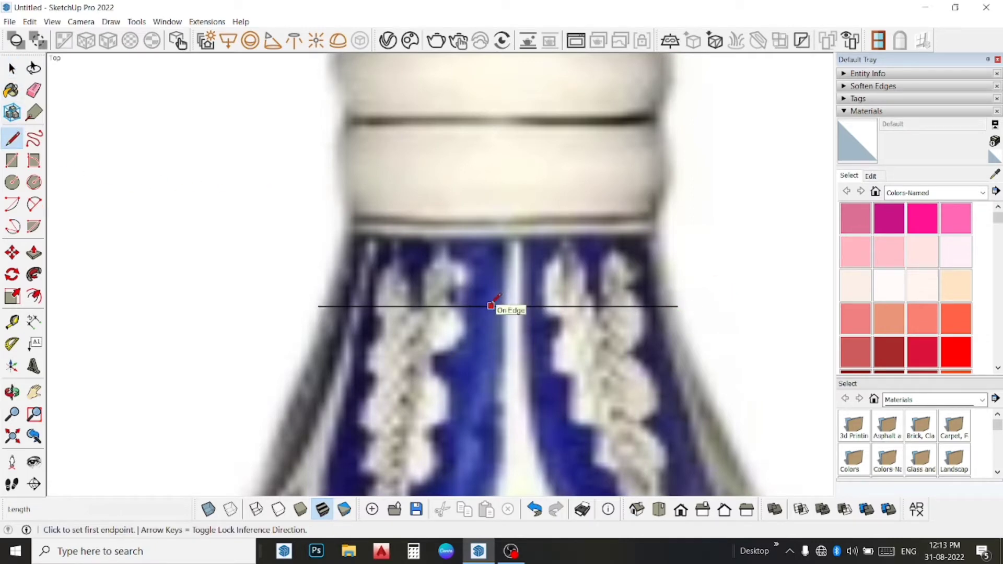
Step: Draw a vertical line from the horizontal line's midpoint up to the picture's top edge
{"action": "left_click", "coordinate": [498, 306]}
{"action": "scroll", "coordinate": [499, 306], "scroll_direction": "down", "scroll_amount": 2}
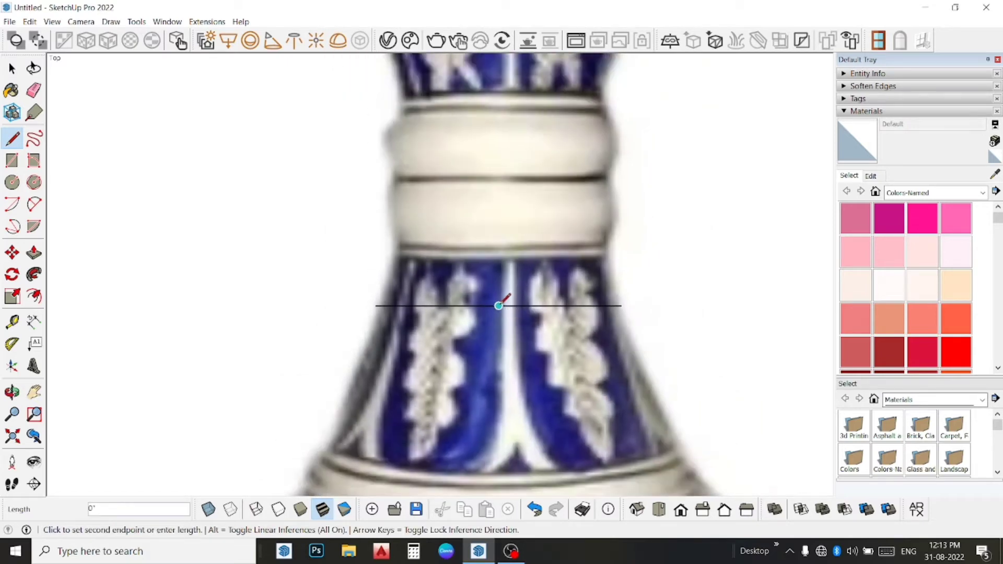
{"action": "scroll", "coordinate": [500, 304], "scroll_direction": "down", "scroll_amount": 2}
{"action": "scroll", "coordinate": [500, 304], "scroll_direction": "down", "scroll_amount": 1}
{"action": "scroll", "coordinate": [501, 305], "scroll_direction": "down", "scroll_amount": 2}
{"action": "scroll", "coordinate": [500, 305], "scroll_direction": "down", "scroll_amount": 1}
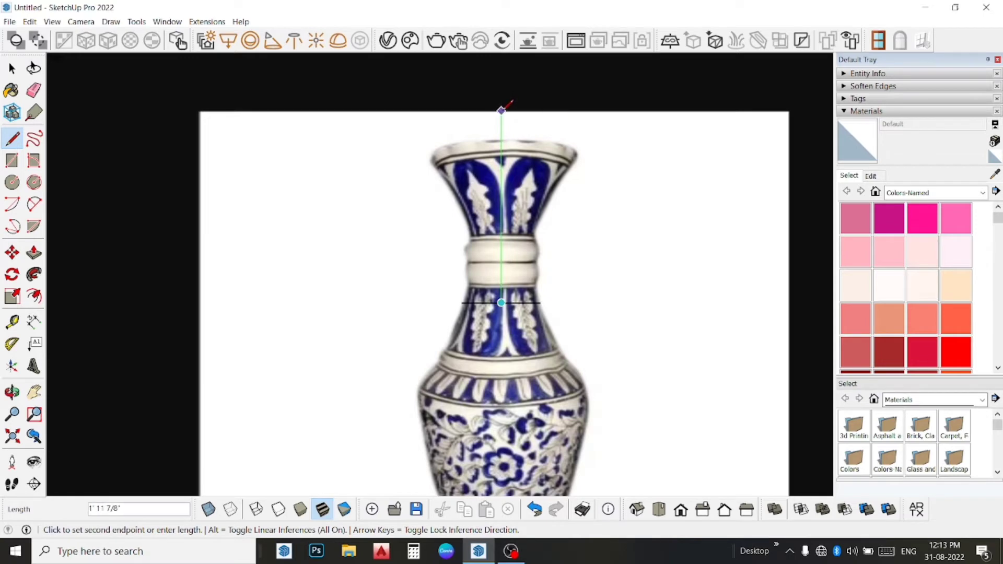
{"action": "left_click", "coordinate": [501, 111]}
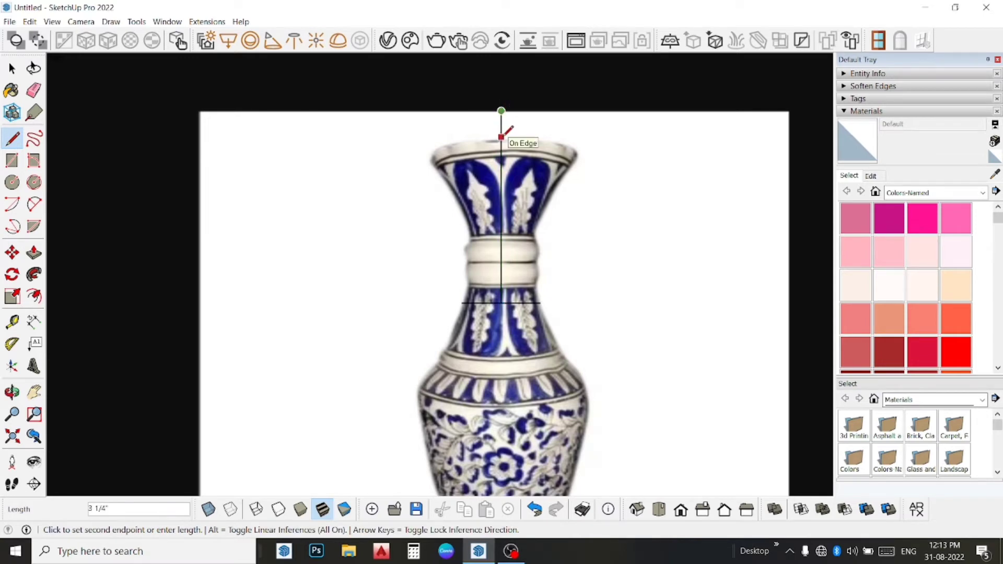
{"action": "key", "text": "Escape"}
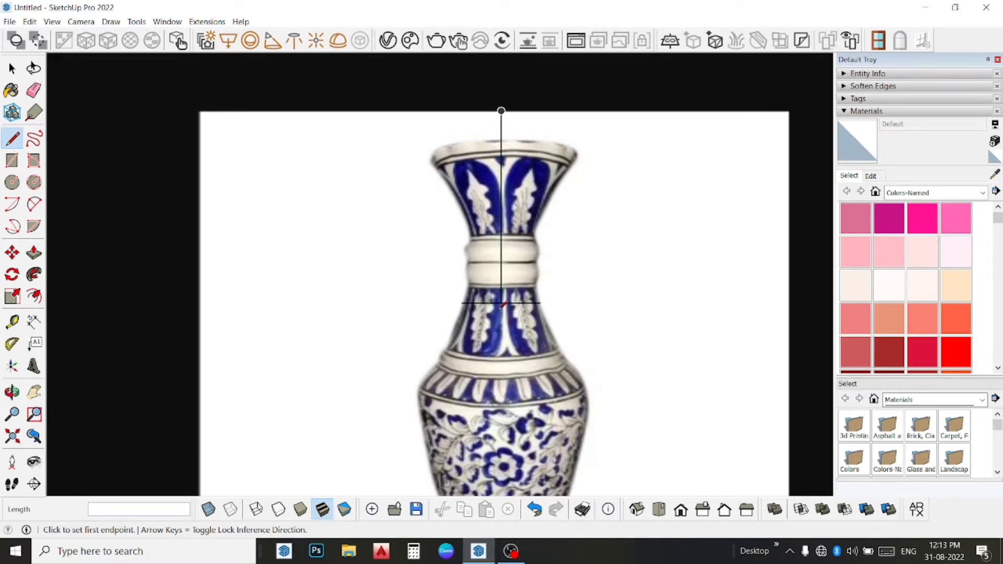
Step: Extend the centre line down to the picture's bottom edge
{"action": "left_click", "coordinate": [502, 302]}
{"action": "scroll", "coordinate": [504, 314], "scroll_direction": "down", "scroll_amount": 1}
{"action": "scroll", "coordinate": [515, 334], "scroll_direction": "down", "scroll_amount": 1}
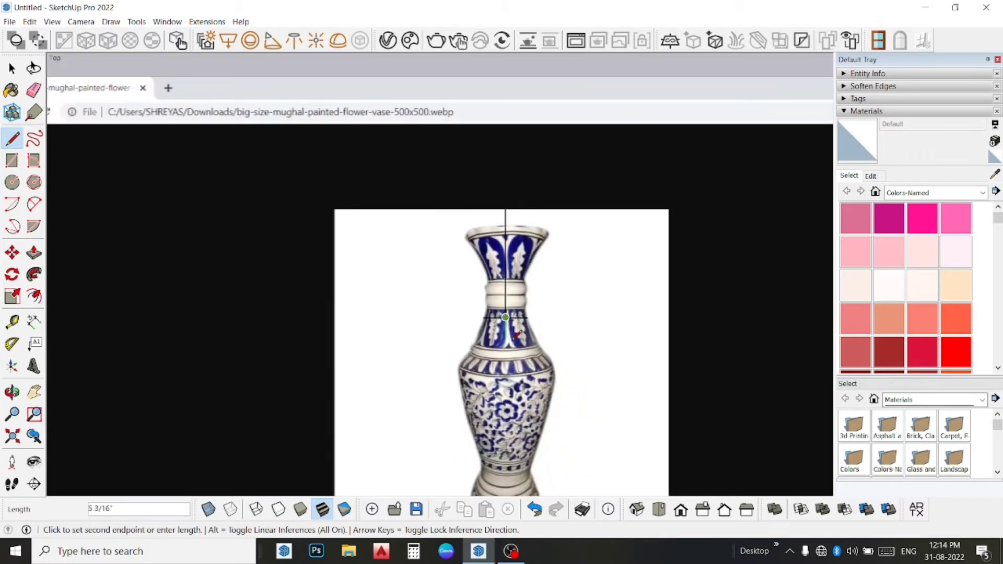
{"action": "scroll", "coordinate": [516, 336], "scroll_direction": "down", "scroll_amount": 1}
{"action": "scroll", "coordinate": [514, 335], "scroll_direction": "down", "scroll_amount": 1}
{"action": "scroll", "coordinate": [450, 469], "scroll_direction": "up", "scroll_amount": 1}
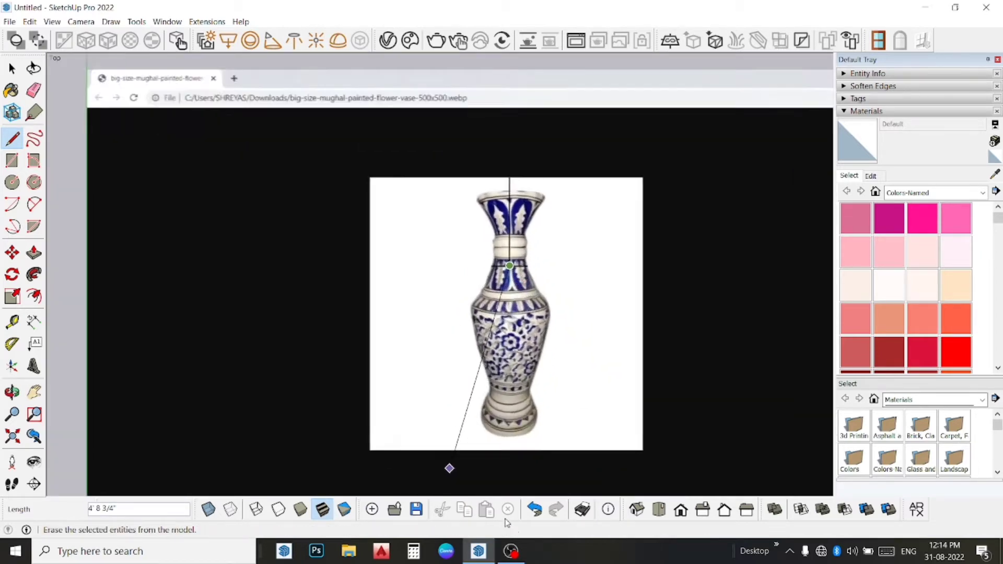
{"action": "scroll", "coordinate": [450, 468], "scroll_direction": "up", "scroll_amount": 1}
{"action": "scroll", "coordinate": [511, 486], "scroll_direction": "up", "scroll_amount": 1}
{"action": "scroll", "coordinate": [514, 426], "scroll_direction": "up", "scroll_amount": 1}
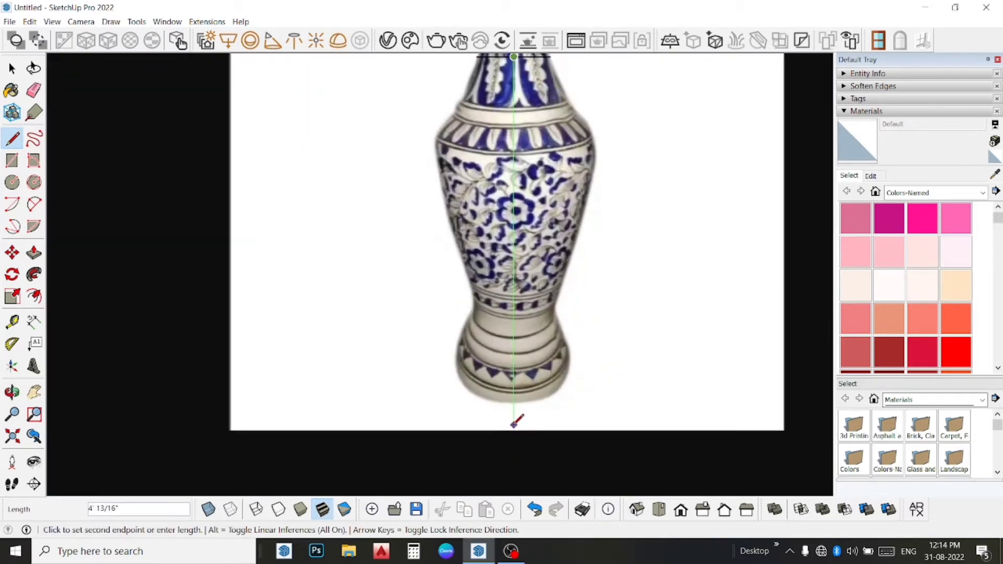
{"action": "left_click", "coordinate": [514, 424]}
{"action": "key", "text": "Escape"}
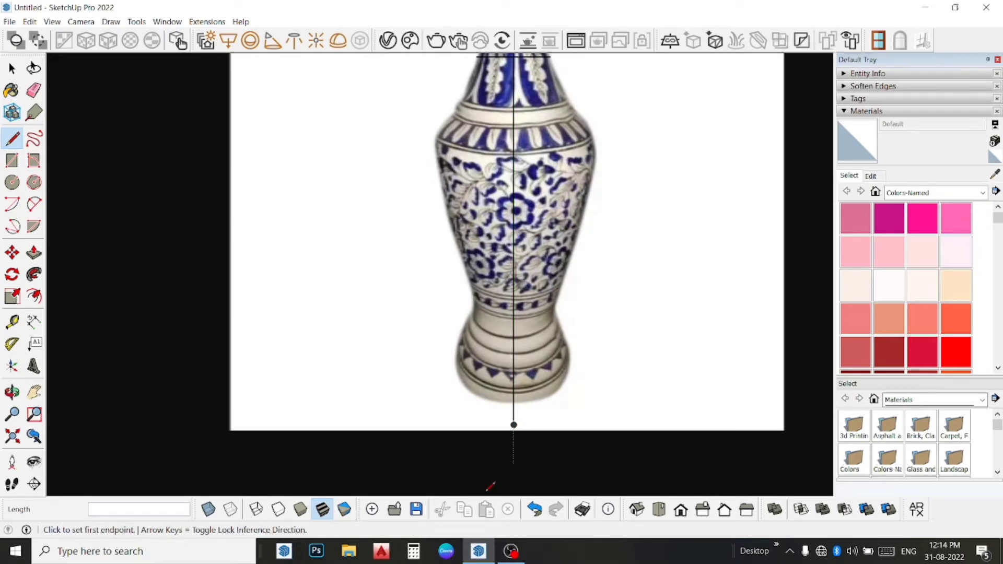
{"action": "scroll", "coordinate": [547, 112], "scroll_direction": "down", "scroll_amount": 1}
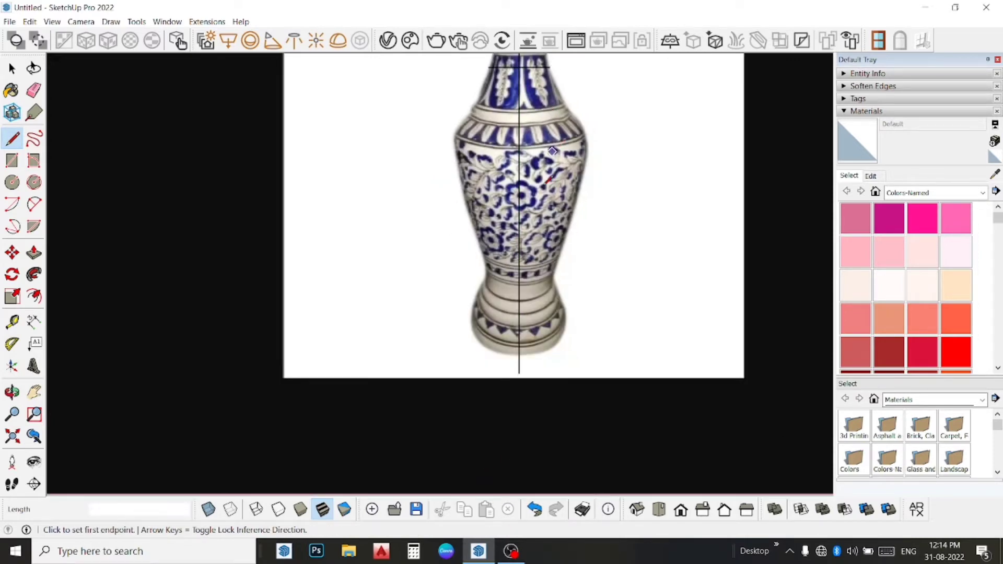
{"action": "scroll", "coordinate": [554, 146], "scroll_direction": "down", "scroll_amount": 2}
{"action": "scroll", "coordinate": [569, 118], "scroll_direction": "down", "scroll_amount": 1}
{"action": "scroll", "coordinate": [564, 73], "scroll_direction": "up", "scroll_amount": 1}
{"action": "scroll", "coordinate": [559, 64], "scroll_direction": "up", "scroll_amount": 1}
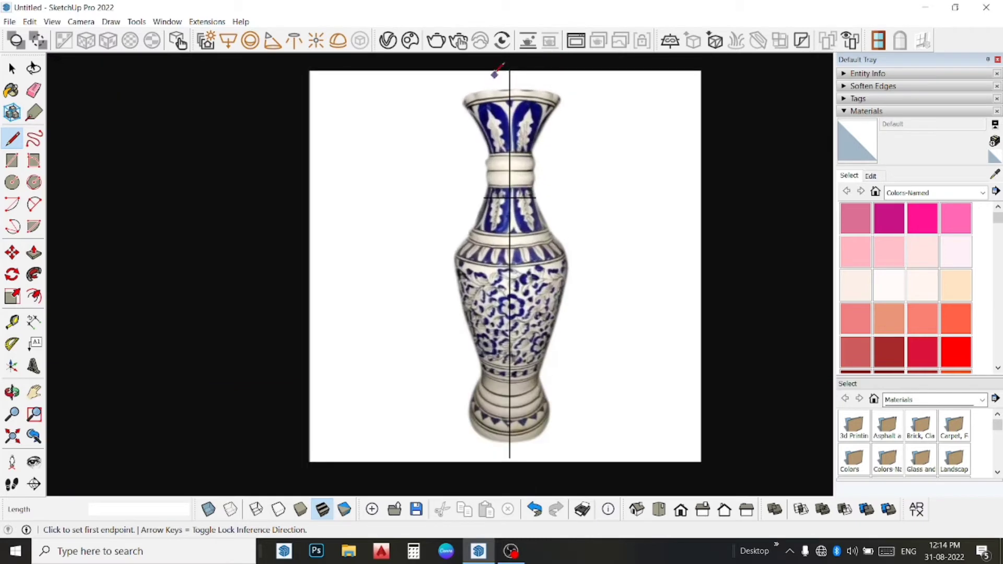
{"action": "scroll", "coordinate": [499, 69], "scroll_direction": "up", "scroll_amount": 1}
{"action": "scroll", "coordinate": [542, 73], "scroll_direction": "up", "scroll_amount": 1}
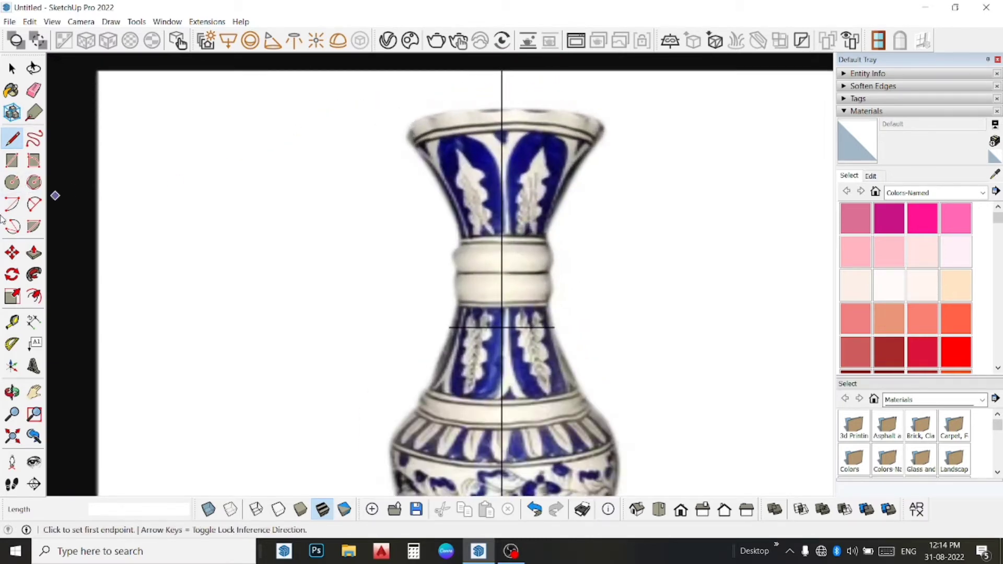
{"action": "left_click", "coordinate": [34, 206]}
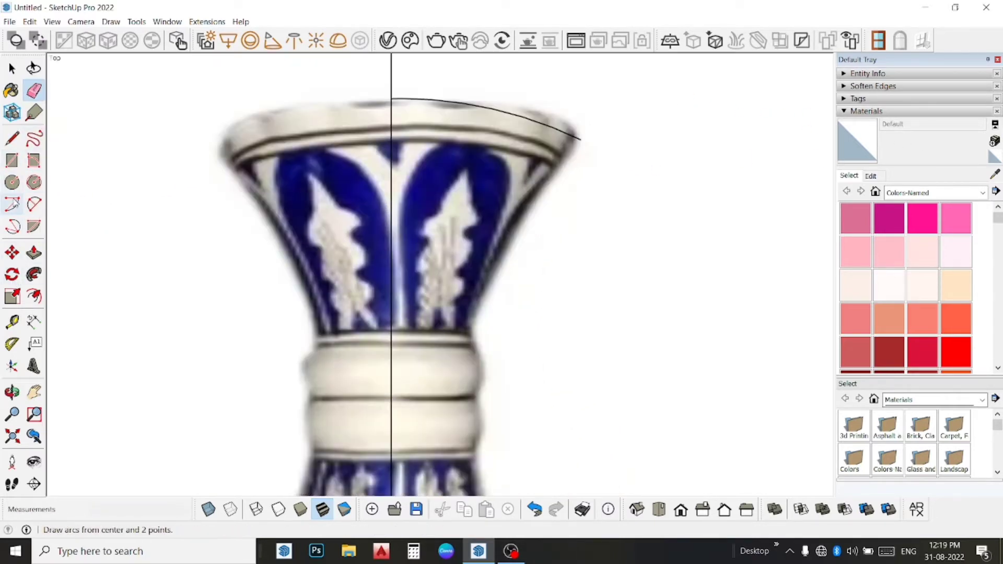
Step: Trace the neck's flare with a 2-point arc from the ring up to the rim's outer corner
{"action": "left_click", "coordinate": [29, 208]}
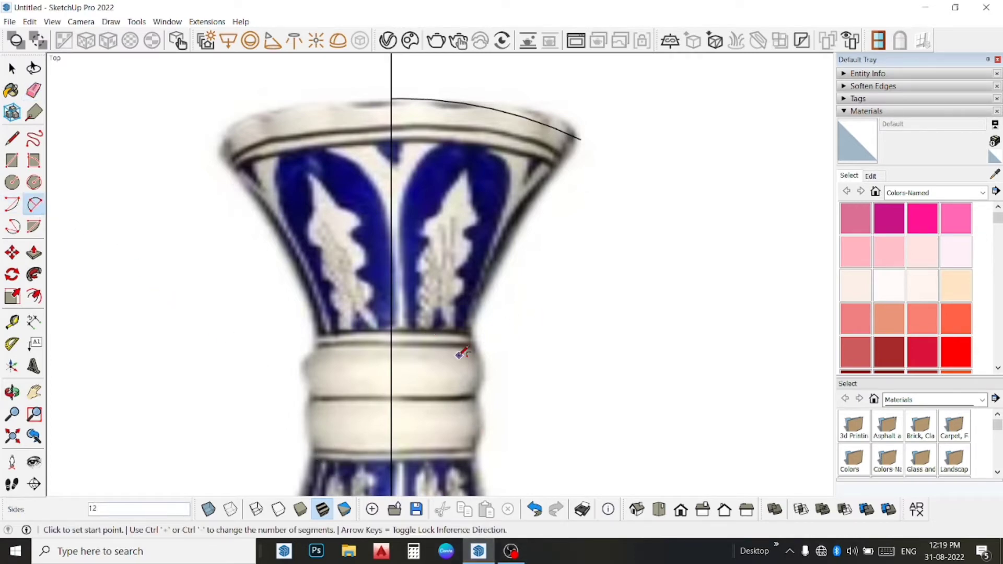
{"action": "left_click", "coordinate": [470, 346]}
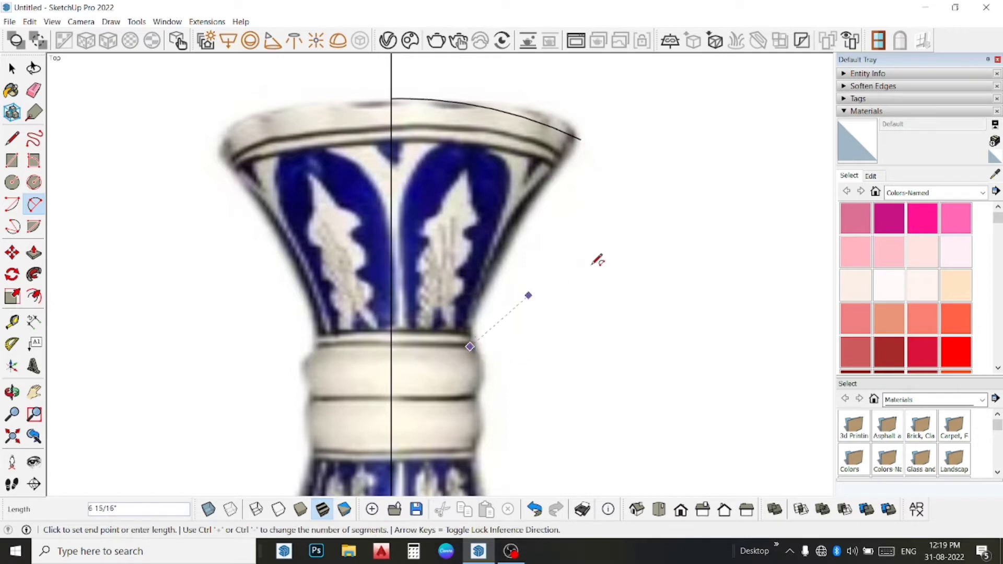
{"action": "left_click", "coordinate": [581, 140]}
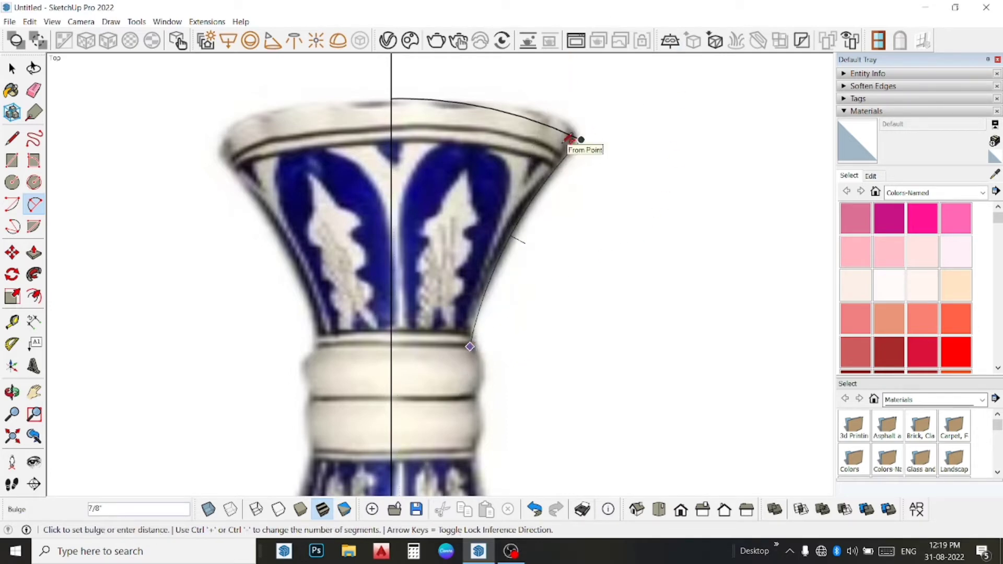
{"action": "left_click", "coordinate": [572, 140]}
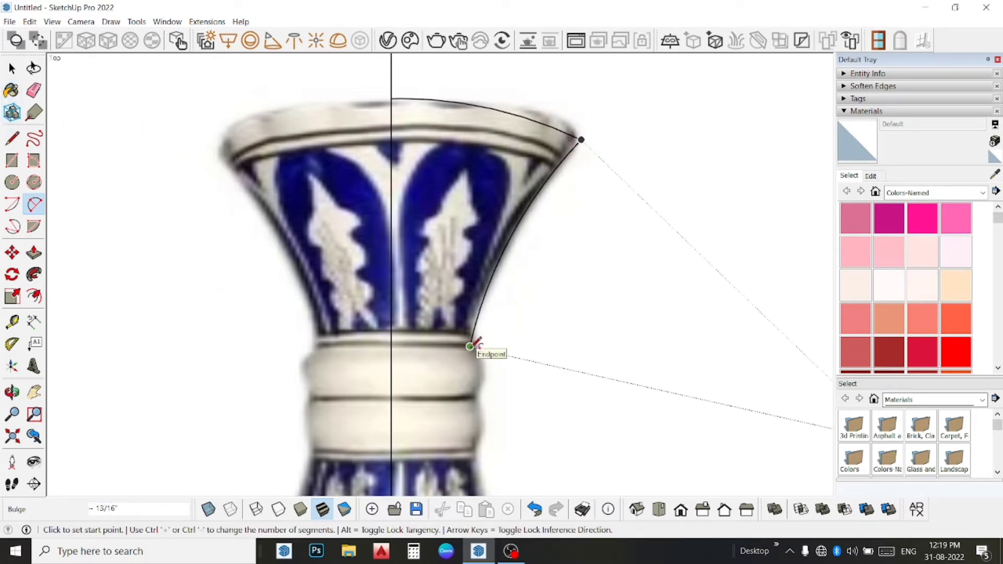
{"action": "left_click", "coordinate": [470, 347]}
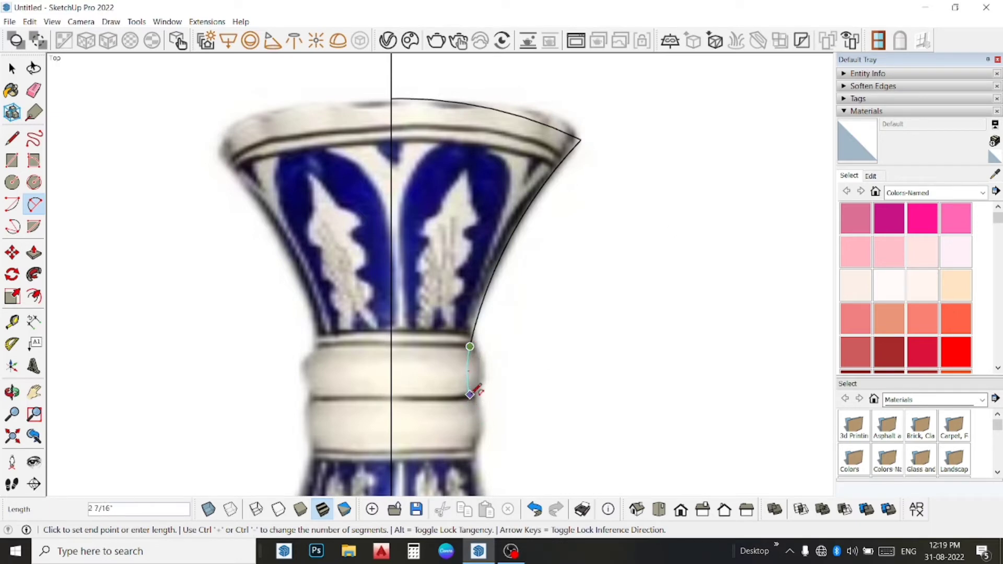
{"action": "scroll", "coordinate": [473, 392], "scroll_direction": "up", "scroll_amount": 2}
{"action": "scroll", "coordinate": [473, 392], "scroll_direction": "up", "scroll_amount": 1}
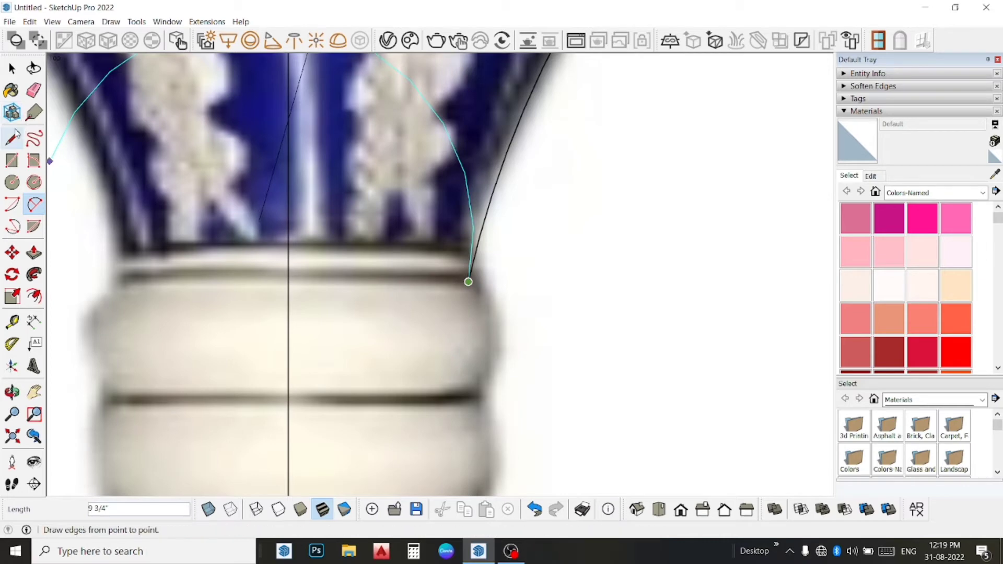
Step: Draw a straight guide line from the neck curve down to the bottom of the white band
{"action": "left_click", "coordinate": [15, 137]}
{"action": "left_click", "coordinate": [468, 280]}
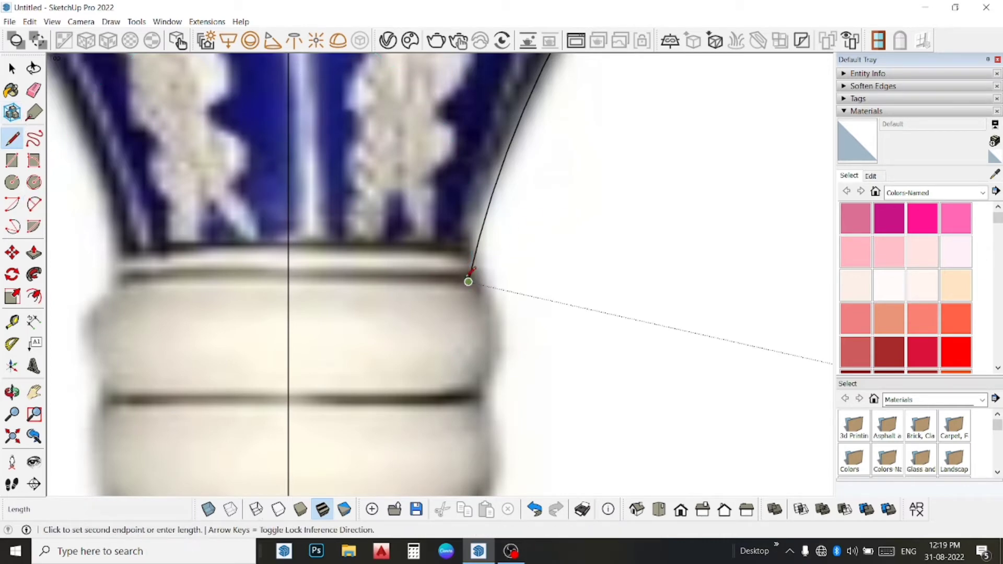
{"action": "scroll", "coordinate": [468, 311], "scroll_direction": "down", "scroll_amount": 1}
{"action": "scroll", "coordinate": [468, 324], "scroll_direction": "down", "scroll_amount": 1}
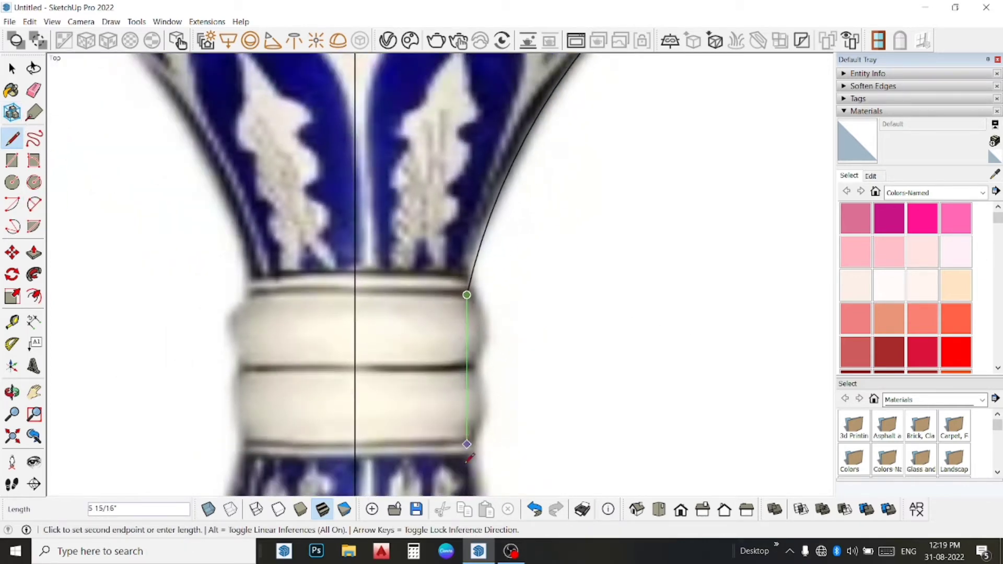
{"action": "scroll", "coordinate": [465, 469], "scroll_direction": "up", "scroll_amount": 1}
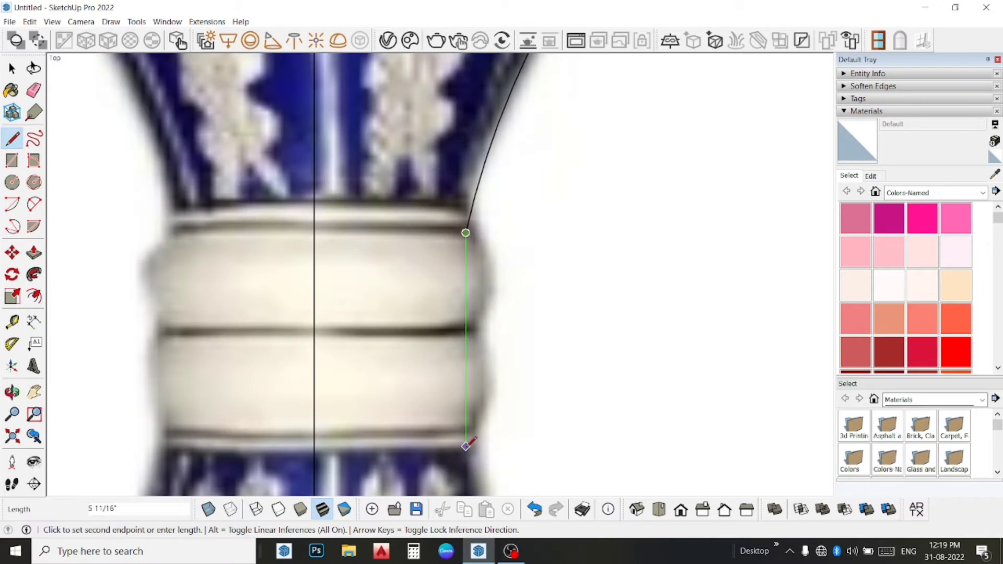
{"action": "left_click", "coordinate": [466, 446]}
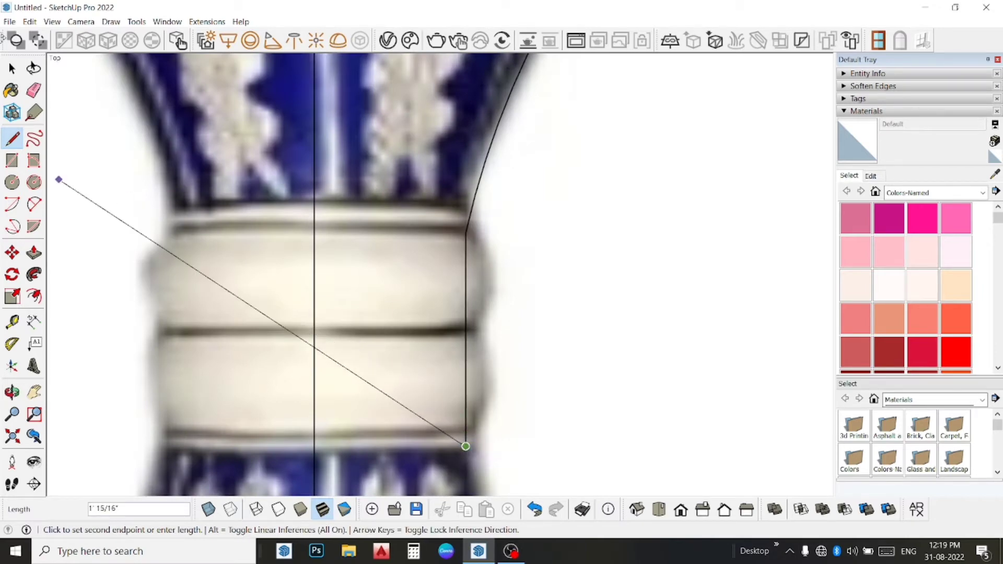
Step: Trace the band's upper and lower rings with two outward-bulging arcs
{"action": "left_click", "coordinate": [34, 206]}
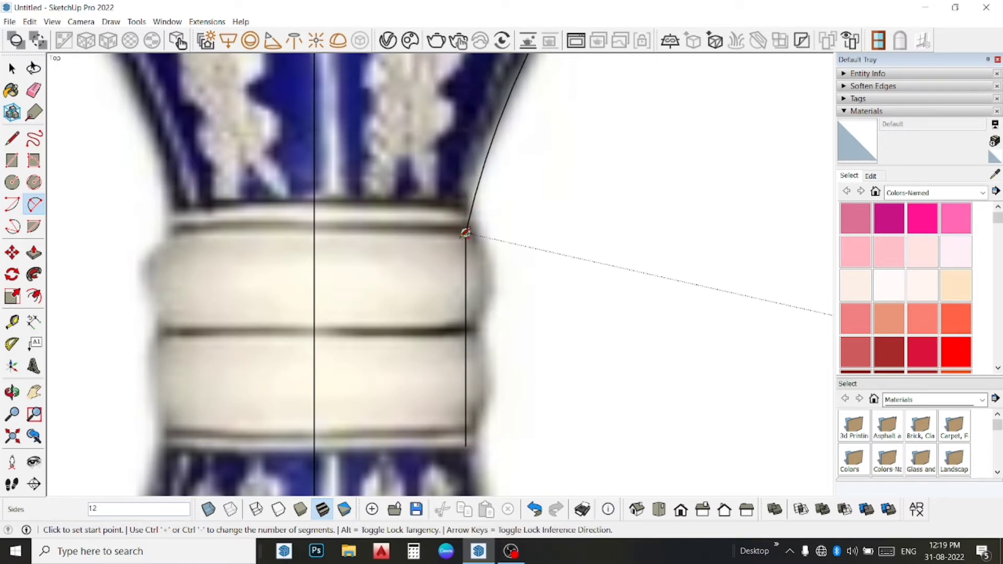
{"action": "left_click", "coordinate": [465, 232]}
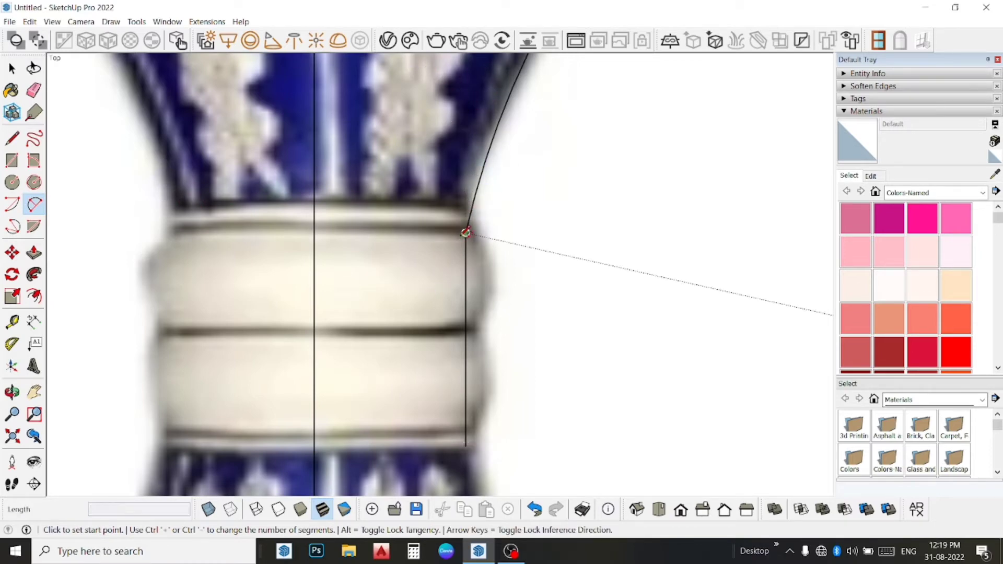
{"action": "left_click", "coordinate": [466, 328]}
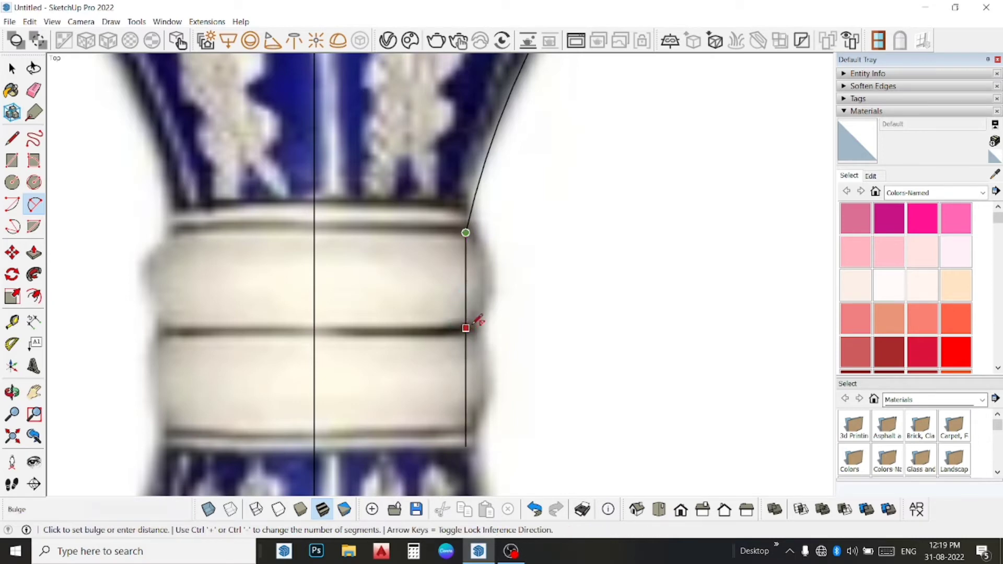
{"action": "left_click", "coordinate": [496, 302]}
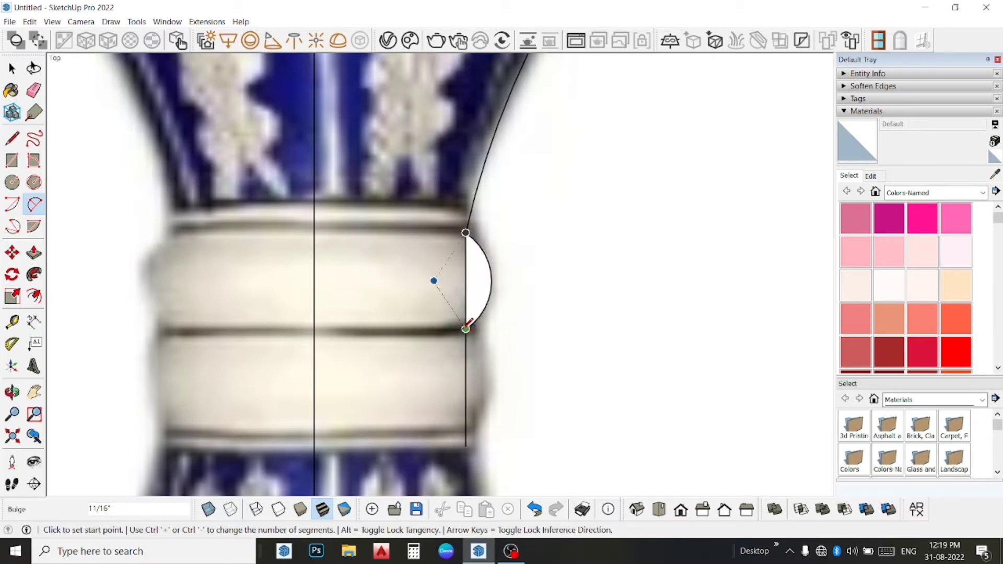
{"action": "left_click", "coordinate": [466, 328]}
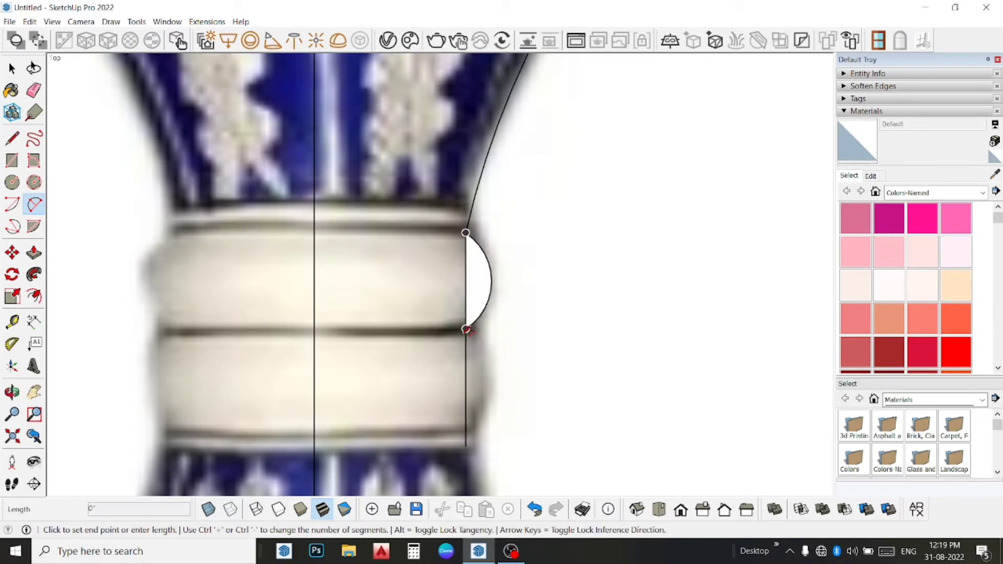
{"action": "left_click", "coordinate": [466, 445]}
{"action": "left_click", "coordinate": [496, 417]}
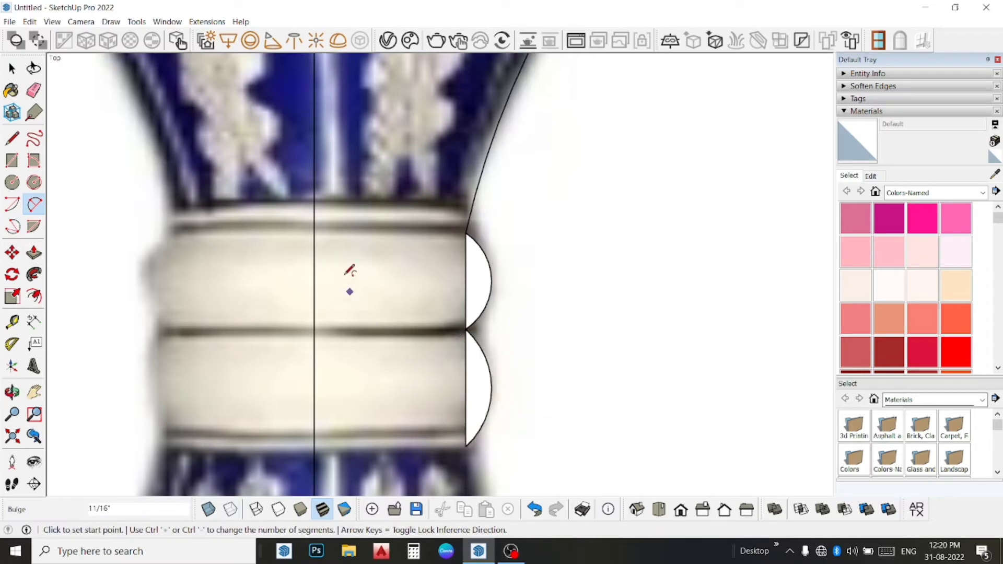
Step: Erase the straight edges behind both rings
{"action": "left_click", "coordinate": [34, 90]}
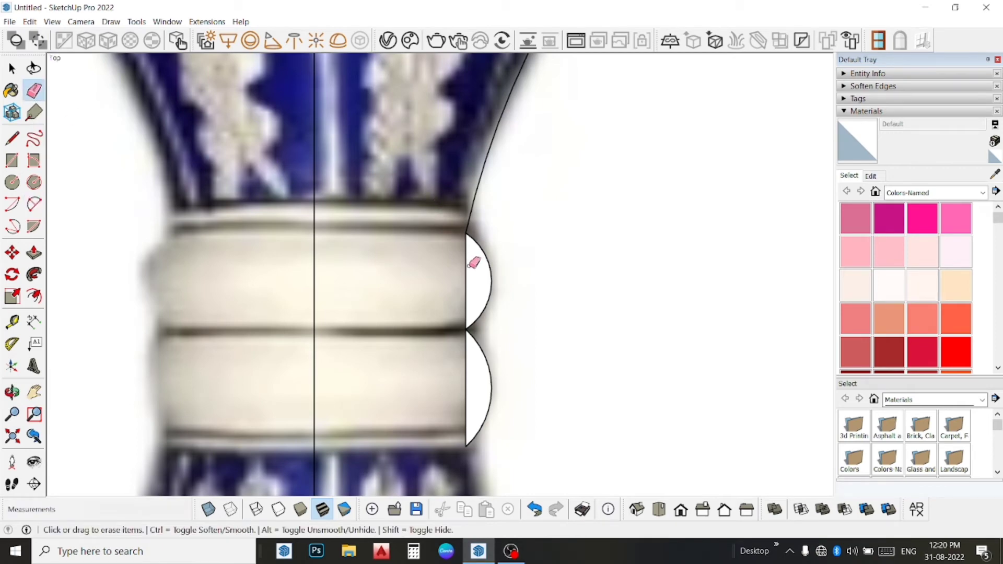
{"action": "left_click_drag", "start_coordinate": [468, 267], "coordinate": [463, 303]}
{"action": "left_click_drag", "start_coordinate": [465, 379], "coordinate": [444, 381]}
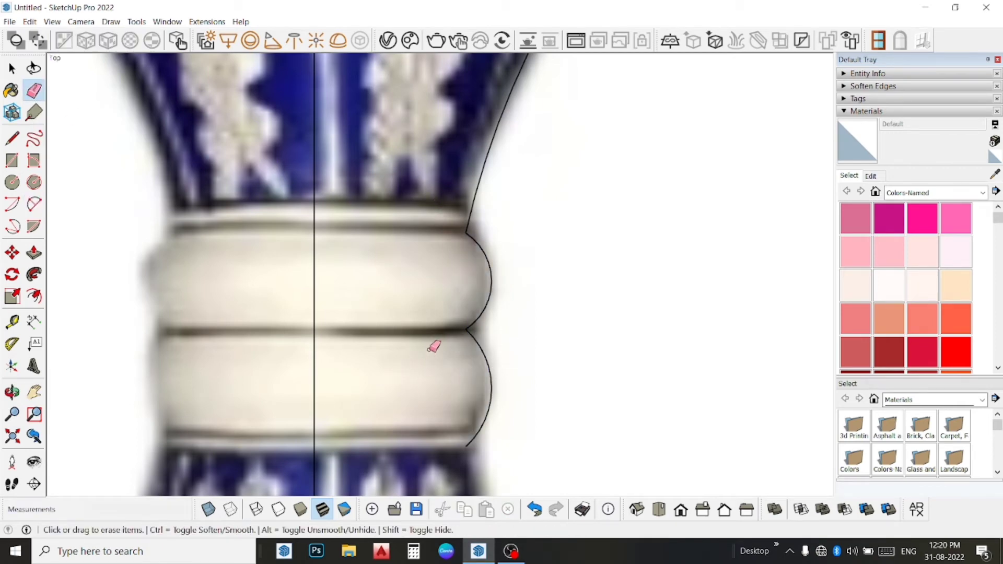
{"action": "scroll", "coordinate": [446, 314], "scroll_direction": "down", "scroll_amount": 2}
{"action": "scroll", "coordinate": [446, 313], "scroll_direction": "down", "scroll_amount": 1}
{"action": "scroll", "coordinate": [447, 312], "scroll_direction": "down", "scroll_amount": 1}
{"action": "scroll", "coordinate": [432, 312], "scroll_direction": "down", "scroll_amount": 1}
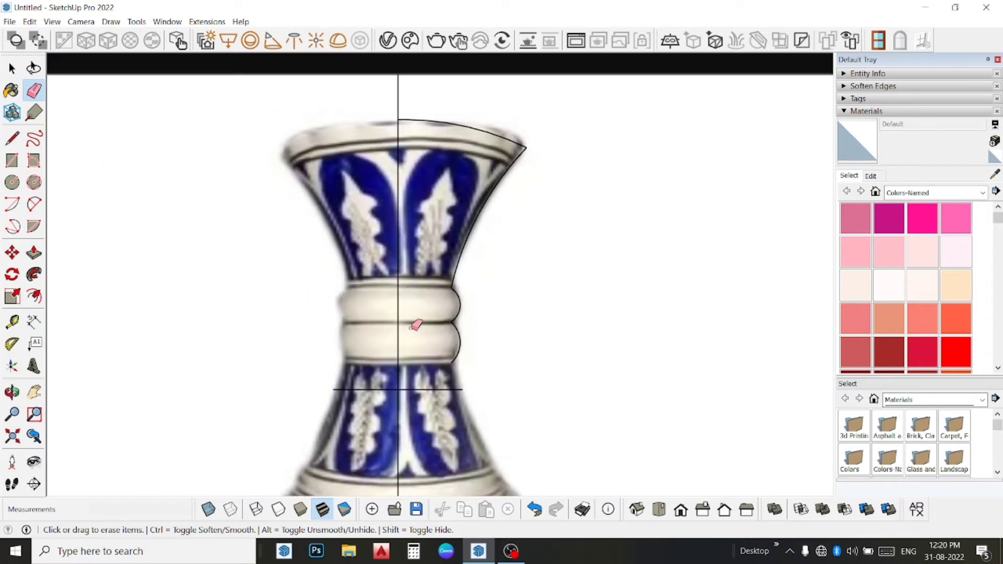
Step: Erase the horizontal line across the lower vase
{"action": "left_click", "coordinate": [366, 389]}
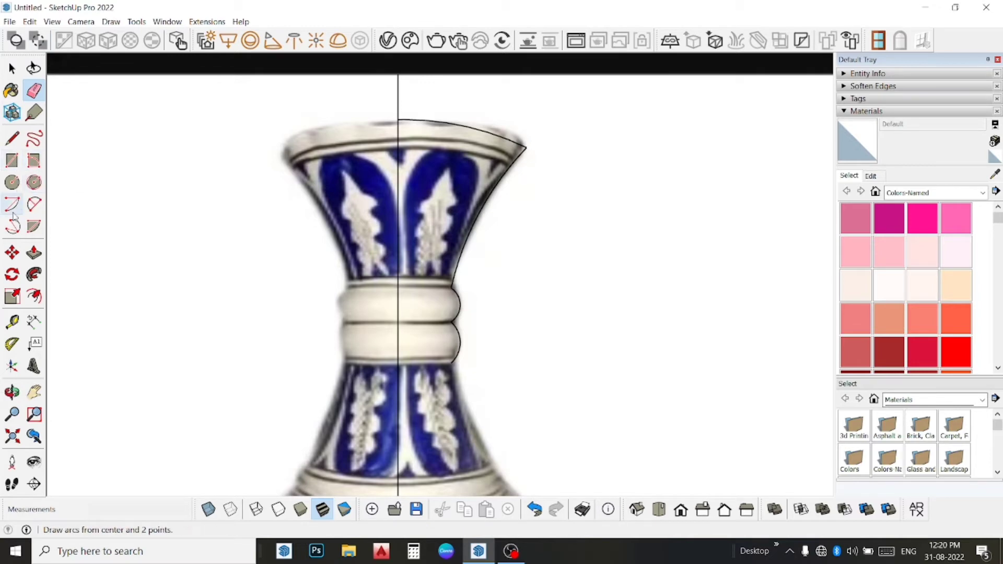
{"action": "left_click", "coordinate": [28, 209]}
{"action": "scroll", "coordinate": [549, 204], "scroll_direction": "down", "scroll_amount": 2}
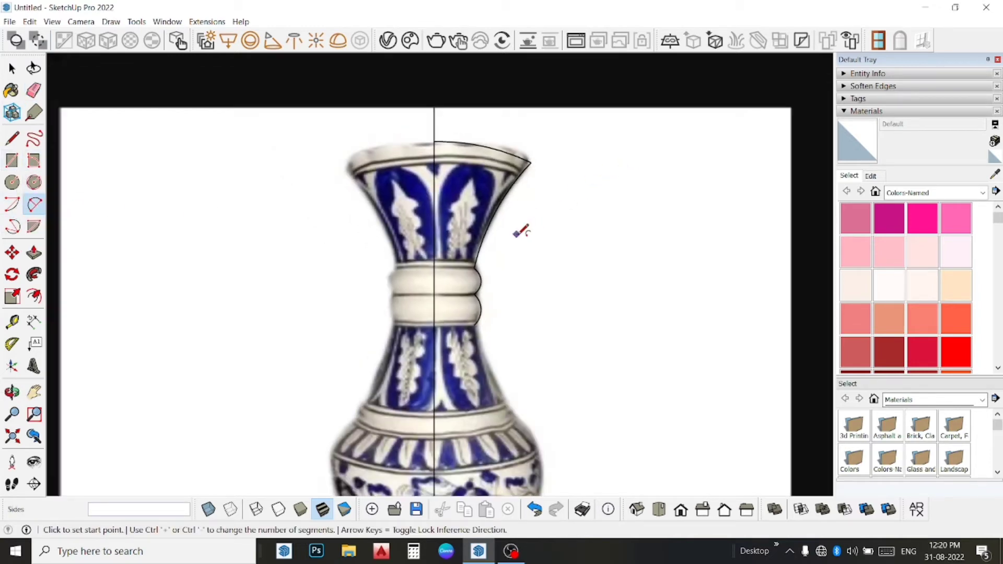
{"action": "scroll", "coordinate": [444, 335], "scroll_direction": "up", "scroll_amount": 2}
{"action": "scroll", "coordinate": [459, 340], "scroll_direction": "up", "scroll_amount": 1}
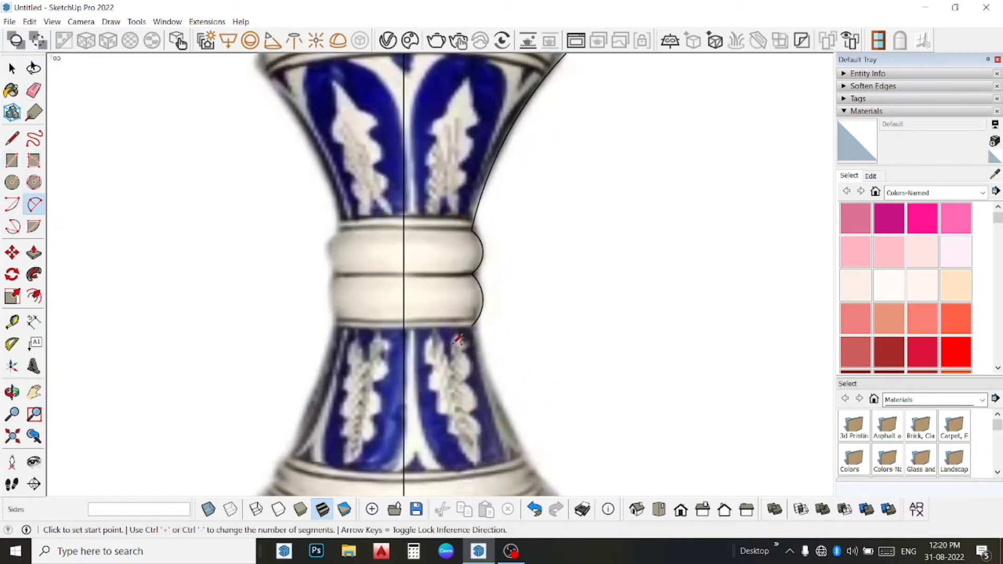
Step: Draw an arc from just below the rings down the flaring neck to the shoulder
{"action": "left_click", "coordinate": [474, 325]}
{"action": "scroll", "coordinate": [475, 328], "scroll_direction": "down", "scroll_amount": 1}
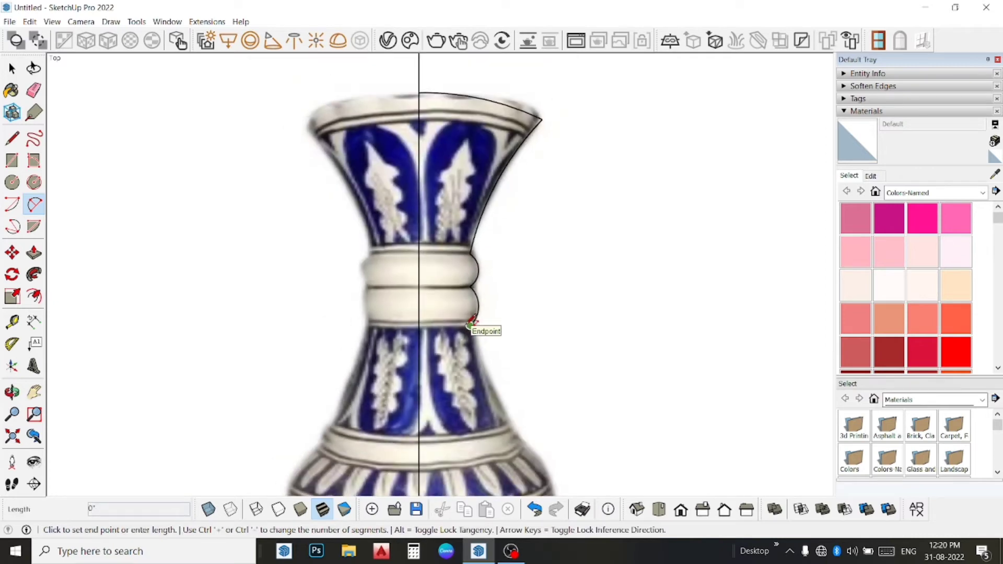
{"action": "scroll", "coordinate": [479, 329], "scroll_direction": "down", "scroll_amount": 1}
{"action": "scroll", "coordinate": [555, 437], "scroll_direction": "up", "scroll_amount": 1}
{"action": "scroll", "coordinate": [517, 416], "scroll_direction": "up", "scroll_amount": 1}
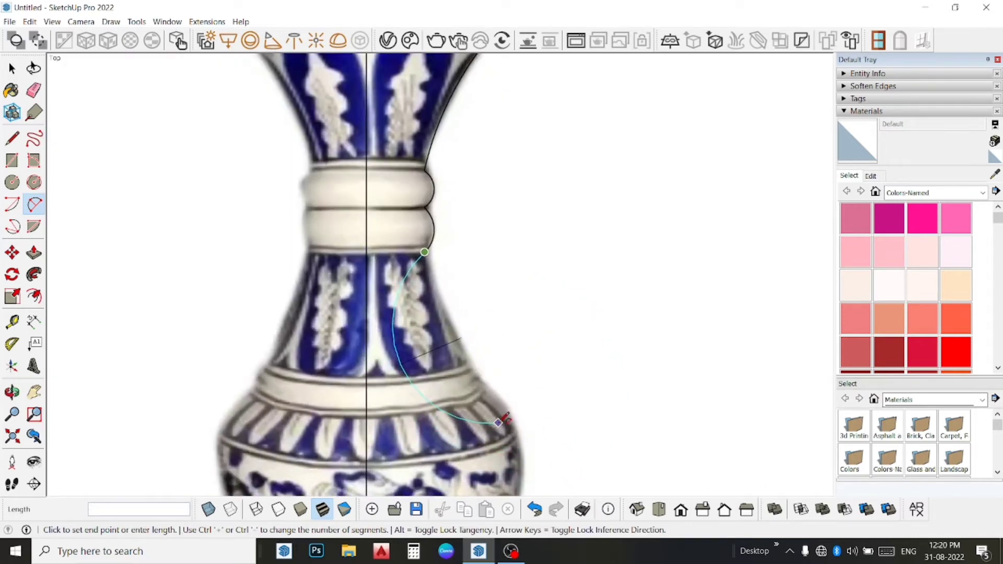
{"action": "scroll", "coordinate": [514, 410], "scroll_direction": "up", "scroll_amount": 1}
{"action": "scroll", "coordinate": [516, 409], "scroll_direction": "up", "scroll_amount": 1}
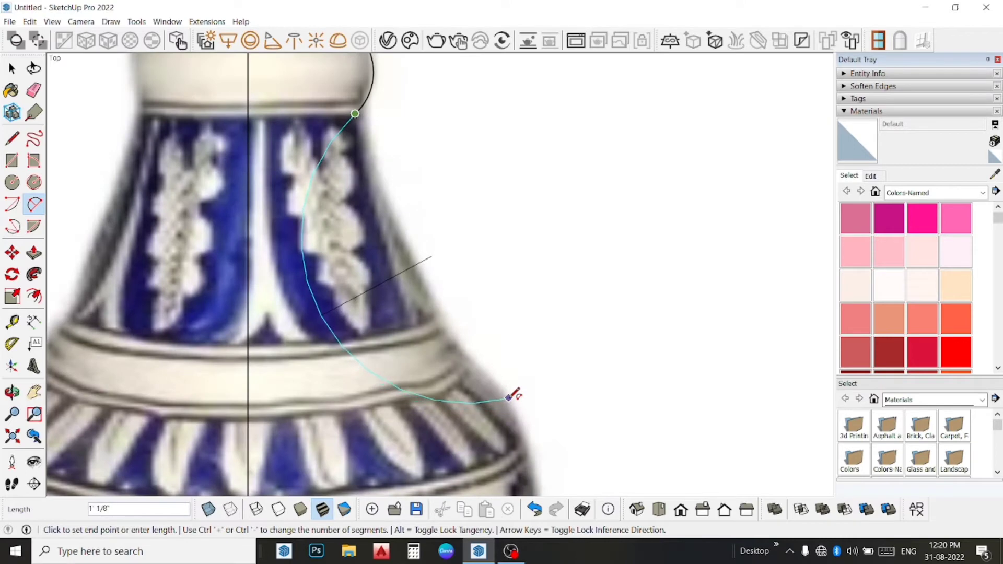
{"action": "left_click", "coordinate": [511, 397]}
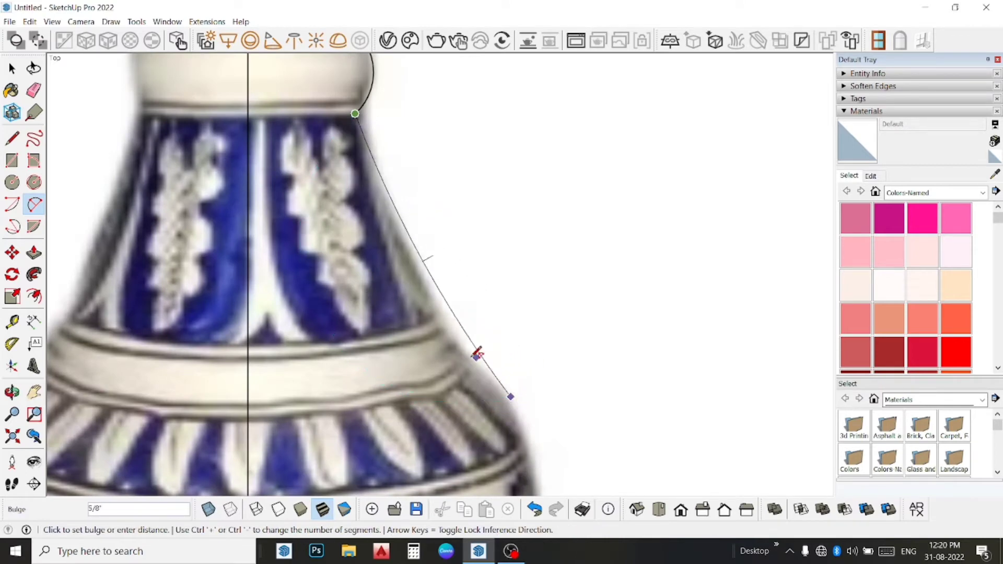
{"action": "left_click", "coordinate": [470, 352]}
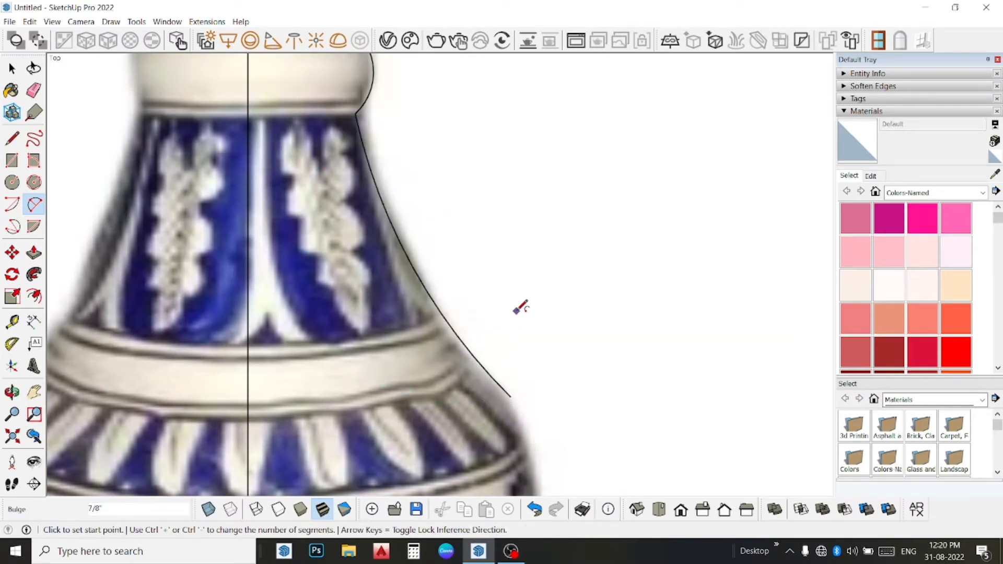
{"action": "scroll", "coordinate": [519, 307], "scroll_direction": "down", "scroll_amount": 2}
{"action": "scroll", "coordinate": [519, 310], "scroll_direction": "down", "scroll_amount": 1}
{"action": "scroll", "coordinate": [502, 407], "scroll_direction": "up", "scroll_amount": 1}
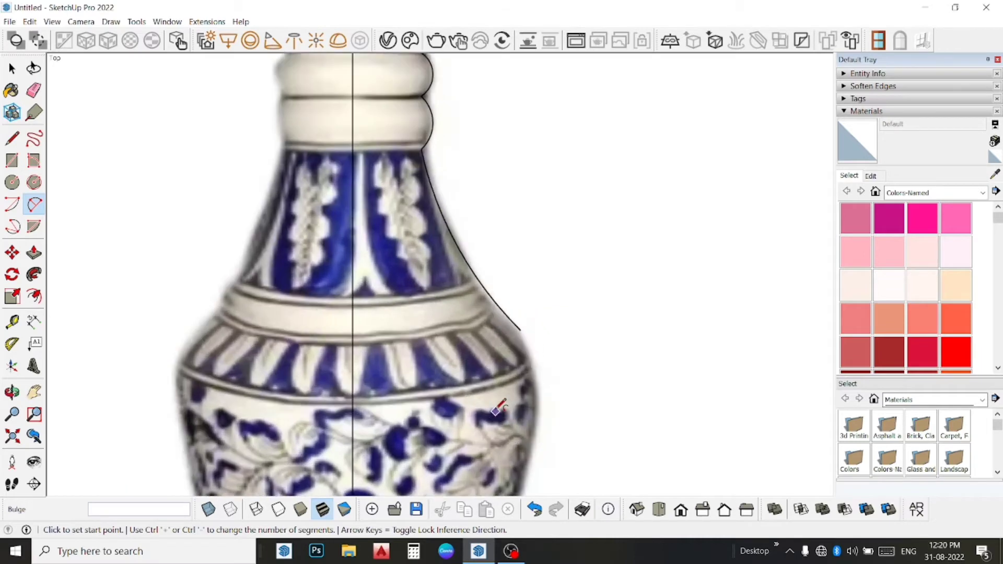
{"action": "scroll", "coordinate": [497, 402], "scroll_direction": "up", "scroll_amount": 1}
Step: Continue the outline with an arc bulging down the vase body to its widest point
{"action": "left_click", "coordinate": [523, 321]}
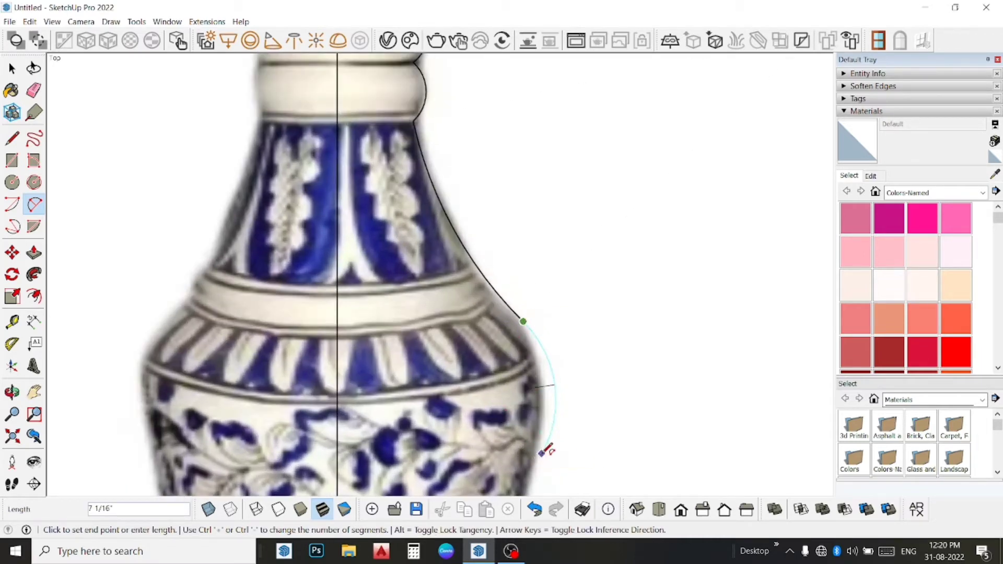
{"action": "scroll", "coordinate": [522, 454], "scroll_direction": "up", "scroll_amount": 1}
{"action": "scroll", "coordinate": [535, 448], "scroll_direction": "up", "scroll_amount": 1}
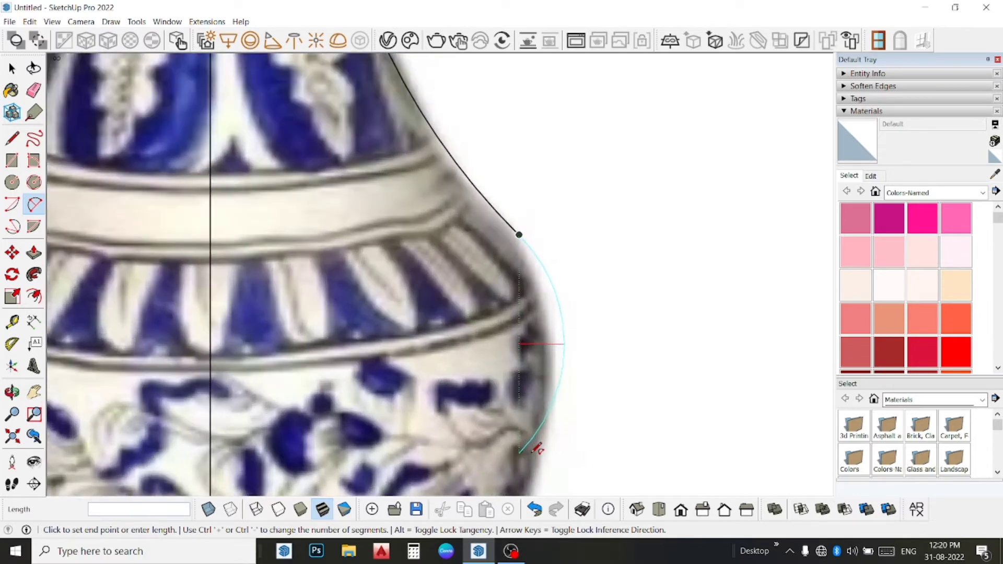
{"action": "scroll", "coordinate": [538, 447], "scroll_direction": "up", "scroll_amount": 1}
{"action": "scroll", "coordinate": [541, 445], "scroll_direction": "up", "scroll_amount": 1}
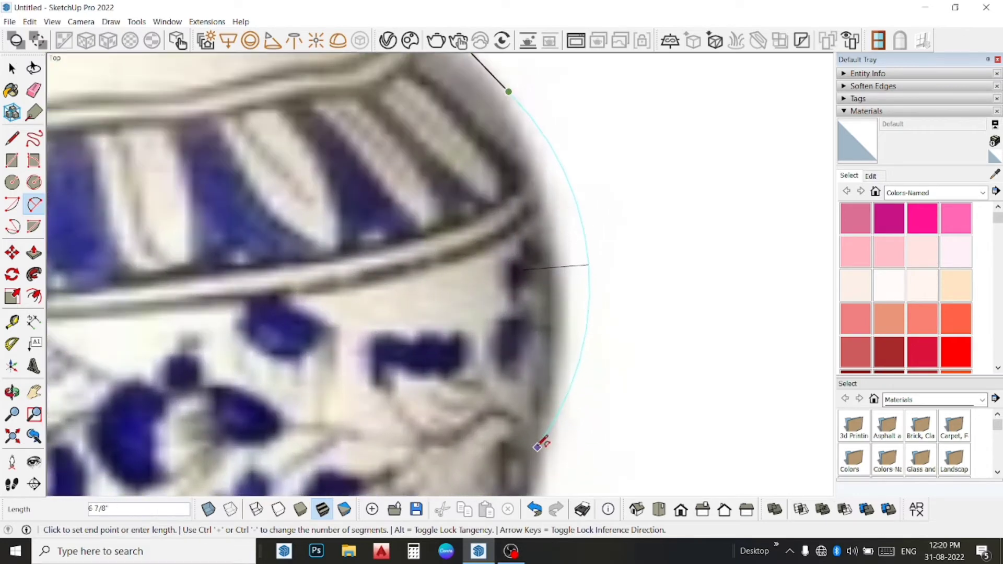
{"action": "scroll", "coordinate": [541, 447], "scroll_direction": "up", "scroll_amount": 1}
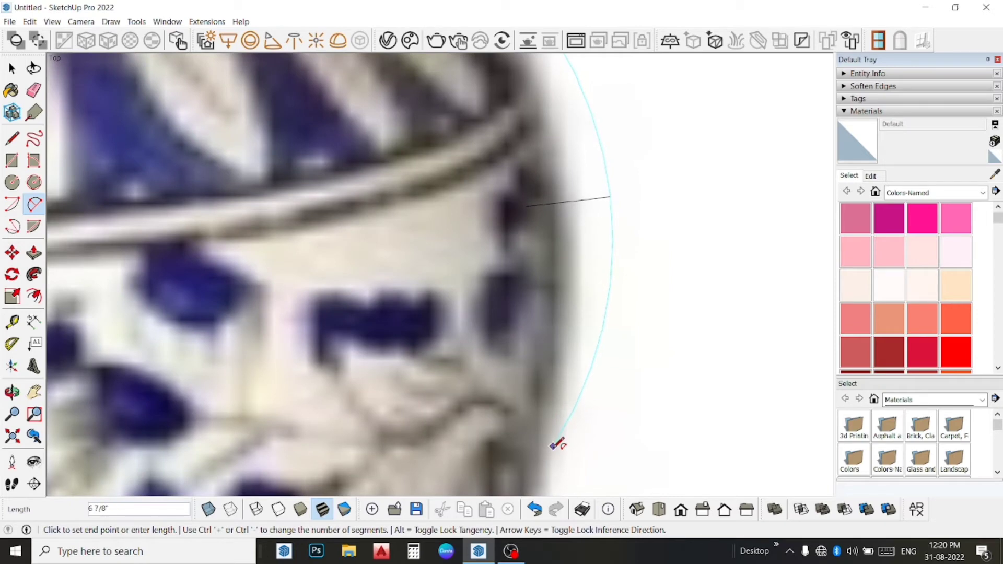
{"action": "left_click", "coordinate": [553, 444]}
{"action": "scroll", "coordinate": [551, 444], "scroll_direction": "down", "scroll_amount": 1}
{"action": "scroll", "coordinate": [551, 443], "scroll_direction": "down", "scroll_amount": 2}
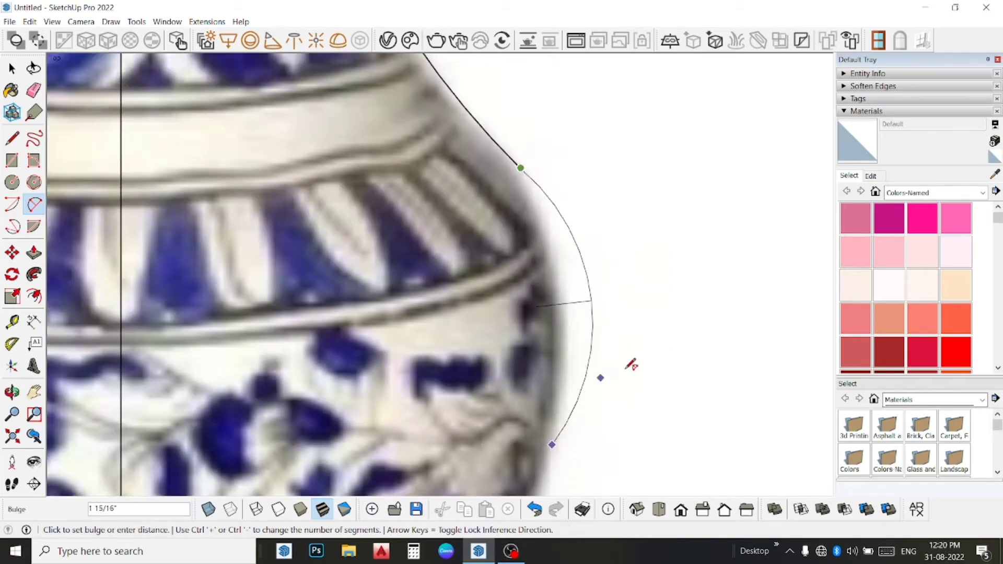
{"action": "left_click", "coordinate": [583, 369]}
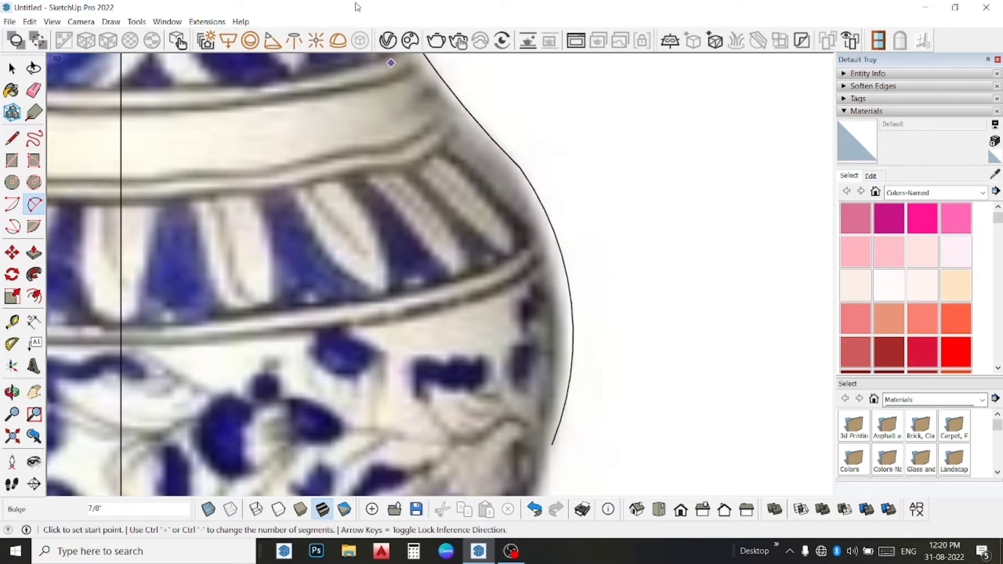
{"action": "scroll", "coordinate": [496, 134], "scroll_direction": "up", "scroll_amount": 1}
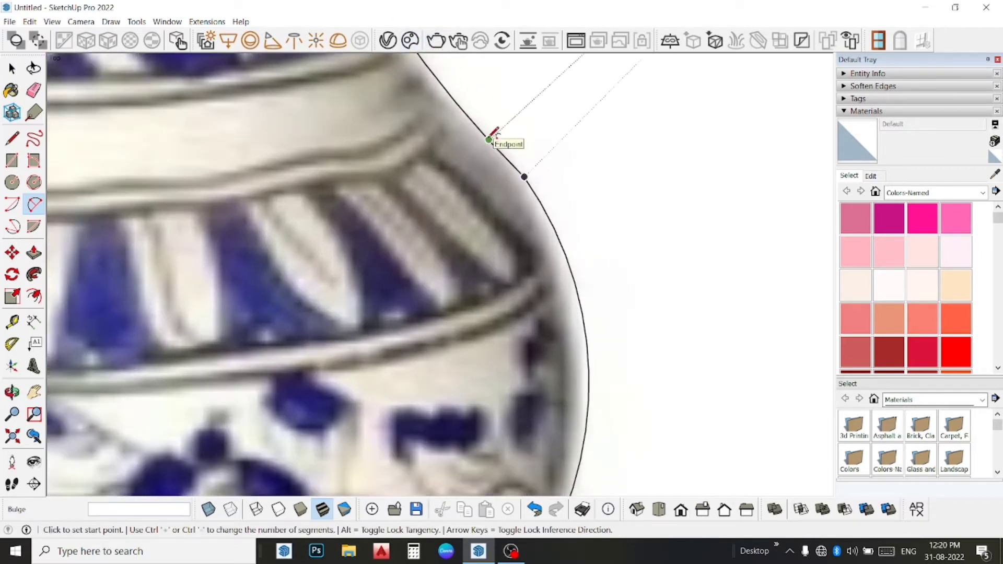
Step: Smooth the shoulder corner with a short arc and erase the leftover edge there
{"action": "left_click", "coordinate": [489, 139]}
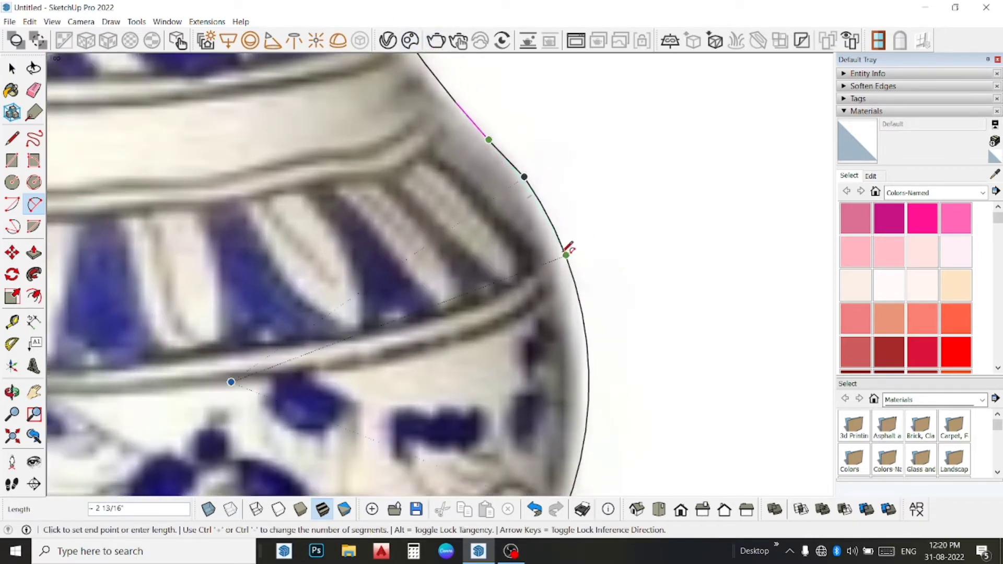
{"action": "left_click", "coordinate": [567, 256]}
{"action": "left_click", "coordinate": [568, 247]}
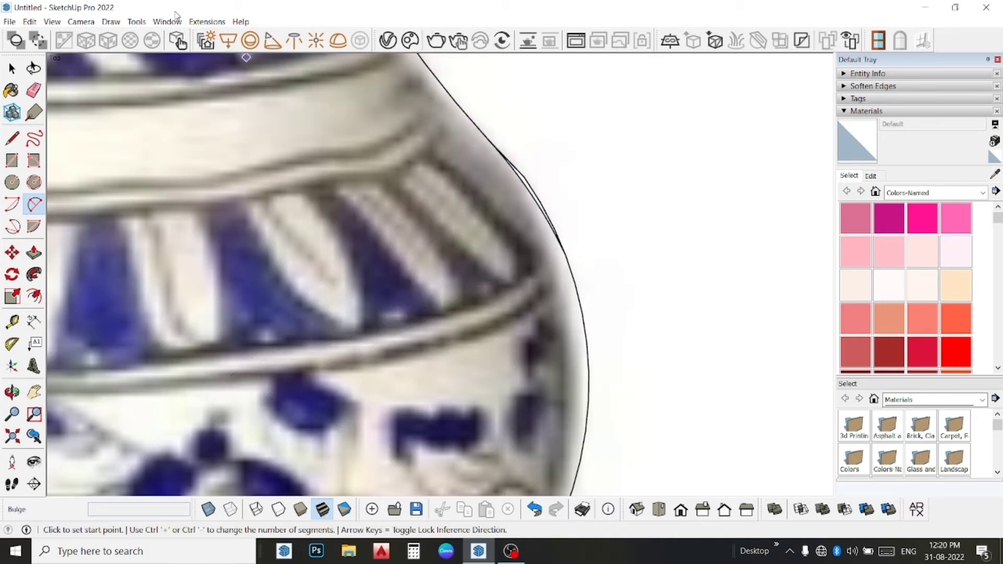
{"action": "left_click", "coordinate": [31, 91]}
{"action": "left_click_drag", "start_coordinate": [519, 169], "coordinate": [537, 150]}
{"action": "scroll", "coordinate": [546, 153], "scroll_direction": "down", "scroll_amount": 2}
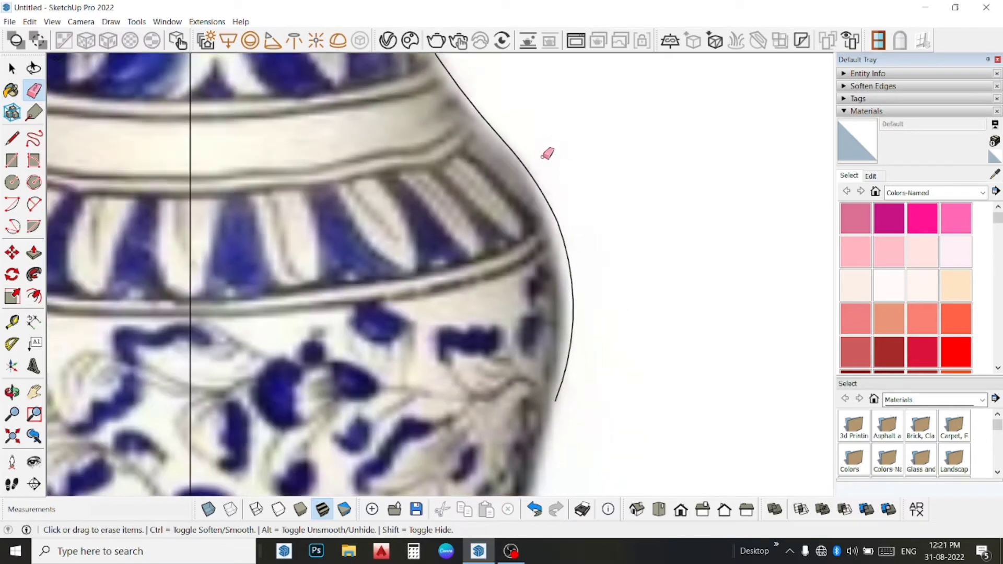
{"action": "scroll", "coordinate": [569, 167], "scroll_direction": "down", "scroll_amount": 2}
{"action": "scroll", "coordinate": [593, 184], "scroll_direction": "down", "scroll_amount": 2}
{"action": "scroll", "coordinate": [594, 183], "scroll_direction": "down", "scroll_amount": 2}
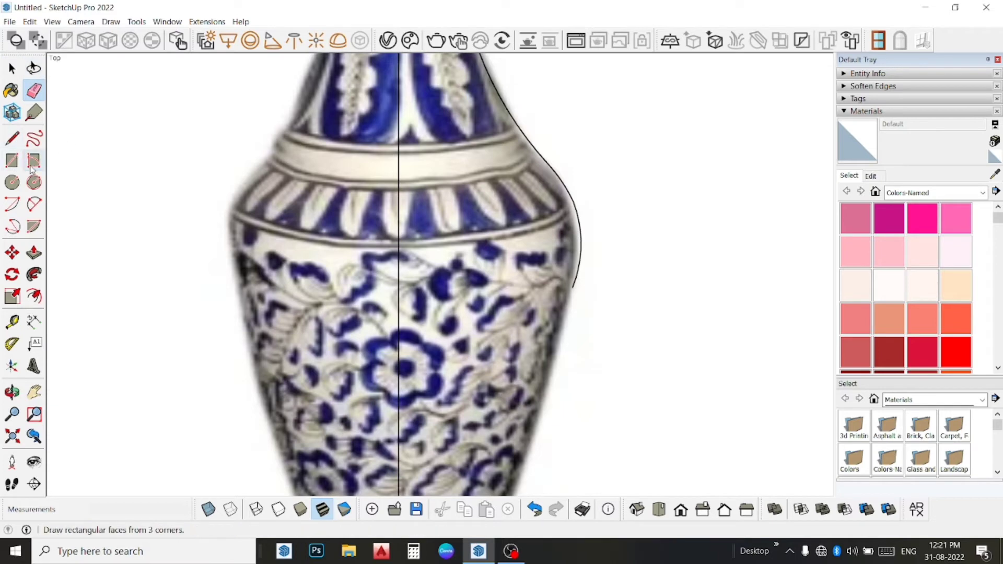
Step: Trace the lower body edge with an arc from the shoulder curve's end
{"action": "left_click", "coordinate": [573, 286]}
{"action": "scroll", "coordinate": [573, 286], "scroll_direction": "down", "scroll_amount": 1}
{"action": "scroll", "coordinate": [573, 286], "scroll_direction": "down", "scroll_amount": 2}
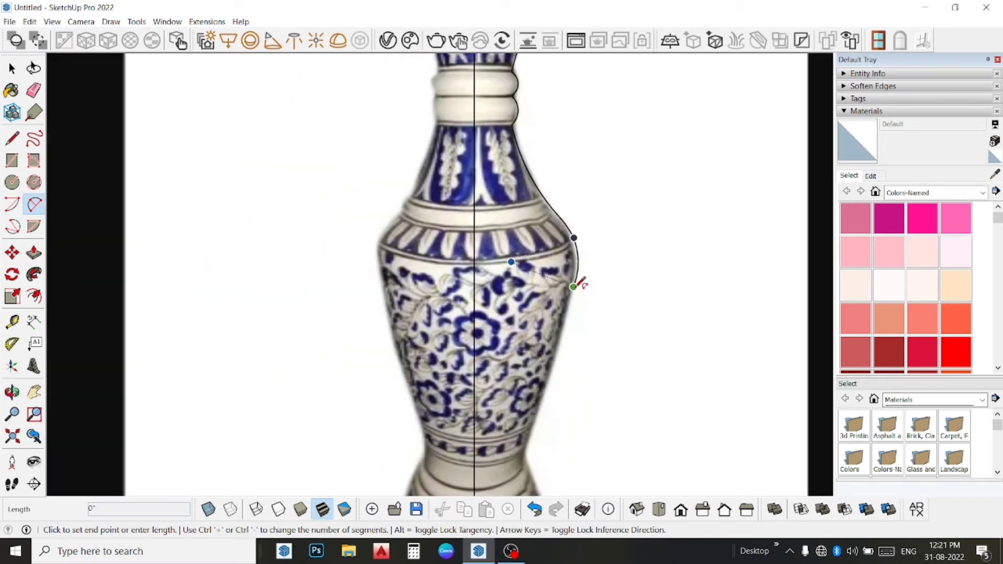
{"action": "scroll", "coordinate": [574, 286], "scroll_direction": "down", "scroll_amount": 2}
{"action": "scroll", "coordinate": [557, 426], "scroll_direction": "up", "scroll_amount": 2}
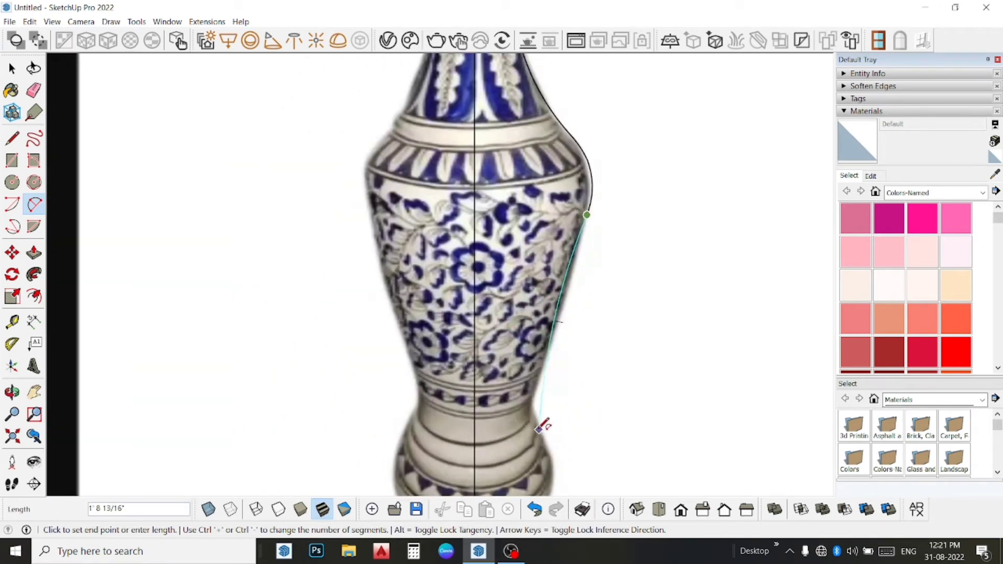
{"action": "scroll", "coordinate": [542, 421], "scroll_direction": "up", "scroll_amount": 2}
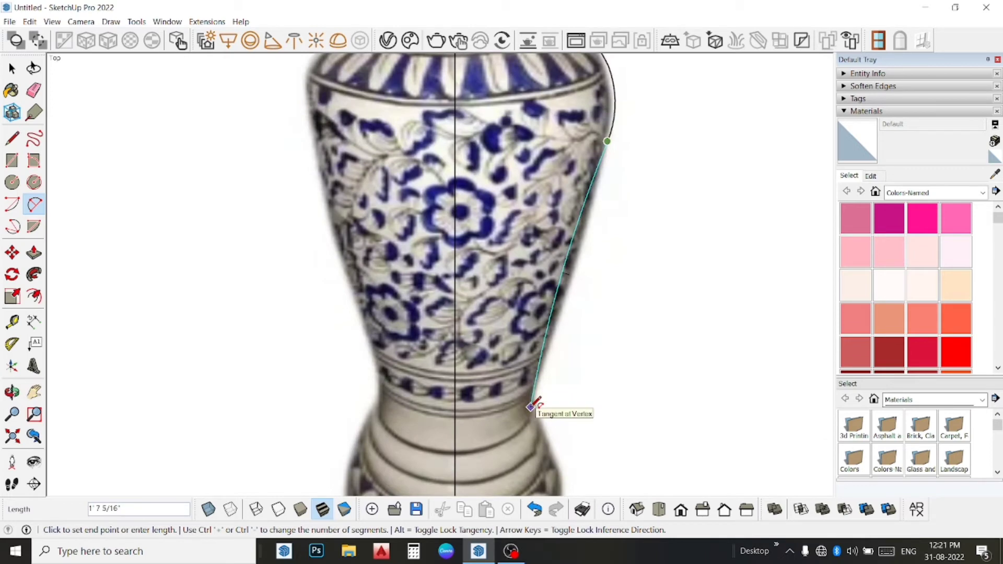
{"action": "left_click", "coordinate": [532, 406]}
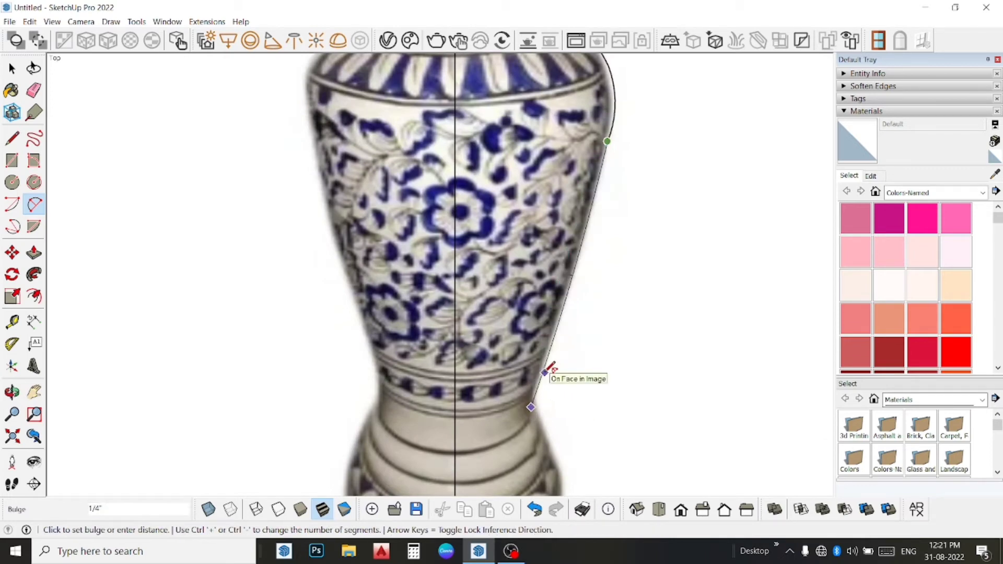
{"action": "left_click", "coordinate": [547, 366]}
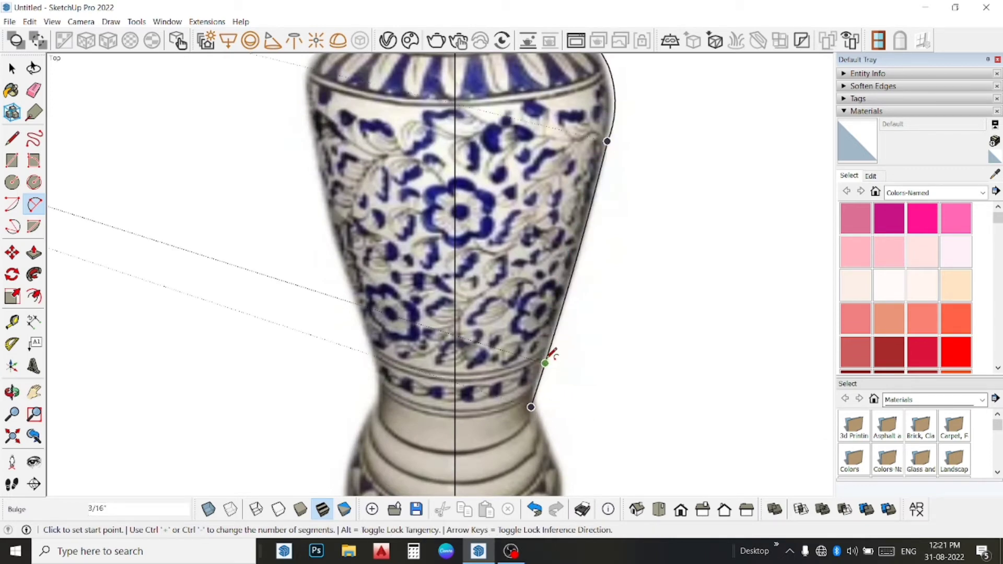
{"action": "scroll", "coordinate": [553, 350], "scroll_direction": "down", "scroll_amount": 1}
{"action": "scroll", "coordinate": [590, 183], "scroll_direction": "up", "scroll_amount": 1}
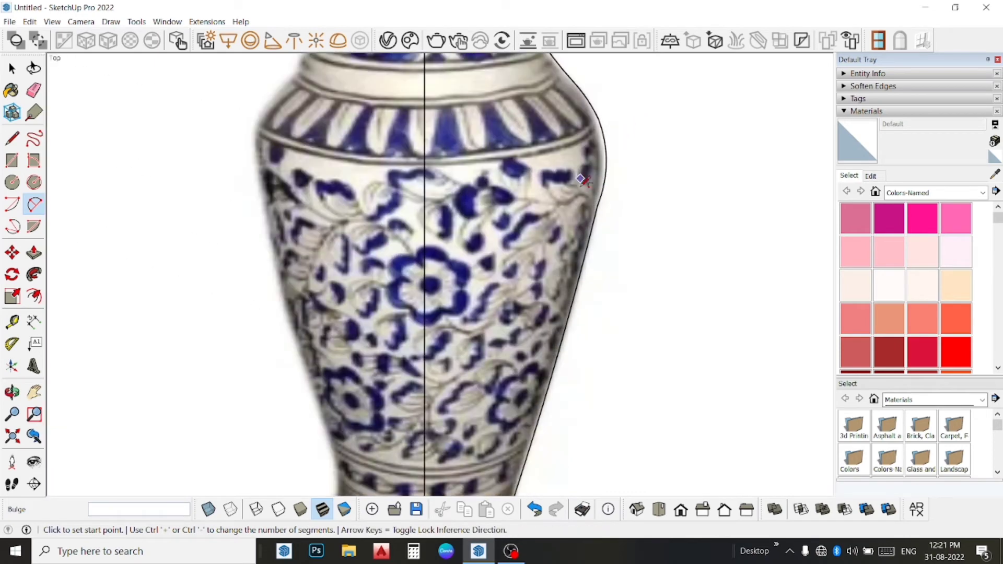
{"action": "scroll", "coordinate": [600, 194], "scroll_direction": "up", "scroll_amount": 1}
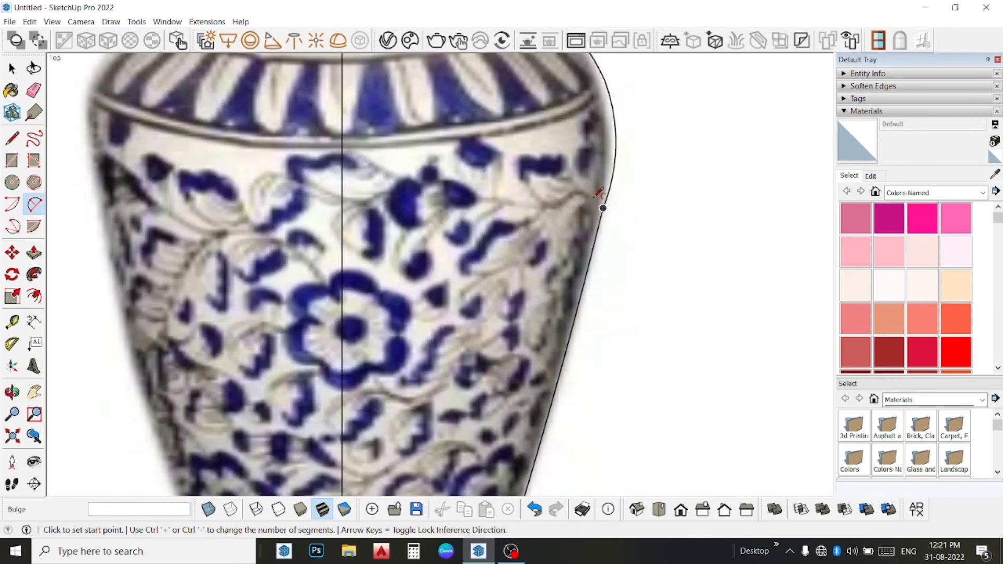
Step: Add an arc from the shoulder vertex down to the tangent point
{"action": "left_click", "coordinate": [617, 151]}
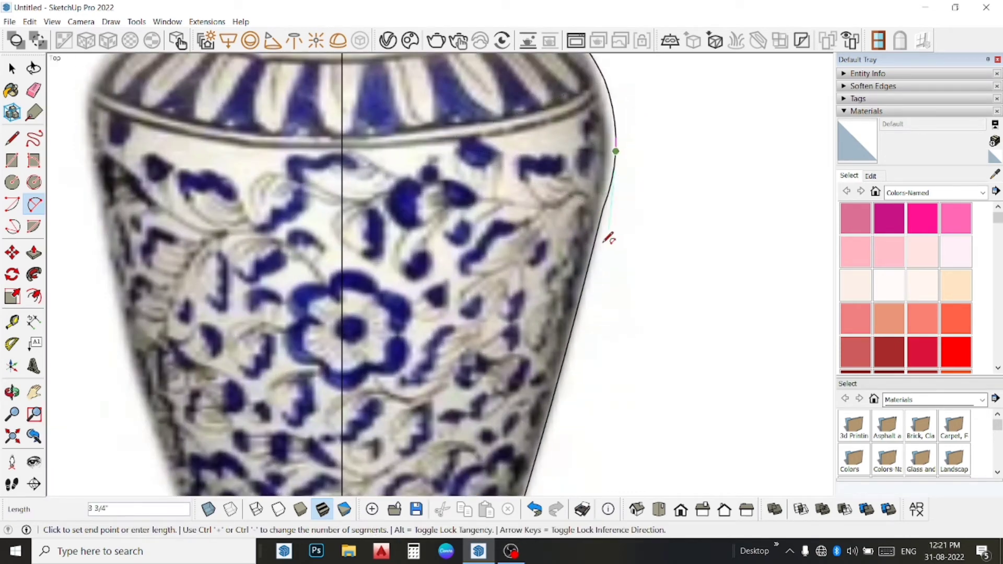
{"action": "left_click", "coordinate": [589, 266]}
{"action": "left_click", "coordinate": [592, 261]}
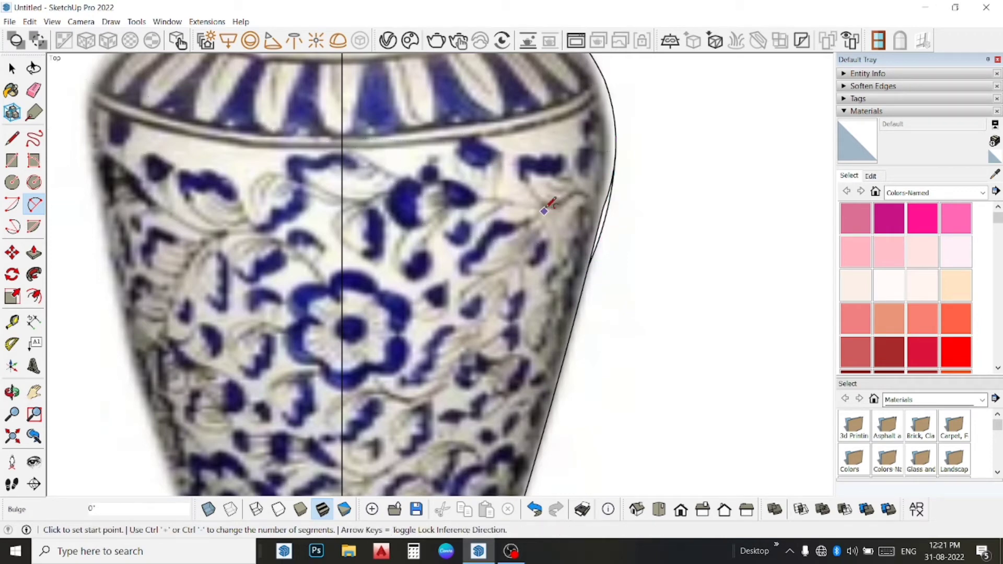
{"action": "left_click", "coordinate": [33, 90]}
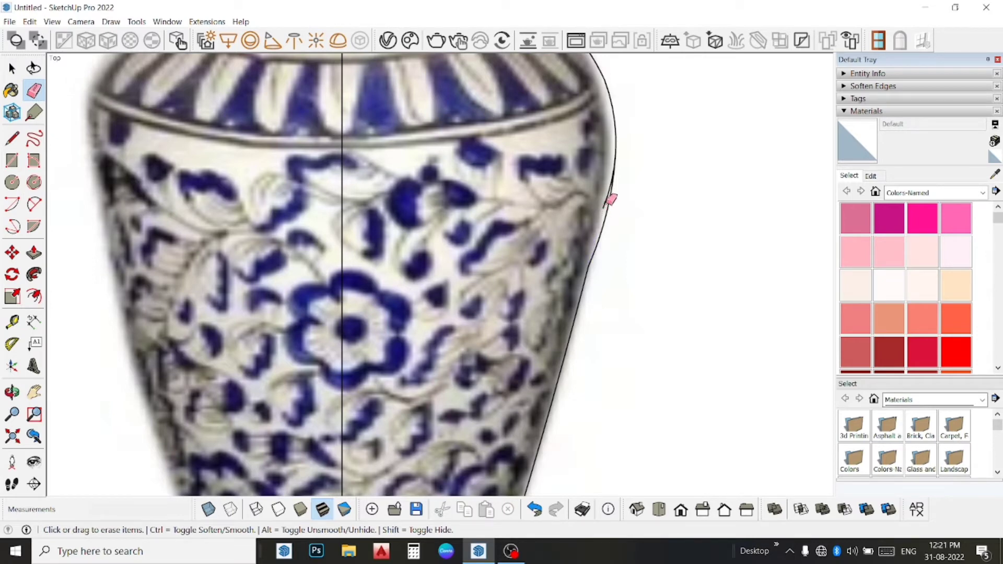
{"action": "scroll", "coordinate": [604, 203], "scroll_direction": "down", "scroll_amount": 2}
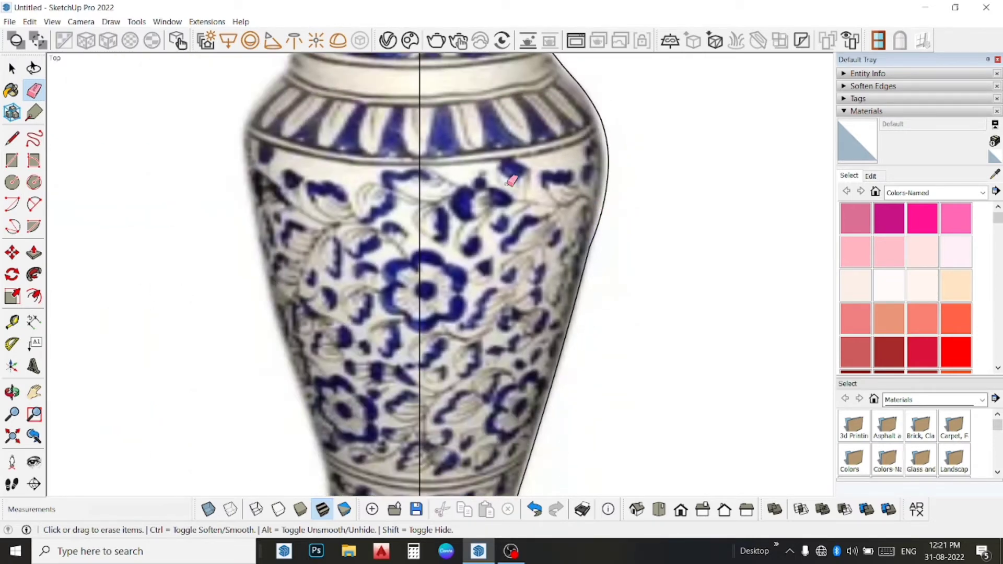
Step: Draw a trial straight line along the right edge, then erase it
{"action": "left_click", "coordinate": [12, 138]}
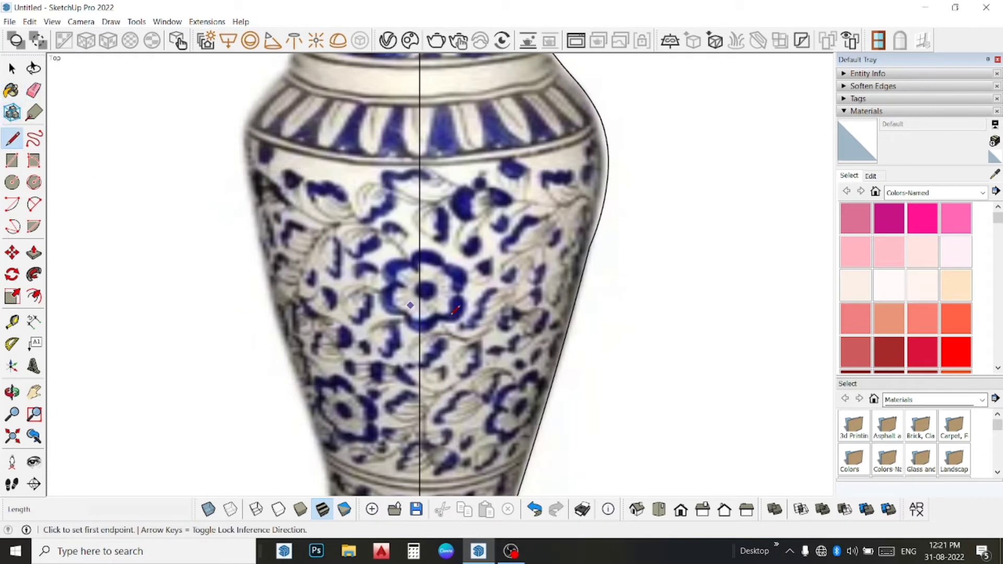
{"action": "scroll", "coordinate": [554, 236], "scroll_direction": "up", "scroll_amount": 1}
{"action": "scroll", "coordinate": [633, 231], "scroll_direction": "up", "scroll_amount": 1}
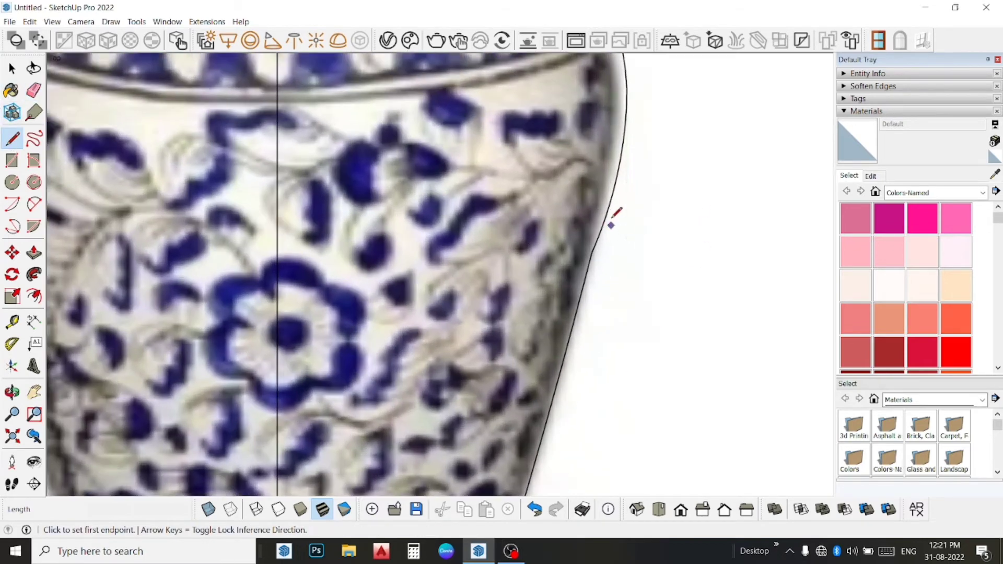
{"action": "left_click", "coordinate": [611, 205]}
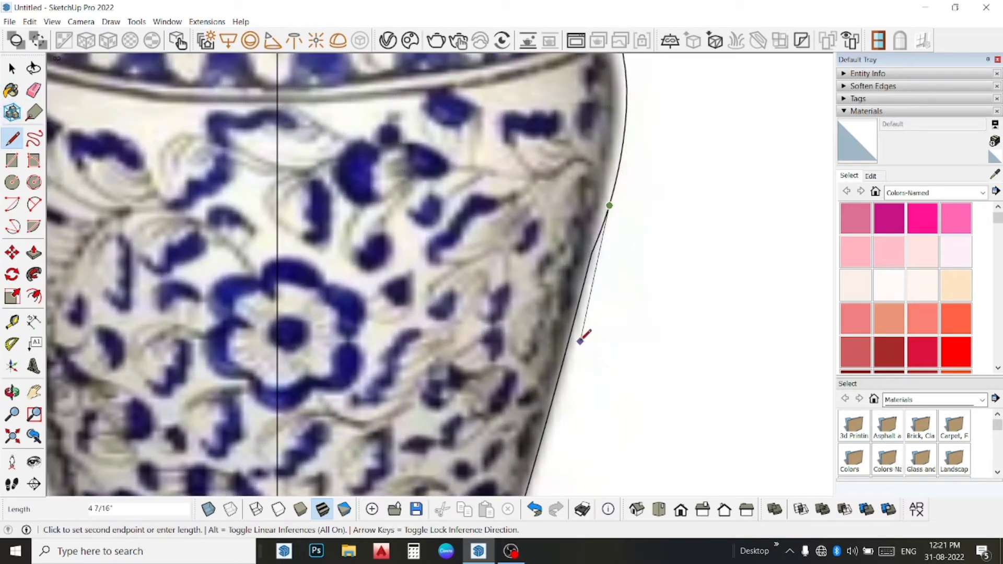
{"action": "left_click", "coordinate": [577, 334]}
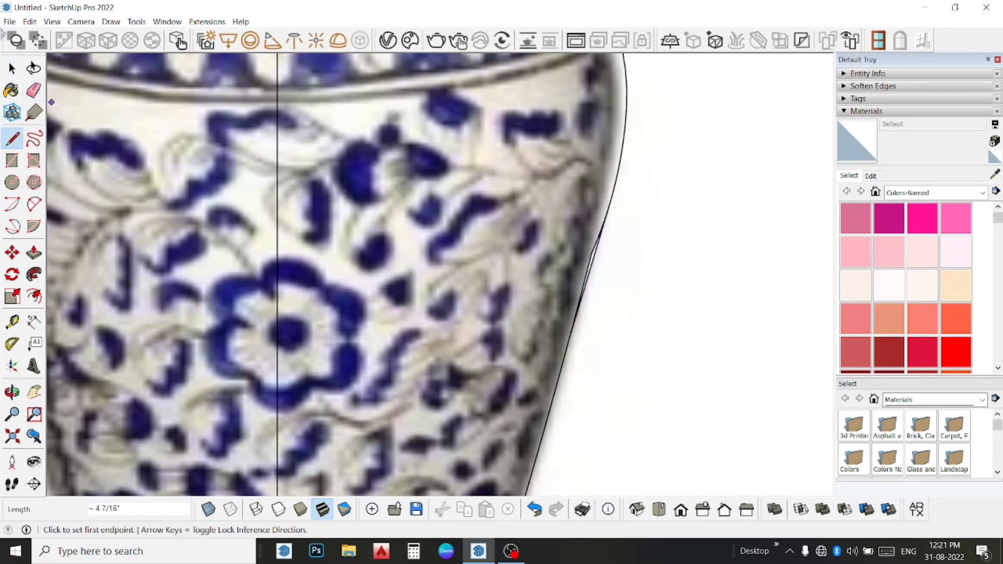
{"action": "left_click", "coordinate": [34, 90]}
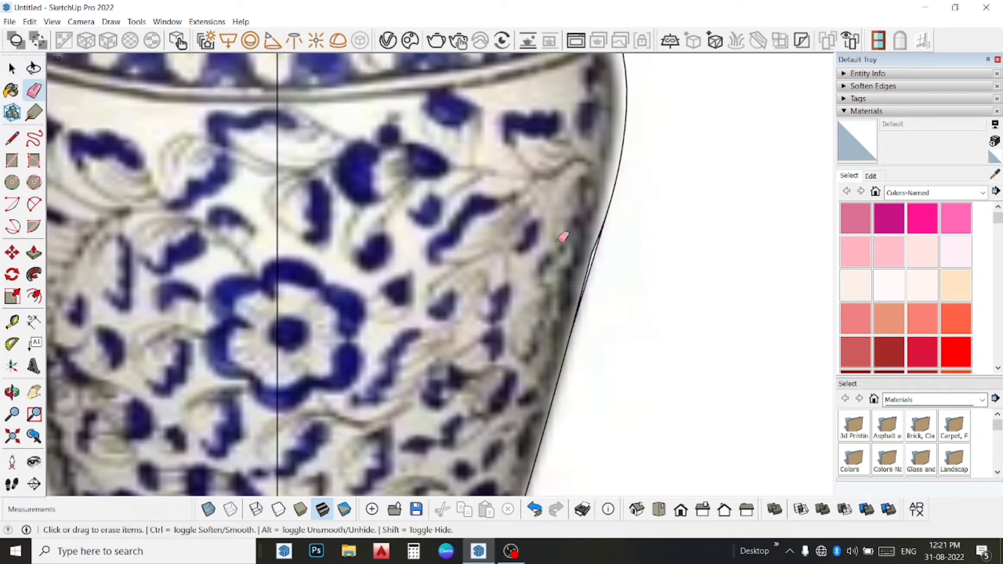
{"action": "left_click", "coordinate": [595, 252]}
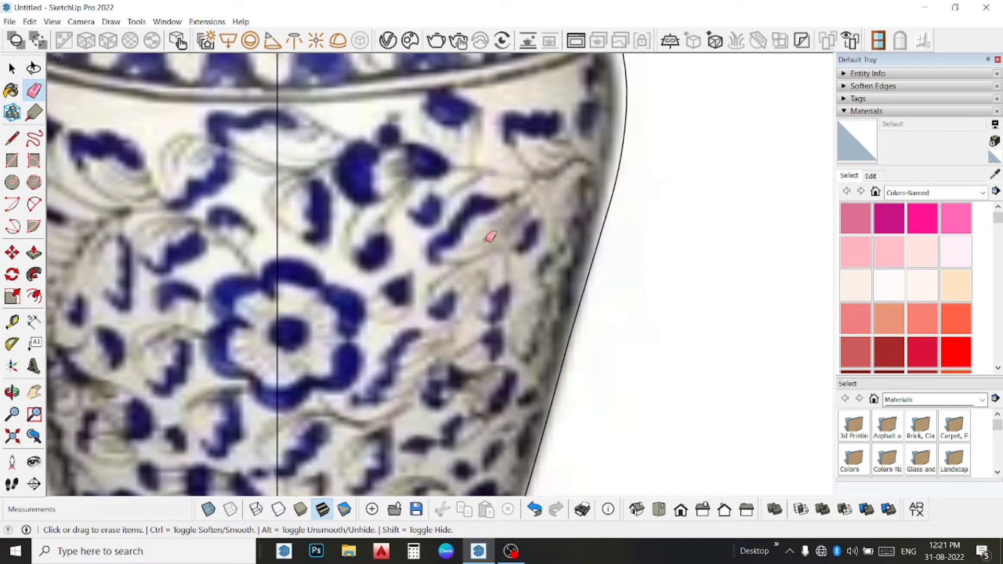
{"action": "scroll", "coordinate": [488, 237], "scroll_direction": "down", "scroll_amount": 3}
{"action": "scroll", "coordinate": [497, 247], "scroll_direction": "down", "scroll_amount": 2}
{"action": "scroll", "coordinate": [496, 247], "scroll_direction": "down", "scroll_amount": 1}
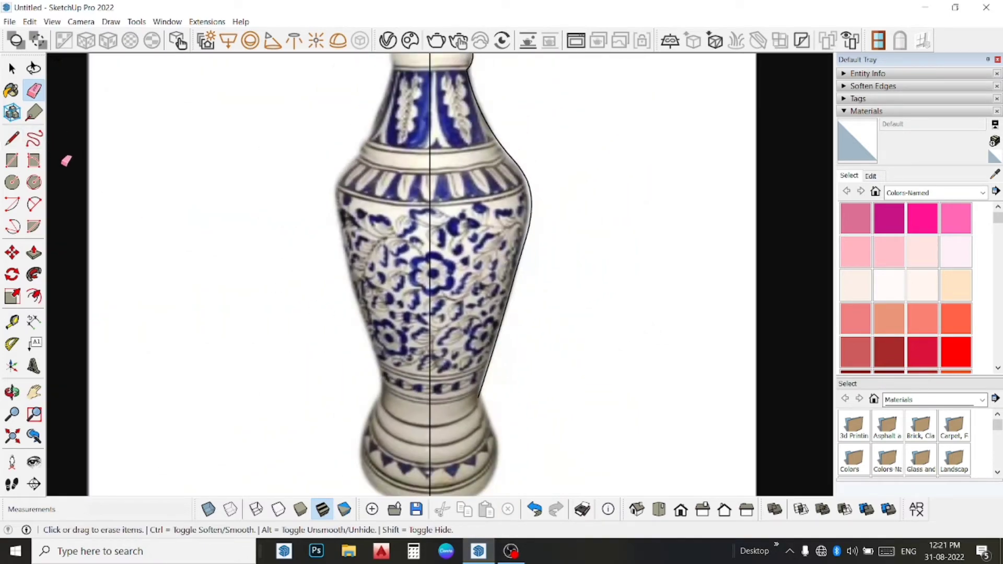
Step: Draw a straight edge from the bottom of the traced outline down to the waist above the foot
{"action": "left_click", "coordinate": [12, 138]}
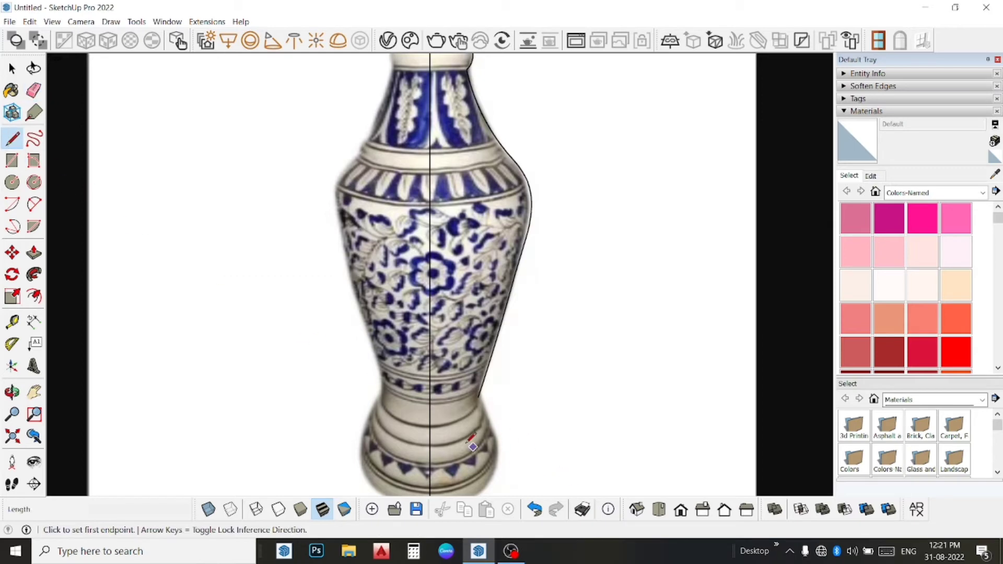
{"action": "scroll", "coordinate": [470, 442], "scroll_direction": "up", "scroll_amount": 1}
{"action": "scroll", "coordinate": [470, 441], "scroll_direction": "up", "scroll_amount": 1}
{"action": "scroll", "coordinate": [470, 441], "scroll_direction": "up", "scroll_amount": 1}
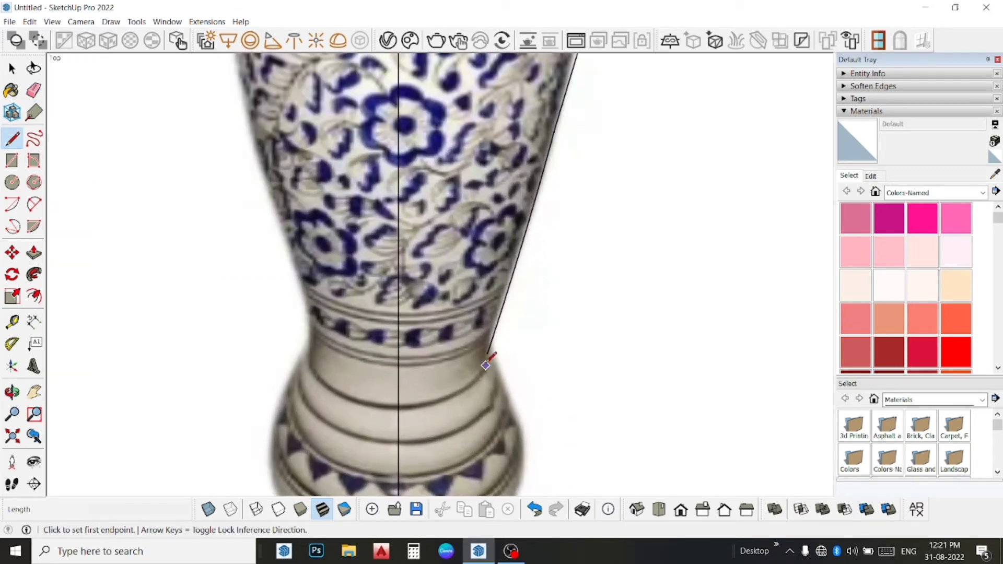
{"action": "scroll", "coordinate": [486, 365], "scroll_direction": "up", "scroll_amount": 1}
{"action": "left_click", "coordinate": [488, 352]}
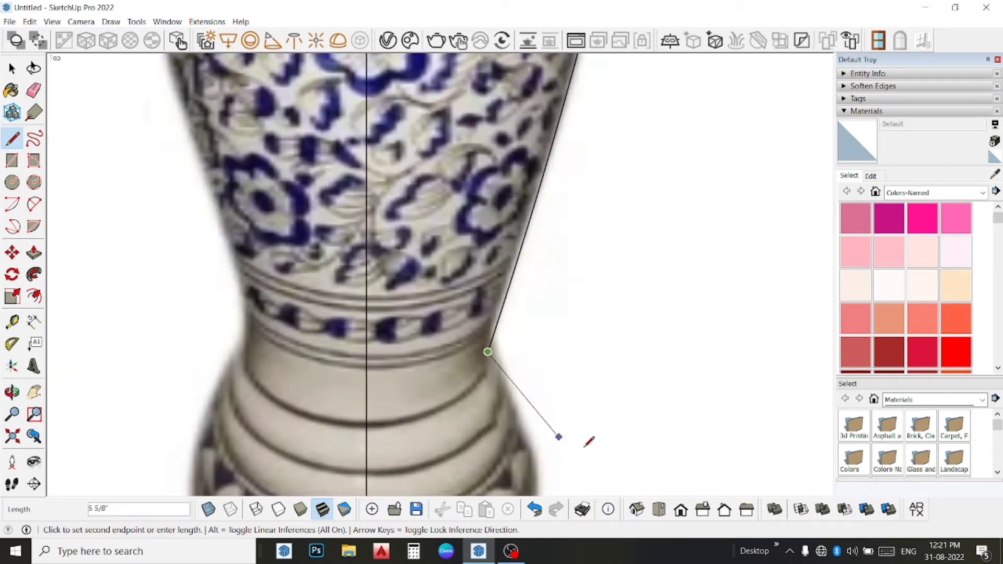
{"action": "left_click", "coordinate": [534, 464]}
Step: Draw the foot's side edge and a horizontal line back to the centre line, closing the face
{"action": "scroll", "coordinate": [538, 461], "scroll_direction": "down", "scroll_amount": 2}
{"action": "scroll", "coordinate": [555, 410], "scroll_direction": "down", "scroll_amount": 1}
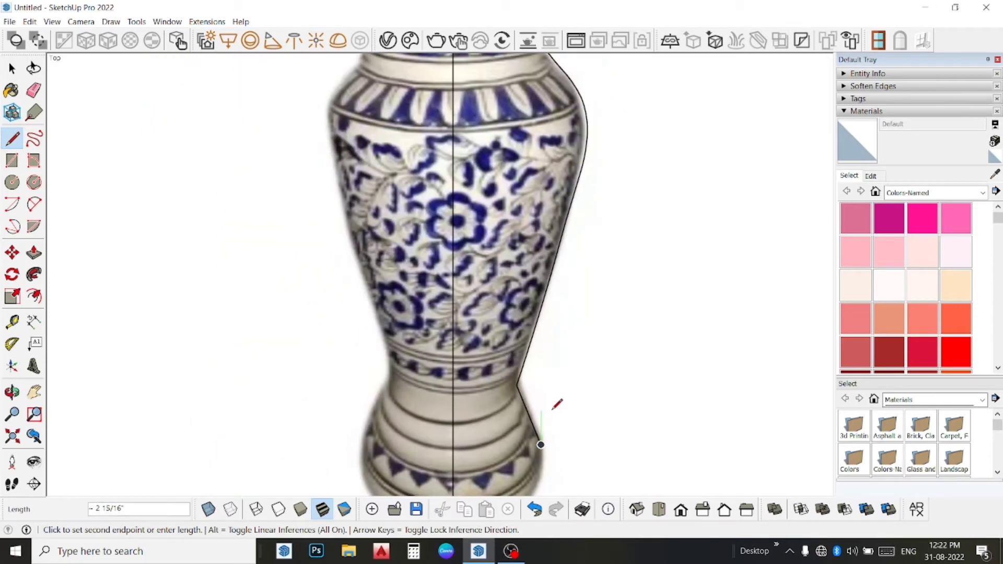
{"action": "scroll", "coordinate": [557, 406], "scroll_direction": "down", "scroll_amount": 2}
{"action": "scroll", "coordinate": [556, 407], "scroll_direction": "down", "scroll_amount": 1}
{"action": "scroll", "coordinate": [552, 462], "scroll_direction": "up", "scroll_amount": 2}
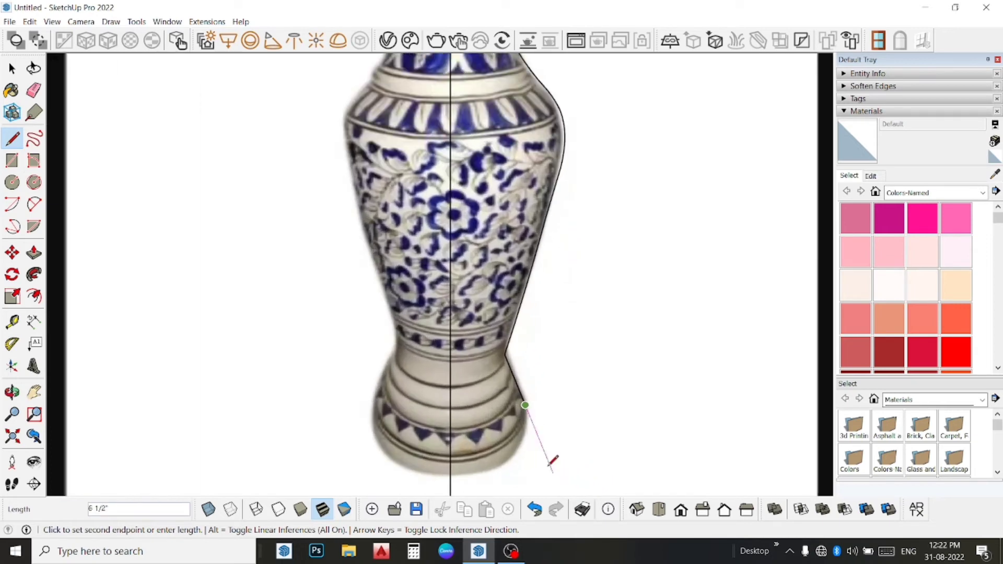
{"action": "scroll", "coordinate": [549, 464], "scroll_direction": "up", "scroll_amount": 1}
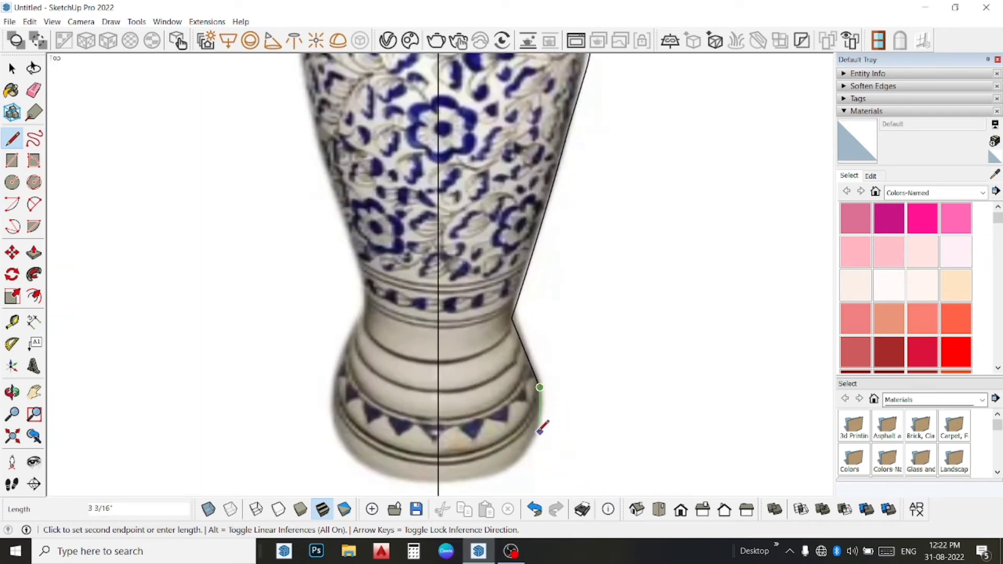
{"action": "left_click", "coordinate": [540, 426]}
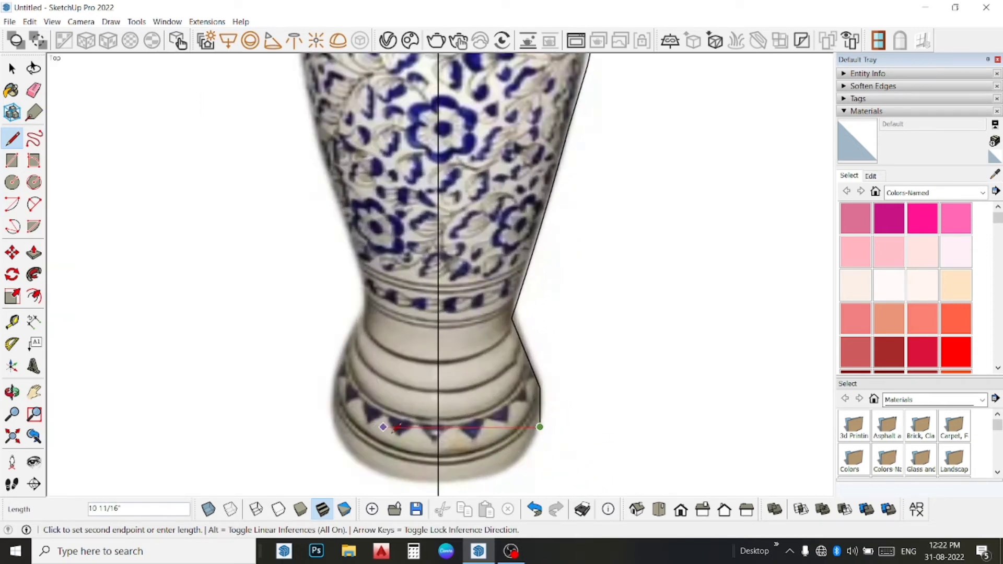
{"action": "left_click", "coordinate": [438, 427]}
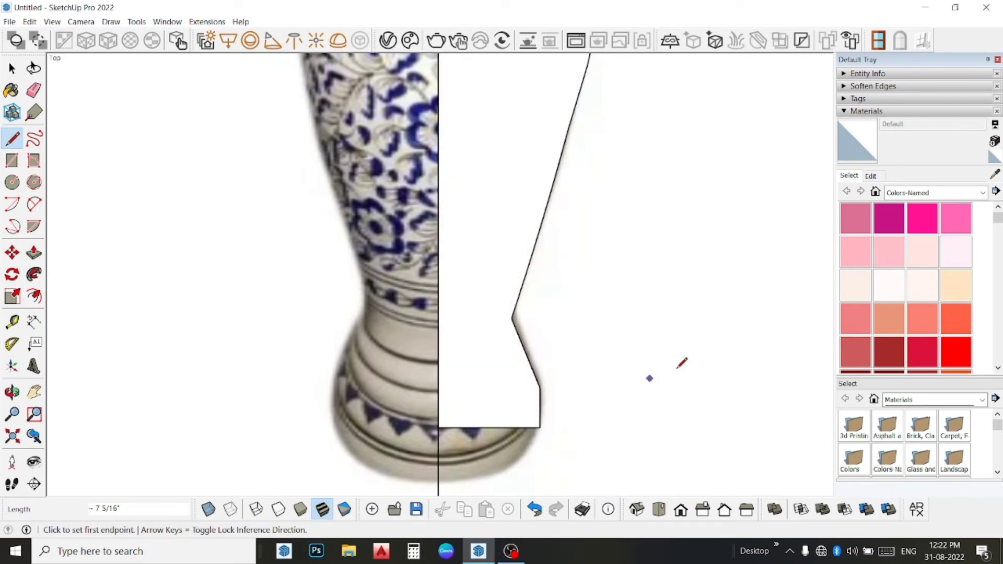
Step: Erase the reference vase photo and the short leftover edge below the profile
{"action": "scroll", "coordinate": [623, 340], "scroll_direction": "down", "scroll_amount": 2}
{"action": "scroll", "coordinate": [554, 337], "scroll_direction": "down", "scroll_amount": 2}
{"action": "scroll", "coordinate": [543, 340], "scroll_direction": "down", "scroll_amount": 1}
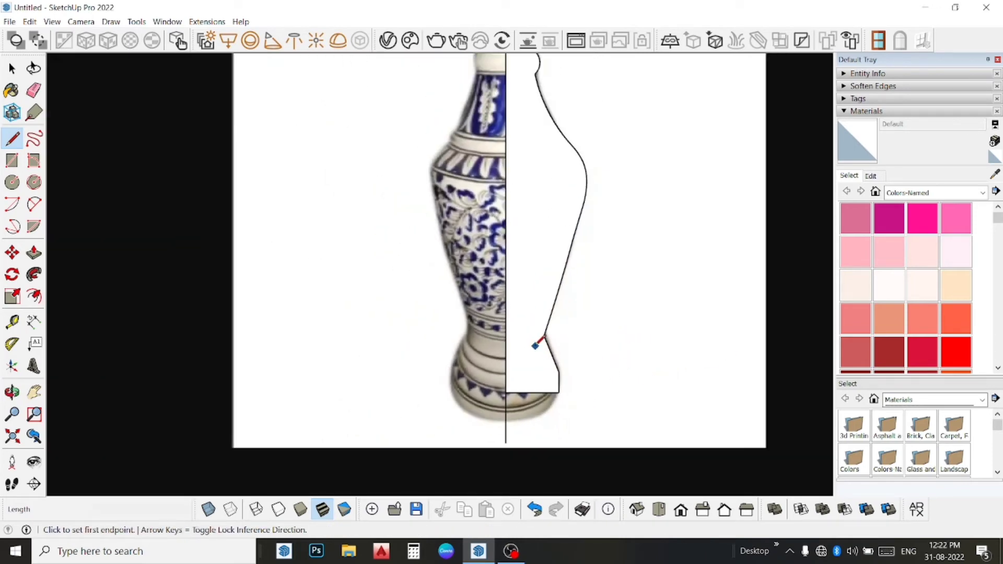
{"action": "scroll", "coordinate": [538, 340], "scroll_direction": "down", "scroll_amount": 1}
{"action": "left_click", "coordinate": [33, 90]}
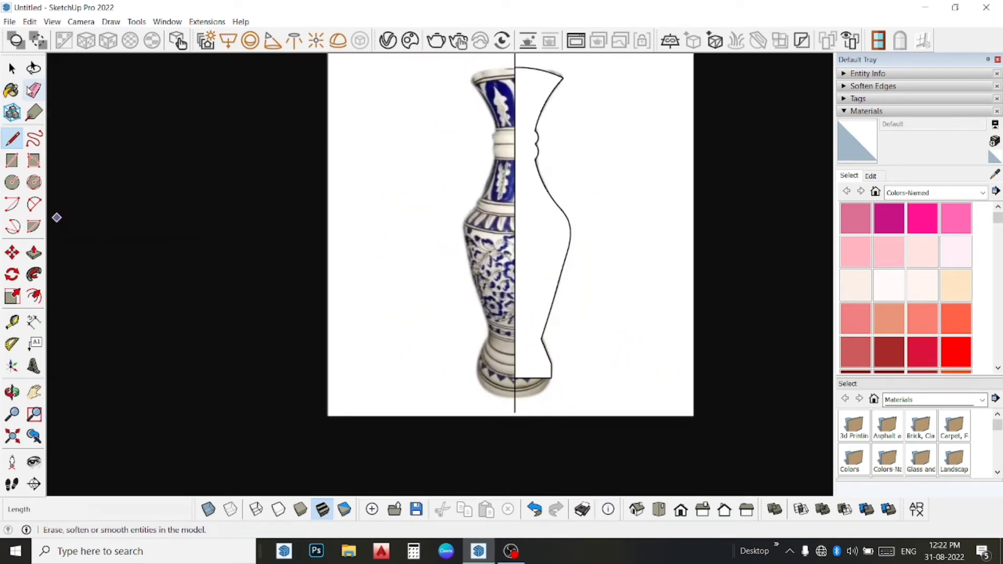
{"action": "scroll", "coordinate": [436, 229], "scroll_direction": "down", "scroll_amount": 1}
{"action": "scroll", "coordinate": [434, 231], "scroll_direction": "down", "scroll_amount": 1}
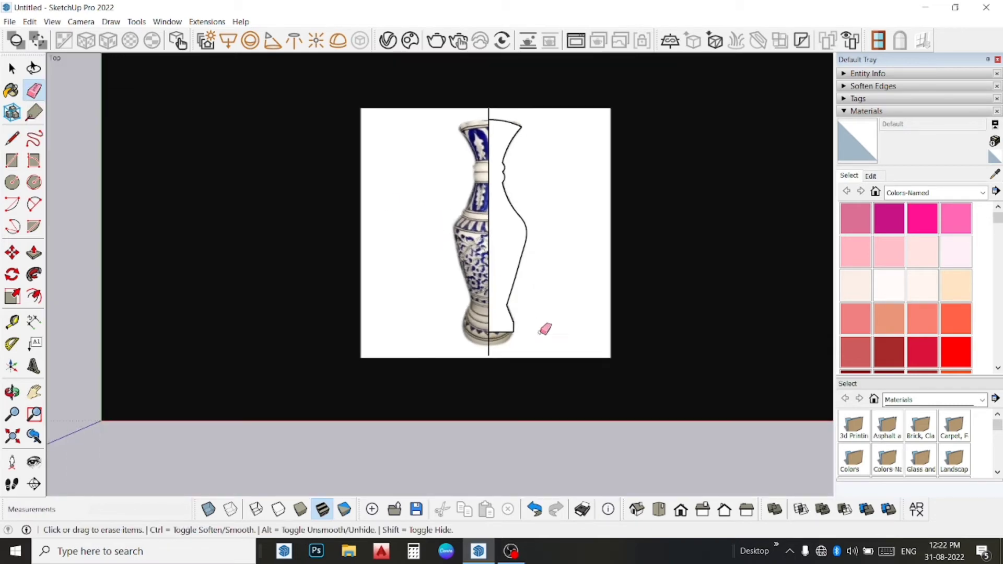
{"action": "left_click", "coordinate": [366, 420]}
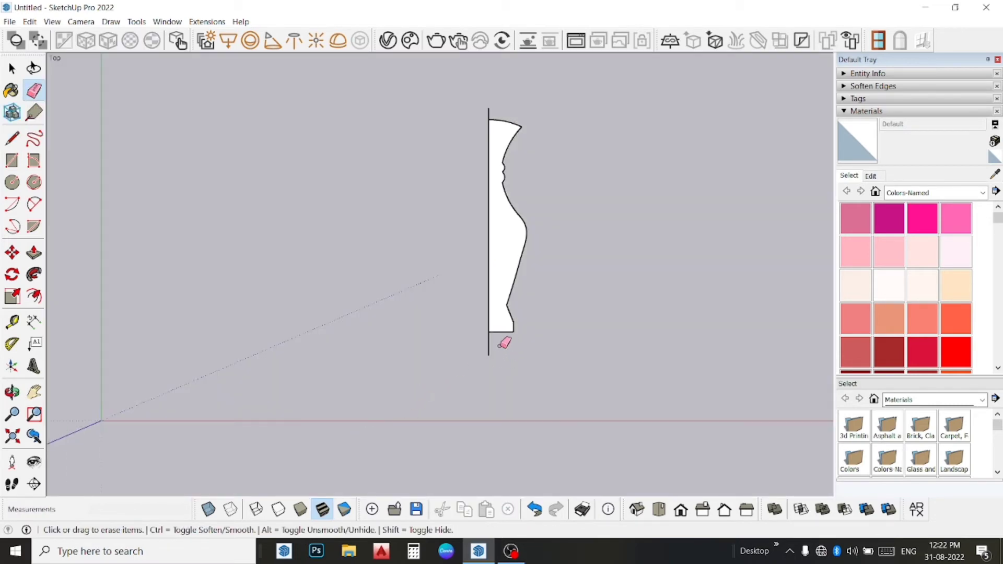
{"action": "left_click_drag", "start_coordinate": [499, 345], "coordinate": [432, 351]}
Step: Start a 2 Point Arc at the profile's top corner, then cancel it and undo the last edit
{"action": "left_click", "coordinate": [36, 205]}
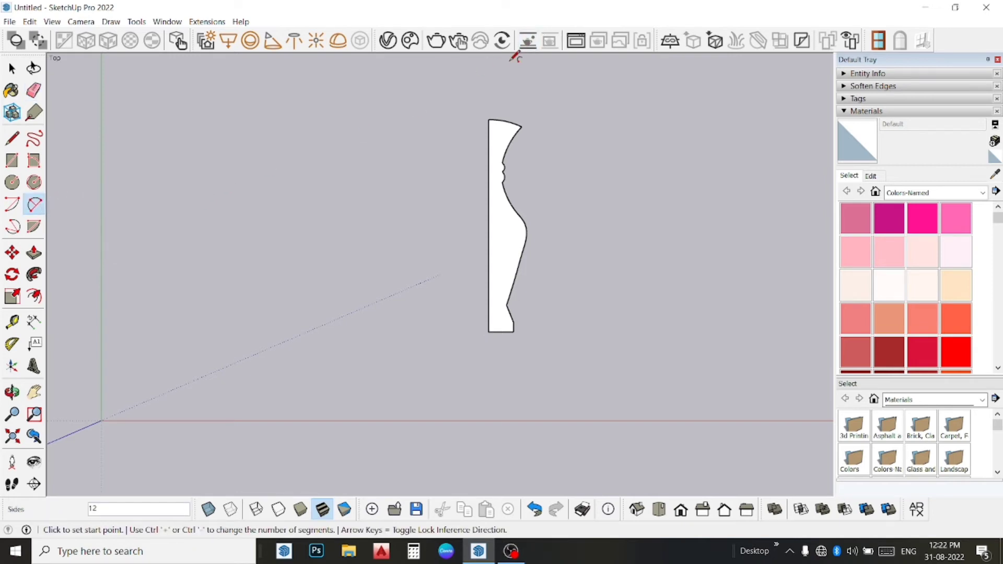
{"action": "scroll", "coordinate": [519, 127], "scroll_direction": "up", "scroll_amount": 2}
{"action": "scroll", "coordinate": [520, 126], "scroll_direction": "up", "scroll_amount": 1}
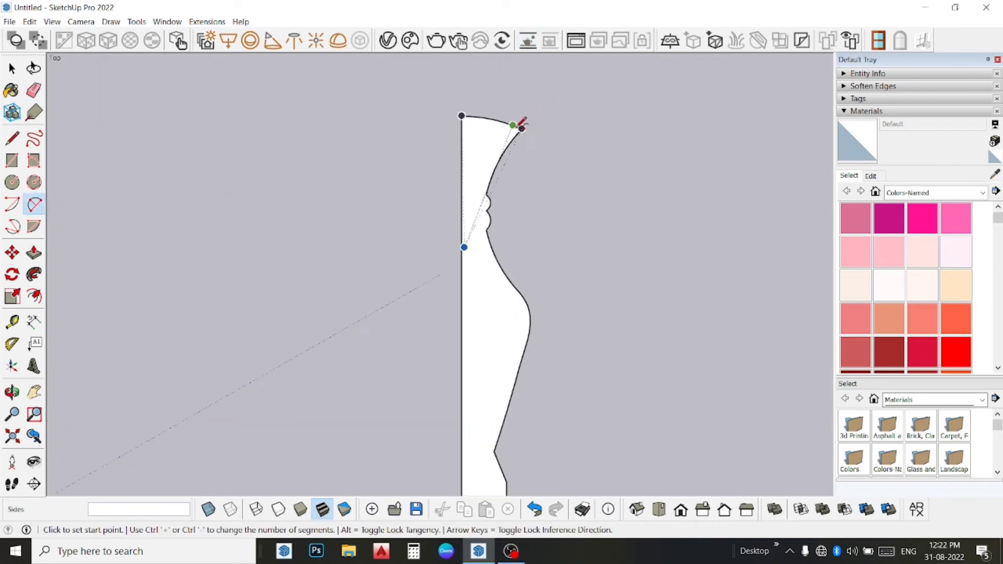
{"action": "scroll", "coordinate": [517, 126], "scroll_direction": "up", "scroll_amount": 2}
{"action": "scroll", "coordinate": [493, 132], "scroll_direction": "up", "scroll_amount": 1}
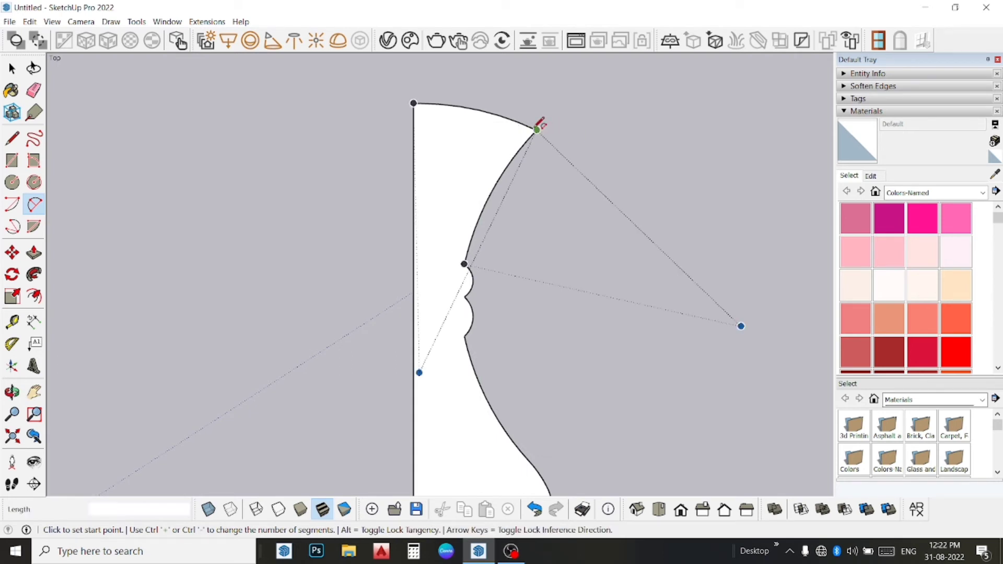
{"action": "left_click", "coordinate": [537, 130]}
{"action": "left_click", "coordinate": [517, 114]}
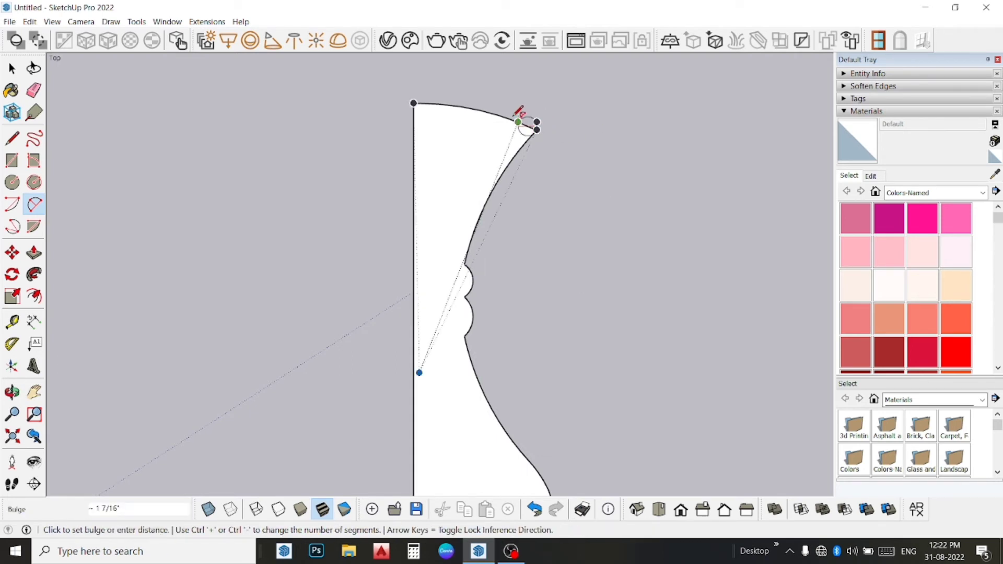
{"action": "key", "text": "Escape"}
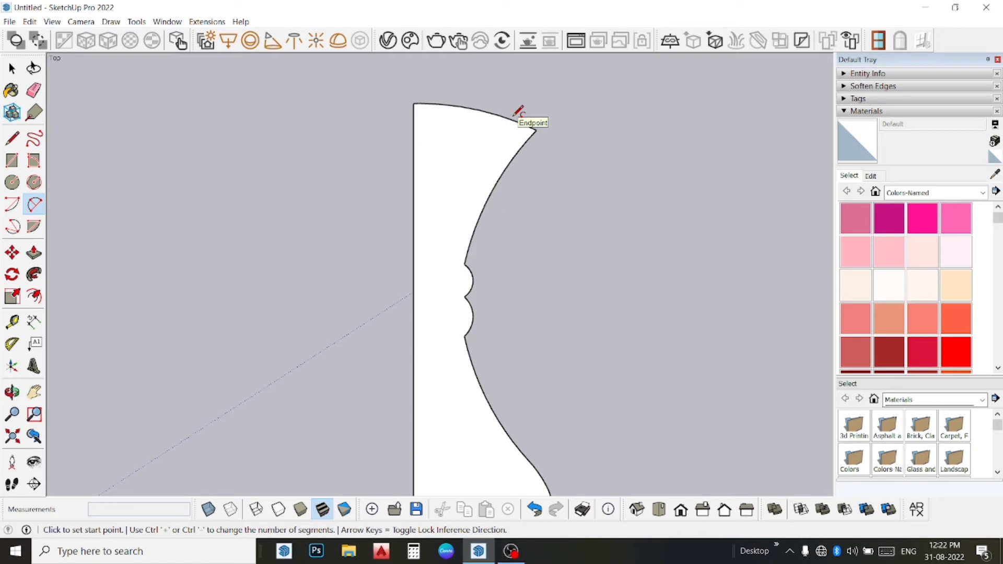
{"action": "key", "text": "ctrl+z"}
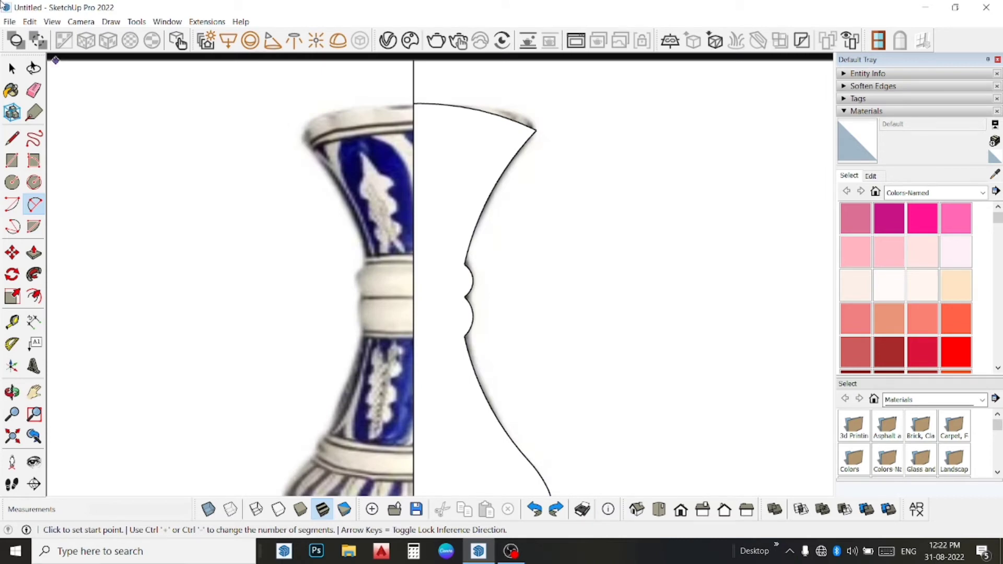
Step: Draw a straight top line from the top-right corner to the vertical axis and erase the curved top edge
{"action": "key", "text": "l"}
{"action": "left_click", "coordinate": [535, 129]}
{"action": "scroll", "coordinate": [405, 130], "scroll_direction": "up", "scroll_amount": 3}
{"action": "left_click", "coordinate": [423, 128]}
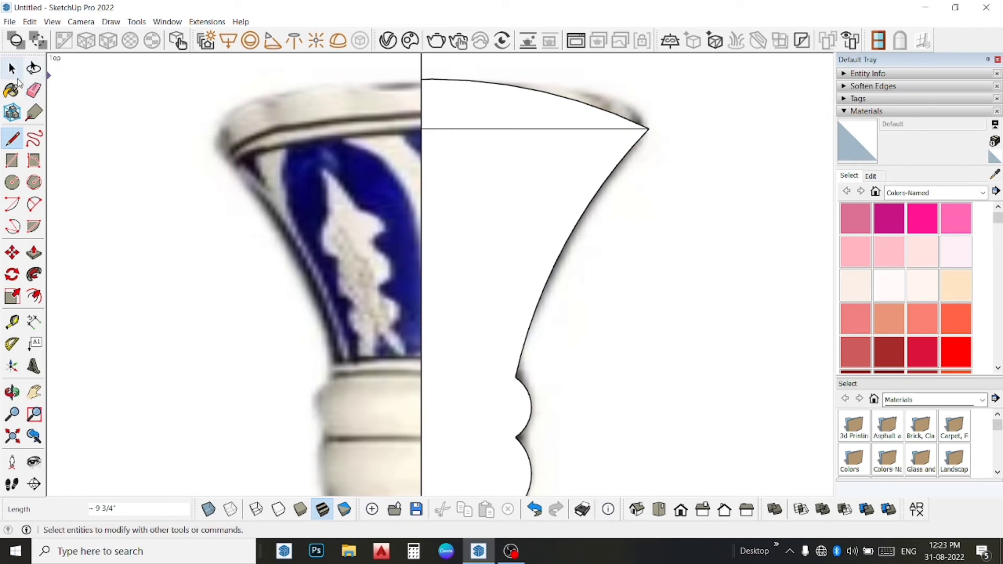
{"action": "left_click", "coordinate": [26, 92]}
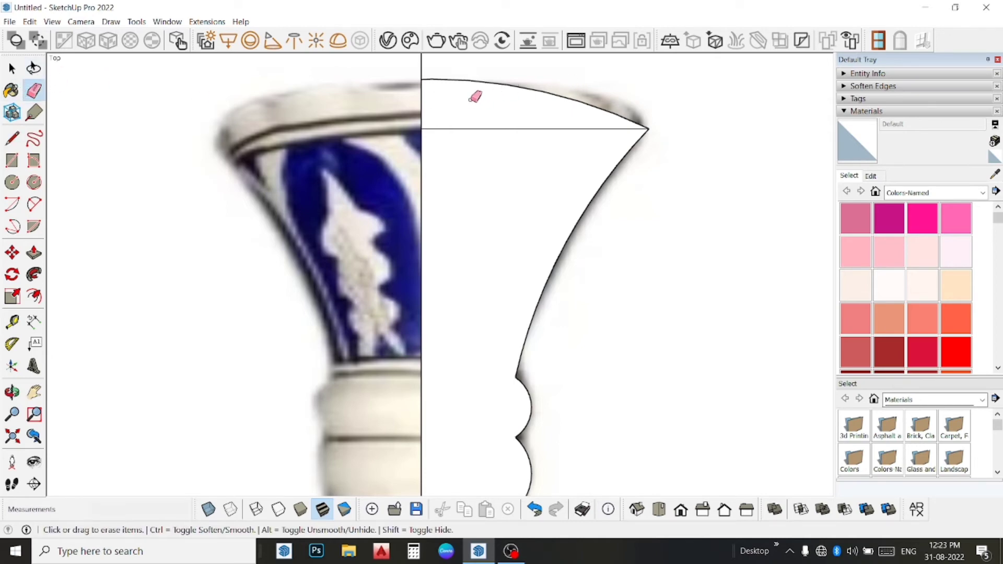
{"action": "left_click_drag", "start_coordinate": [487, 79], "coordinate": [366, 93]}
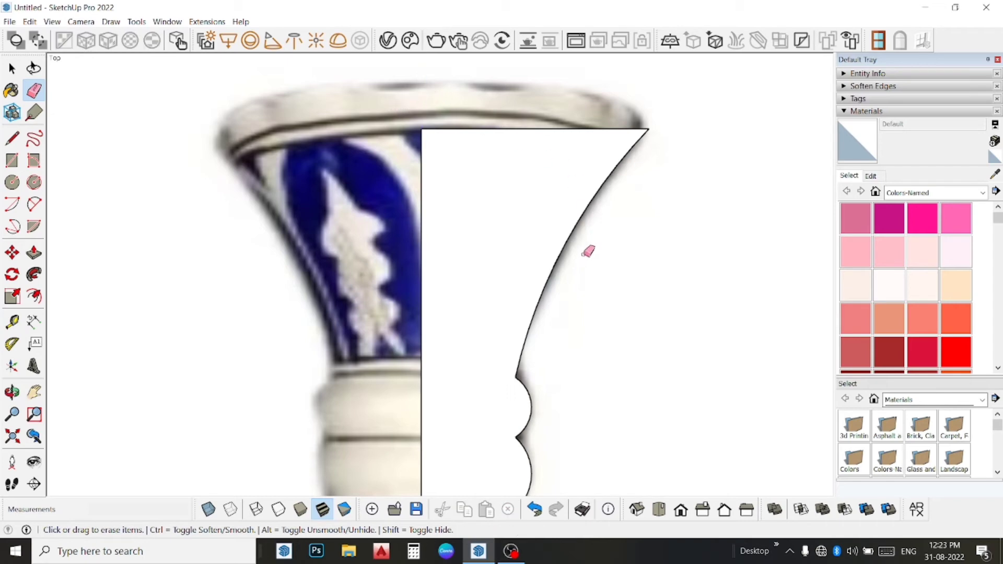
Step: Delete the reference vase image and the stray edge below the profile
{"action": "scroll", "coordinate": [583, 254], "scroll_direction": "down", "scroll_amount": 2}
{"action": "scroll", "coordinate": [481, 217], "scroll_direction": "down", "scroll_amount": 1}
{"action": "scroll", "coordinate": [477, 215], "scroll_direction": "down", "scroll_amount": 1}
{"action": "scroll", "coordinate": [472, 220], "scroll_direction": "down", "scroll_amount": 2}
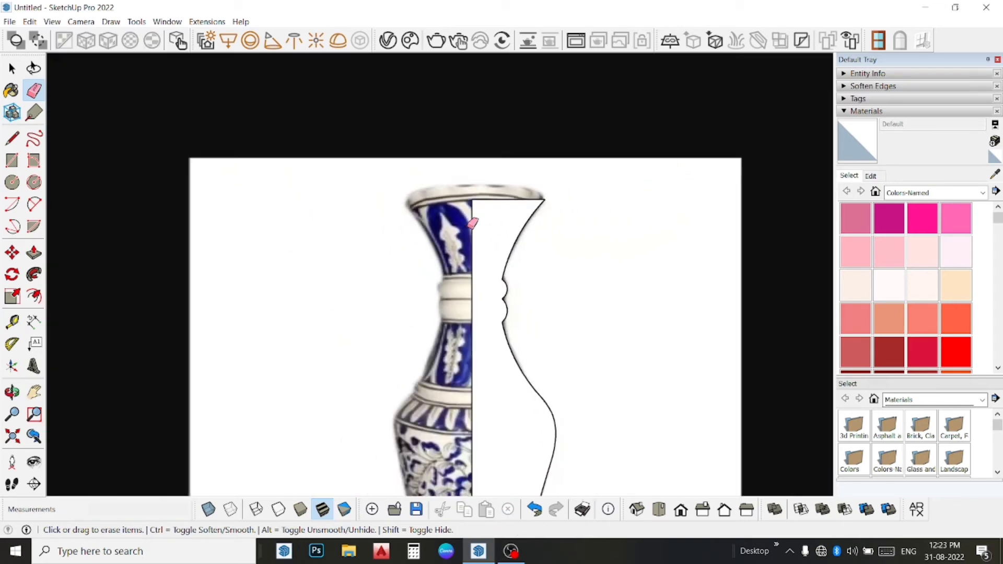
{"action": "scroll", "coordinate": [476, 226], "scroll_direction": "down", "scroll_amount": 2}
{"action": "scroll", "coordinate": [475, 226], "scroll_direction": "down", "scroll_amount": 2}
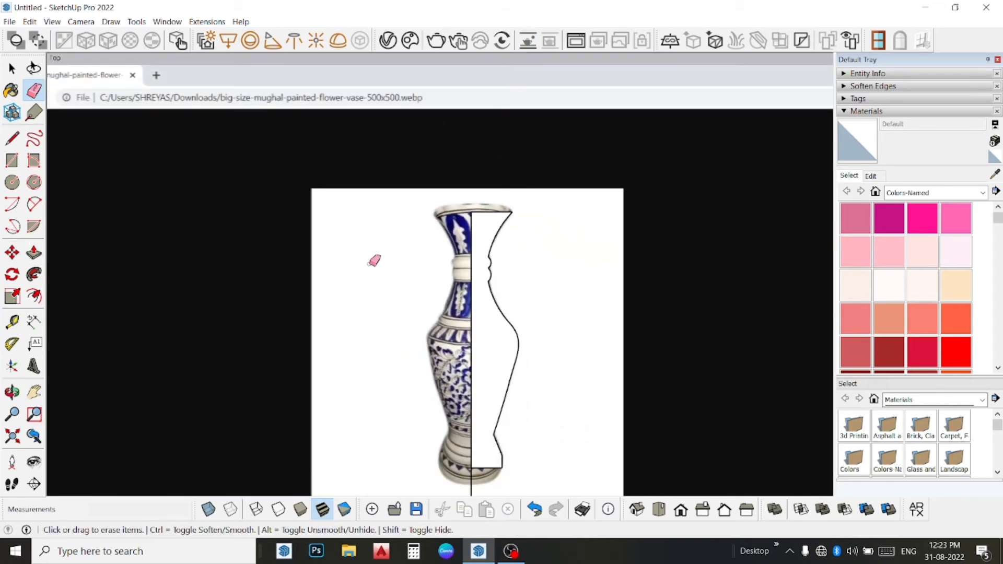
{"action": "scroll", "coordinate": [374, 259], "scroll_direction": "down", "scroll_amount": 1}
{"action": "scroll", "coordinate": [374, 260], "scroll_direction": "down", "scroll_amount": 1}
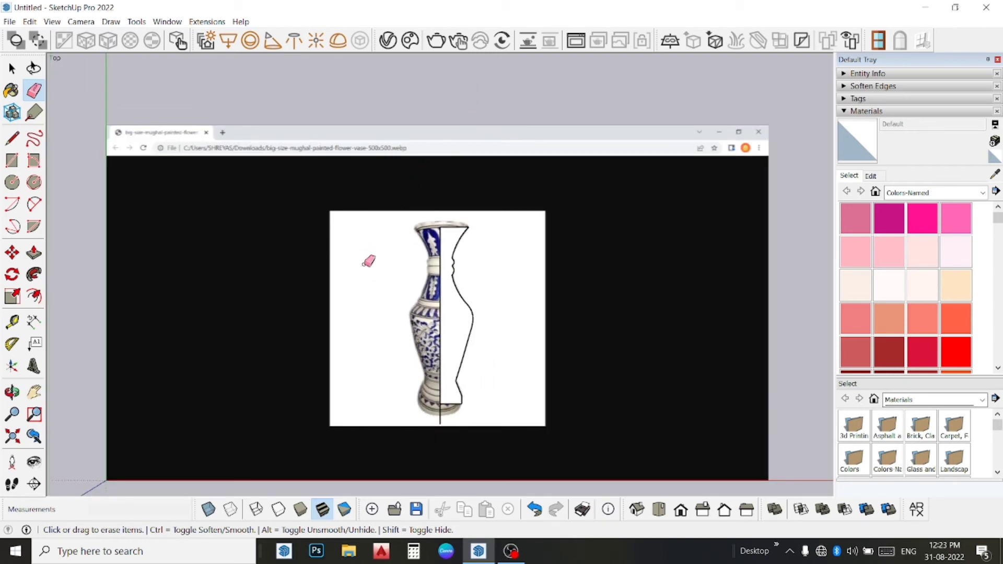
{"action": "left_click", "coordinate": [365, 188]}
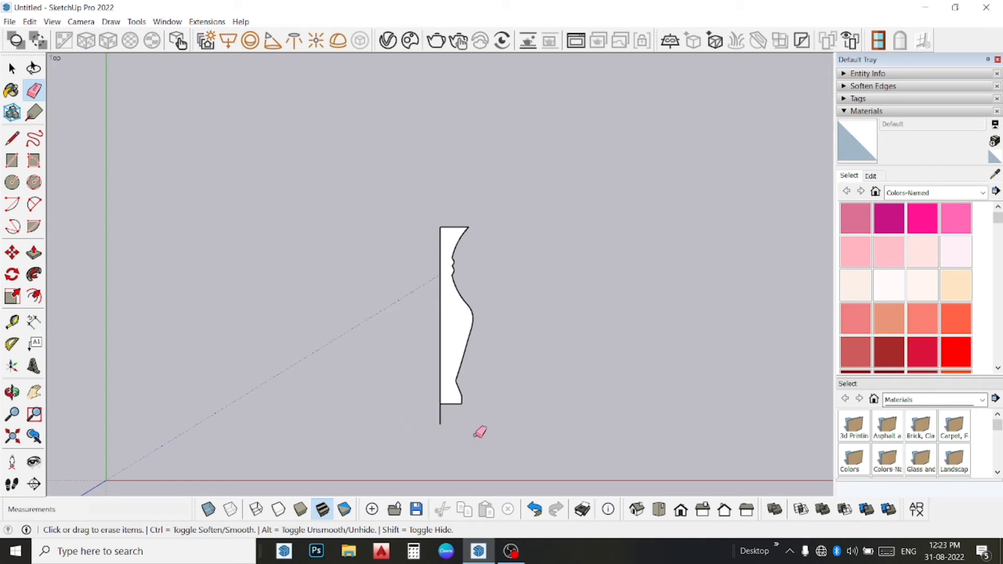
{"action": "left_click", "coordinate": [439, 413]}
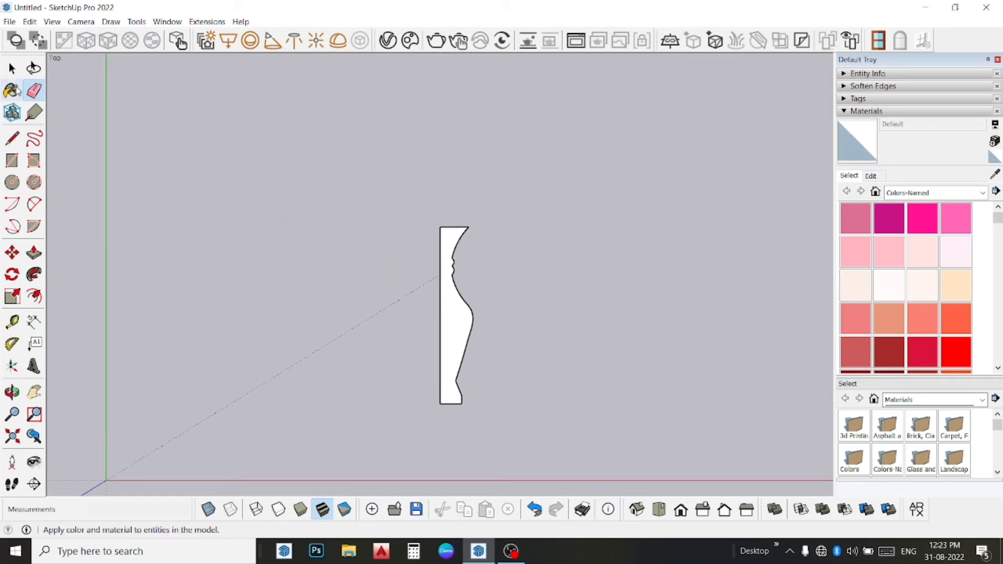
Step: Select the profile face with all its edges and turn it into a group with Make Group
{"action": "left_click", "coordinate": [12, 68]}
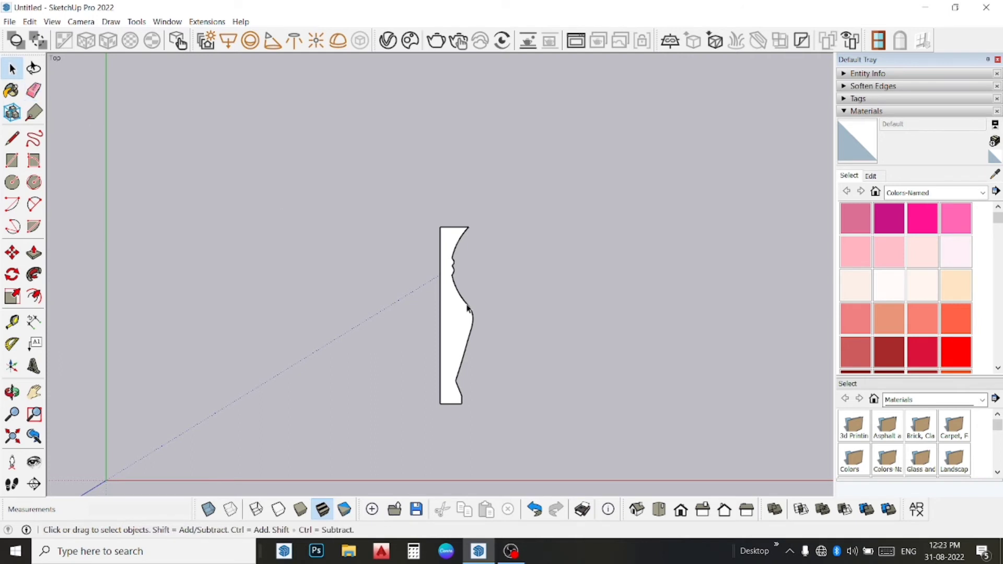
{"action": "double_click", "coordinate": [452, 342]}
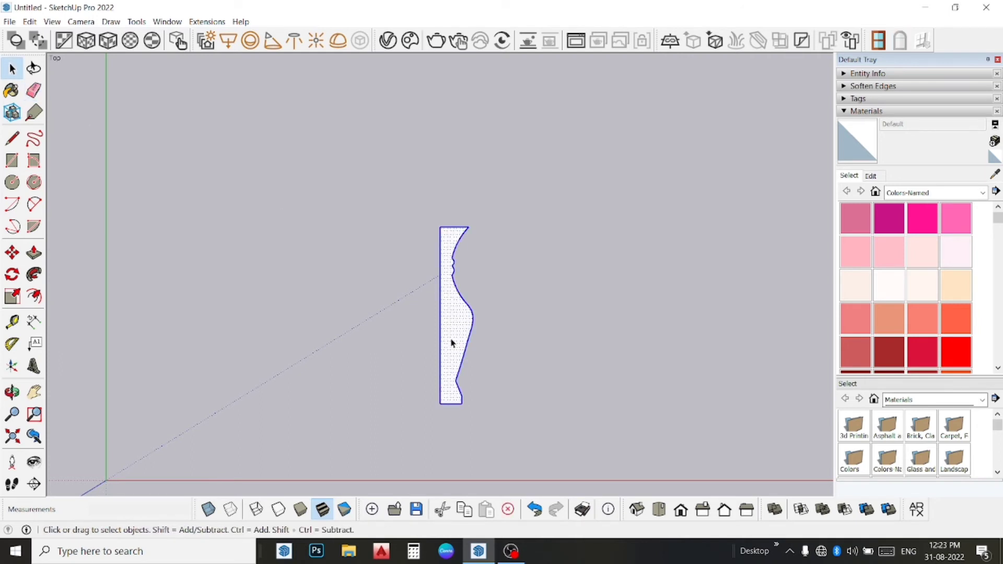
{"action": "right_click", "coordinate": [452, 342]}
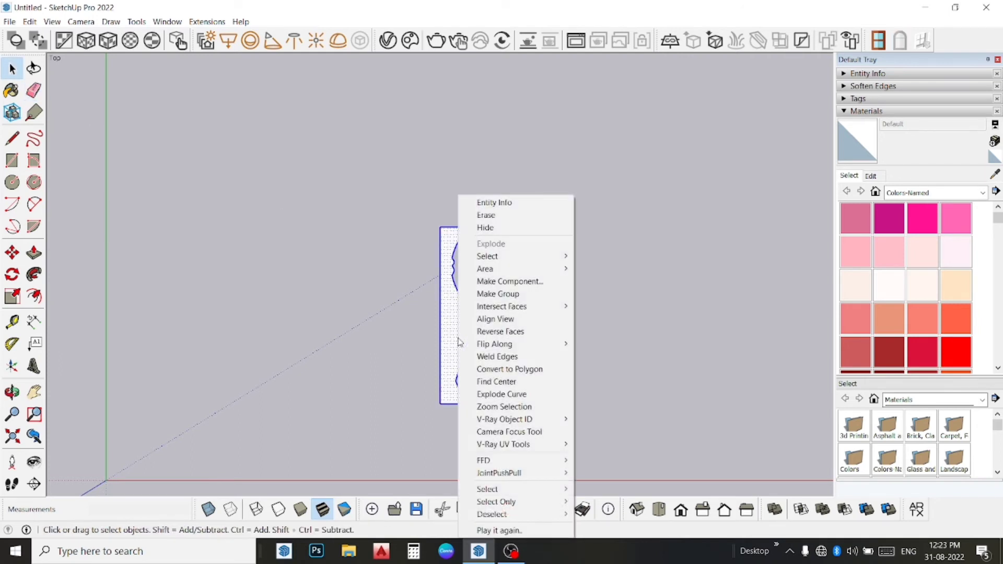
{"action": "left_click", "coordinate": [533, 294]}
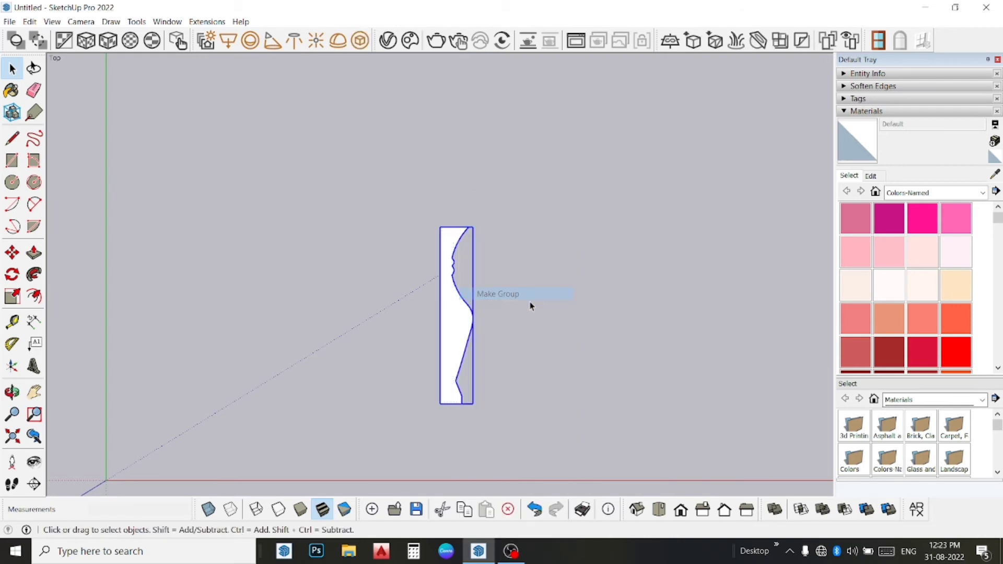
{"action": "left_click", "coordinate": [16, 261]}
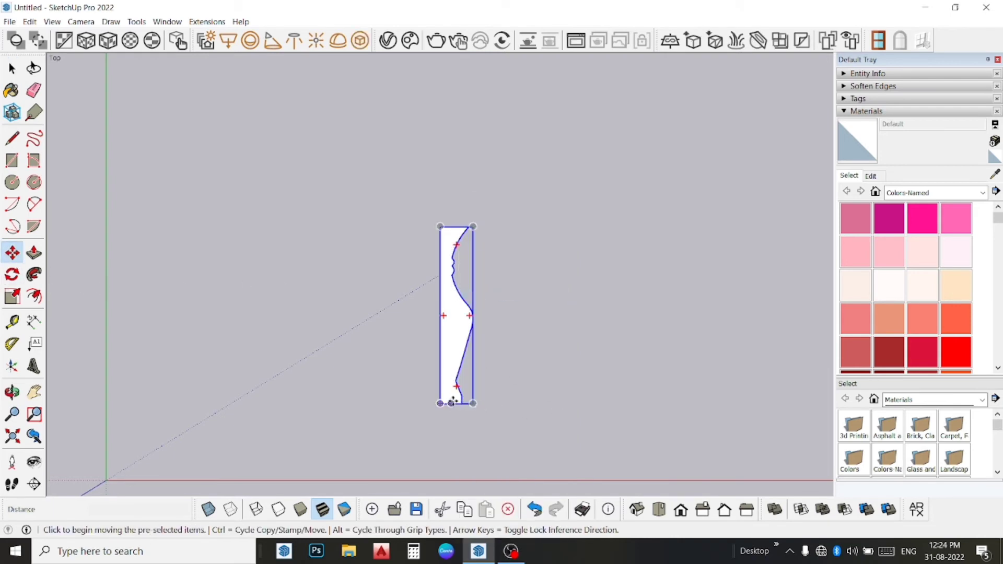
Step: Rotate the profile group with the plane locked, pivoting at its middle and starting from its end
{"action": "left_click", "coordinate": [12, 275]}
{"action": "middle_click_drag", "start_coordinate": [470, 381], "coordinate": [650, 162]}
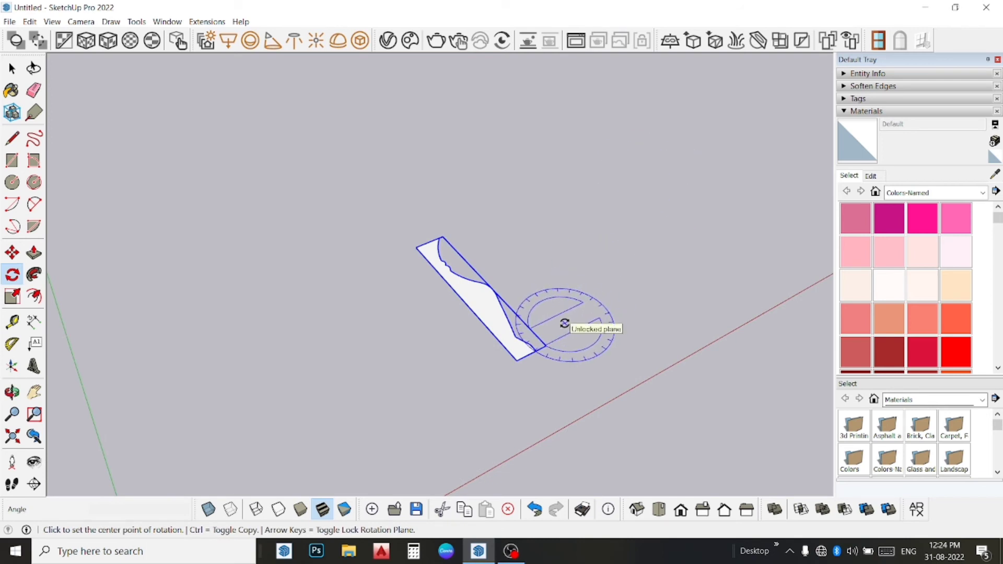
{"action": "key", "text": "Right"}
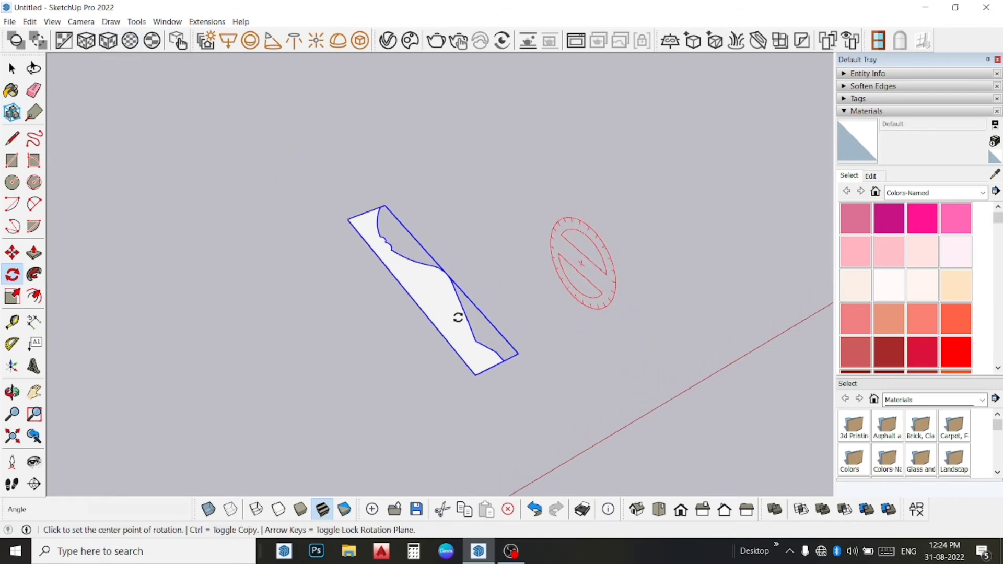
{"action": "mouse_move", "coordinate": [269, 351]}
{"action": "middle_mouse_down"}
{"action": "mouse_move", "coordinate": [459, 258]}
{"action": "mouse_move", "coordinate": [506, 250]}
{"action": "middle_mouse_up"}
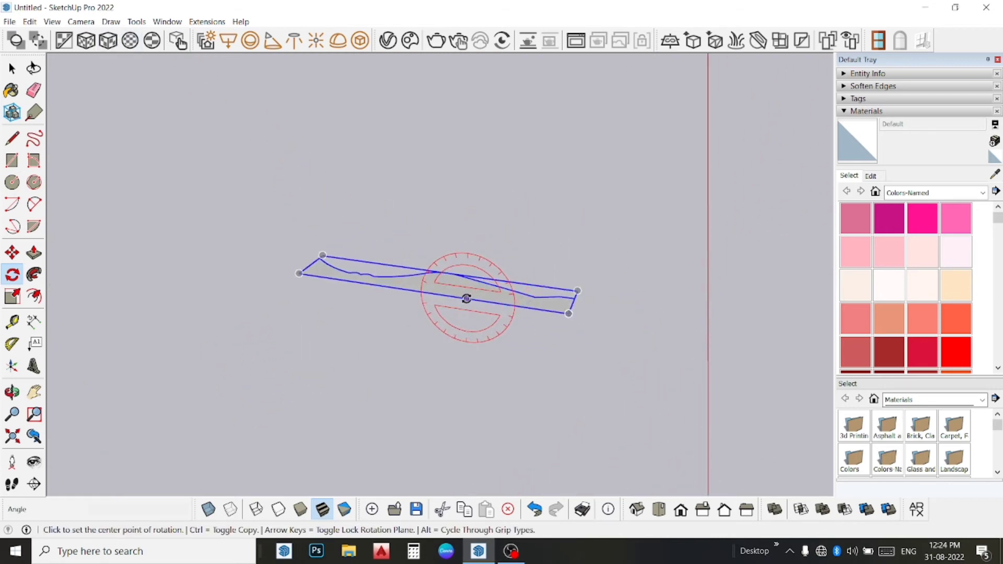
{"action": "left_click", "coordinate": [465, 298]}
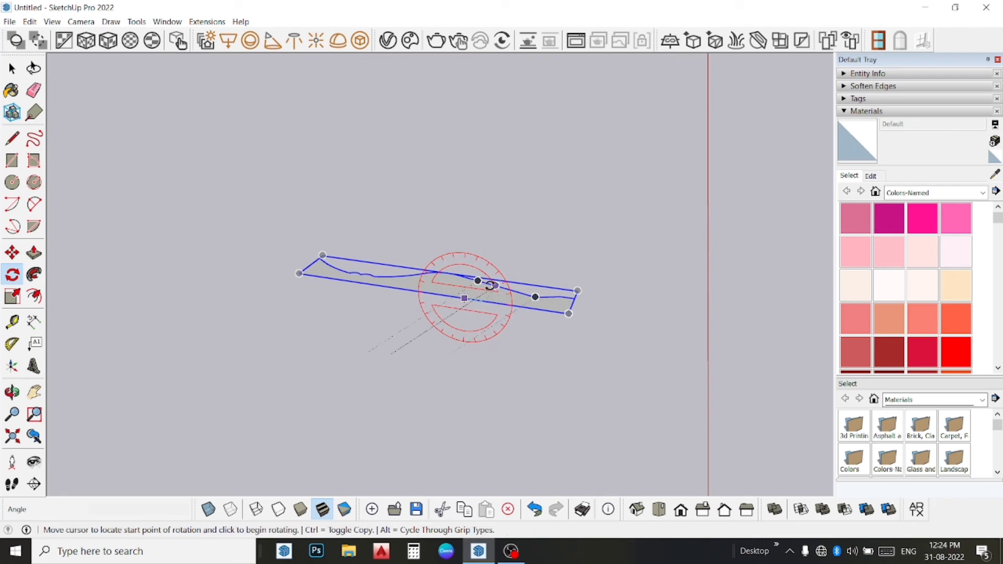
{"action": "left_click", "coordinate": [286, 243]}
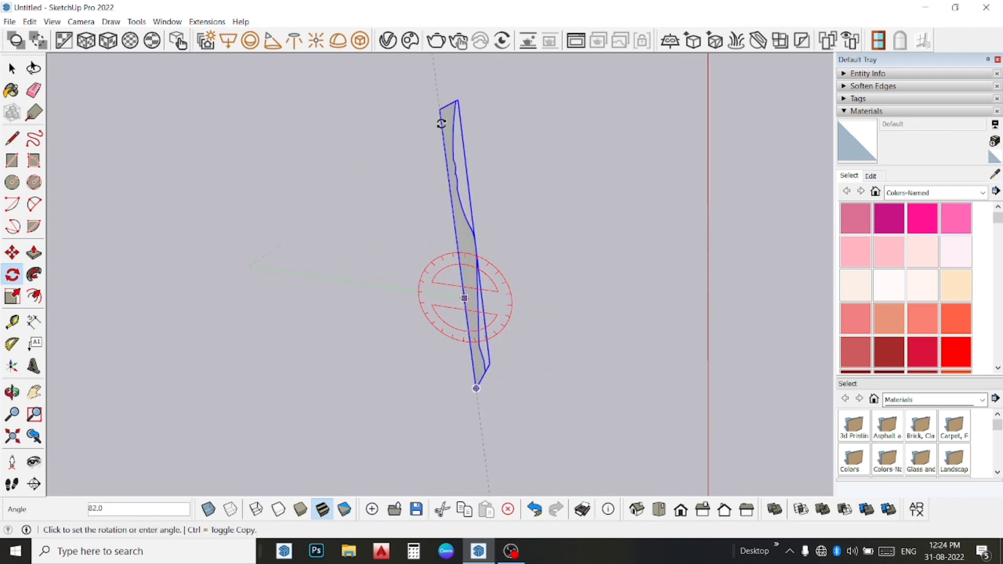
Step: Finish the rotation at 90 degrees so the profile stands upright, then orbit to face it
{"action": "left_click", "coordinate": [468, 95]}
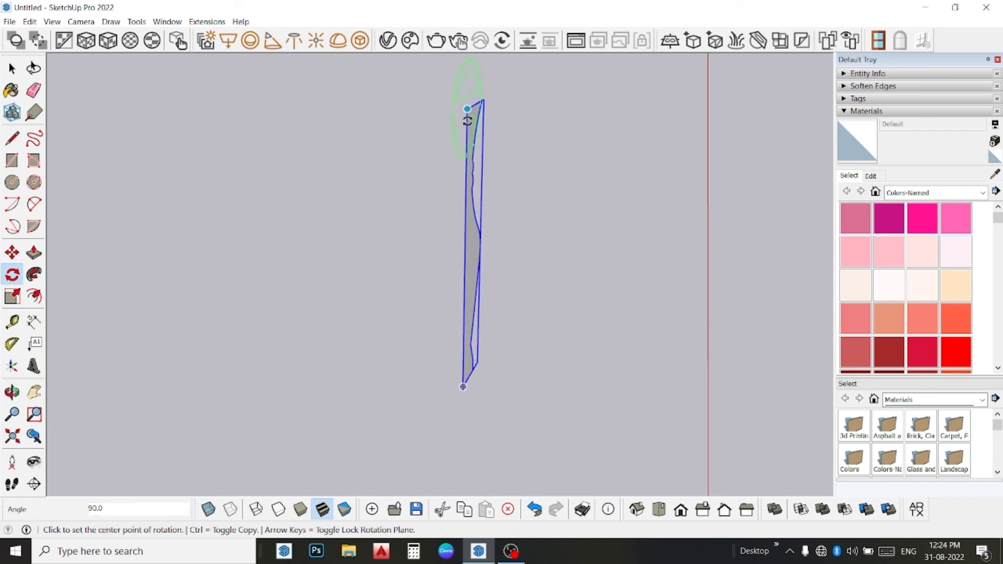
{"action": "key", "text": "space"}
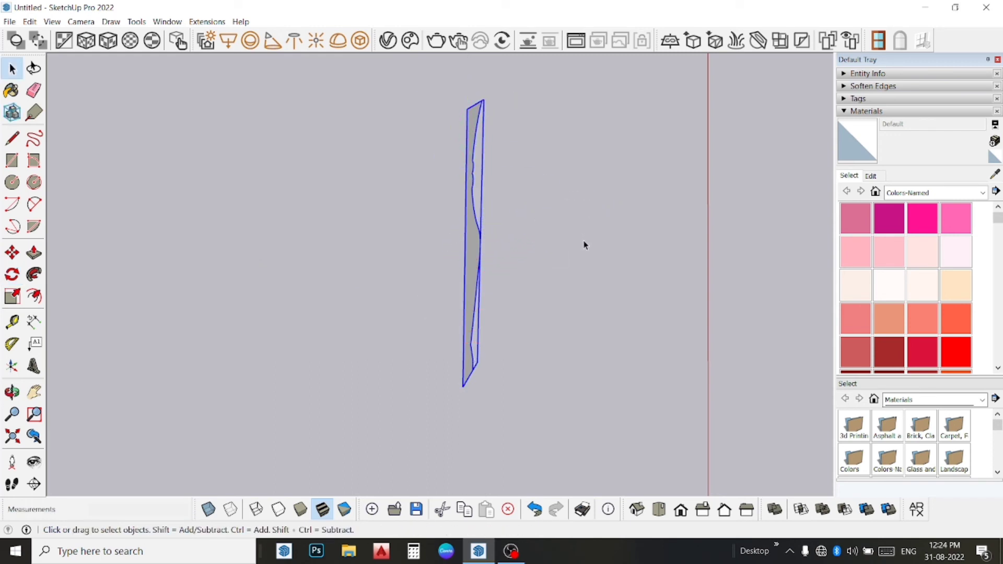
{"action": "middle_click_drag", "start_coordinate": [584, 246], "coordinate": [347, 280]}
{"action": "mouse_move", "coordinate": [654, 342]}
{"action": "middle_mouse_down"}
{"action": "mouse_move", "coordinate": [424, 287]}
{"action": "mouse_move", "coordinate": [559, 261]}
{"action": "middle_mouse_up"}
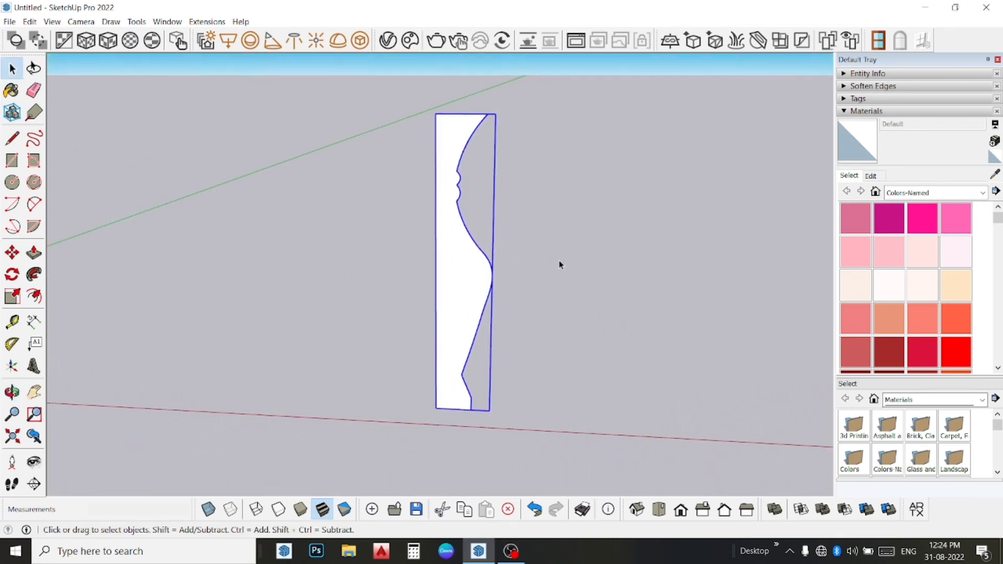
Step: Explode the profile group back into a loose face and clear the selection
{"action": "right_click", "coordinate": [472, 299]}
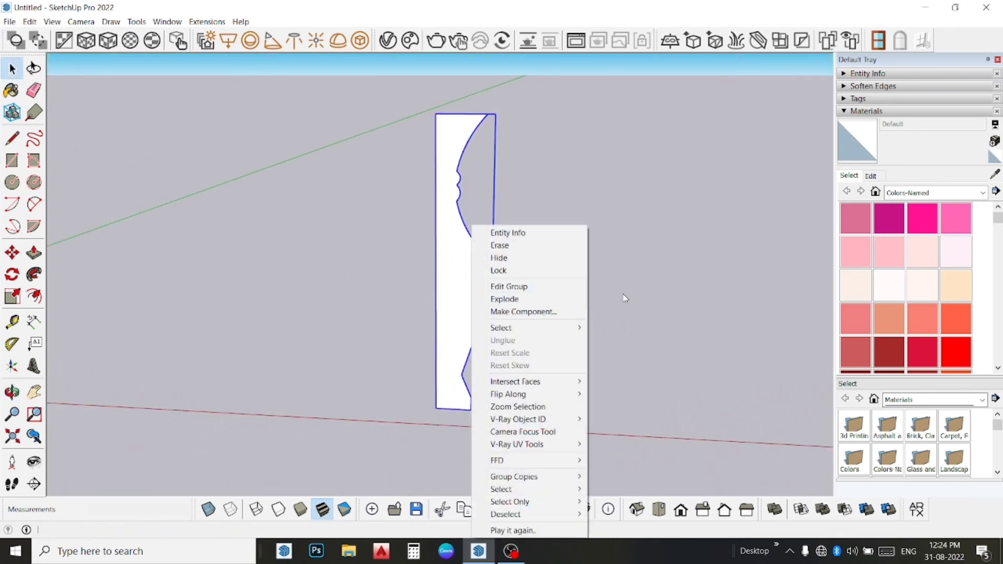
{"action": "left_click", "coordinate": [564, 301]}
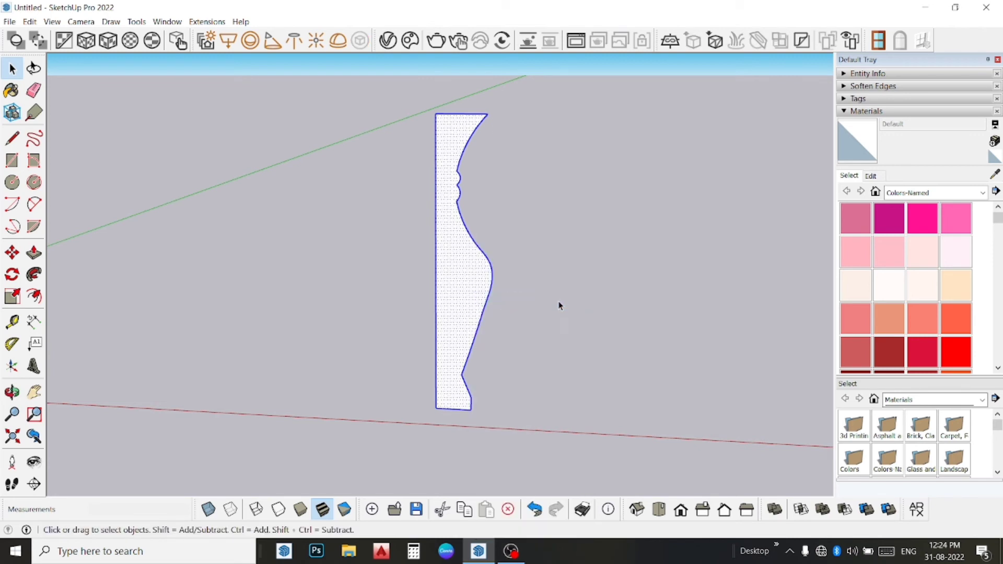
{"action": "left_click", "coordinate": [534, 320]}
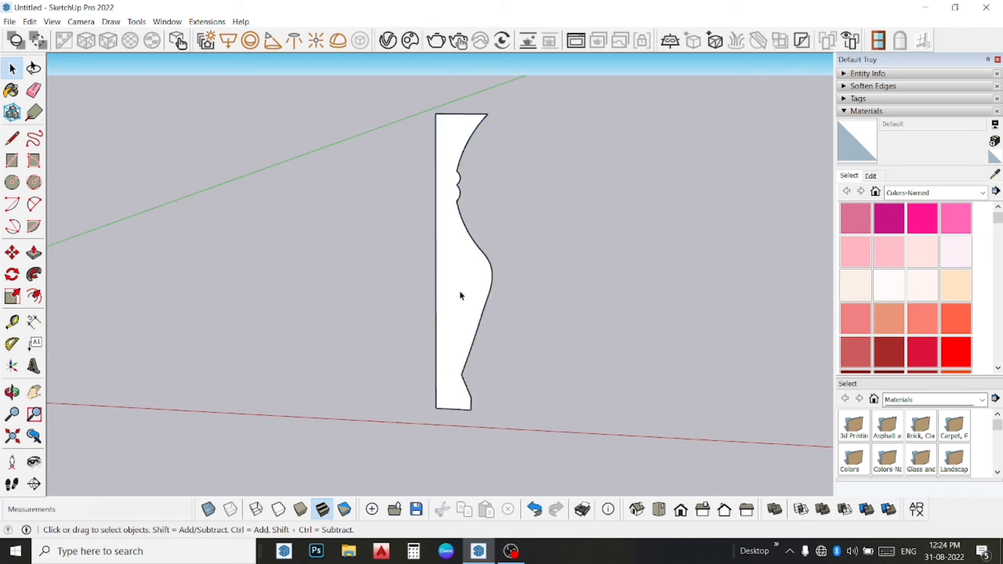
Step: Tilt and zoom the view, then window-select the whole half-profile face and edges
{"action": "scroll", "coordinate": [480, 289], "scroll_direction": "up", "scroll_amount": 2}
{"action": "scroll", "coordinate": [481, 293], "scroll_direction": "up", "scroll_amount": 2}
{"action": "mouse_move", "coordinate": [479, 296]}
{"action": "middle_mouse_down"}
{"action": "mouse_move", "coordinate": [481, 283]}
{"action": "mouse_move", "coordinate": [535, 260]}
{"action": "mouse_move", "coordinate": [510, 291]}
{"action": "middle_mouse_up"}
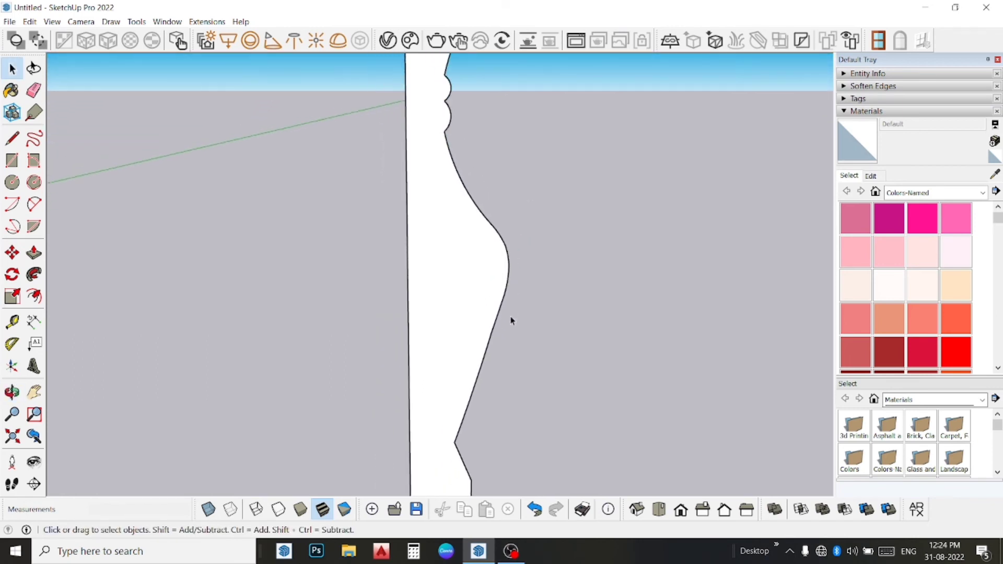
{"action": "scroll", "coordinate": [495, 323], "scroll_direction": "down", "scroll_amount": 1}
{"action": "scroll", "coordinate": [486, 327], "scroll_direction": "down", "scroll_amount": 1}
{"action": "scroll", "coordinate": [463, 333], "scroll_direction": "down", "scroll_amount": 1}
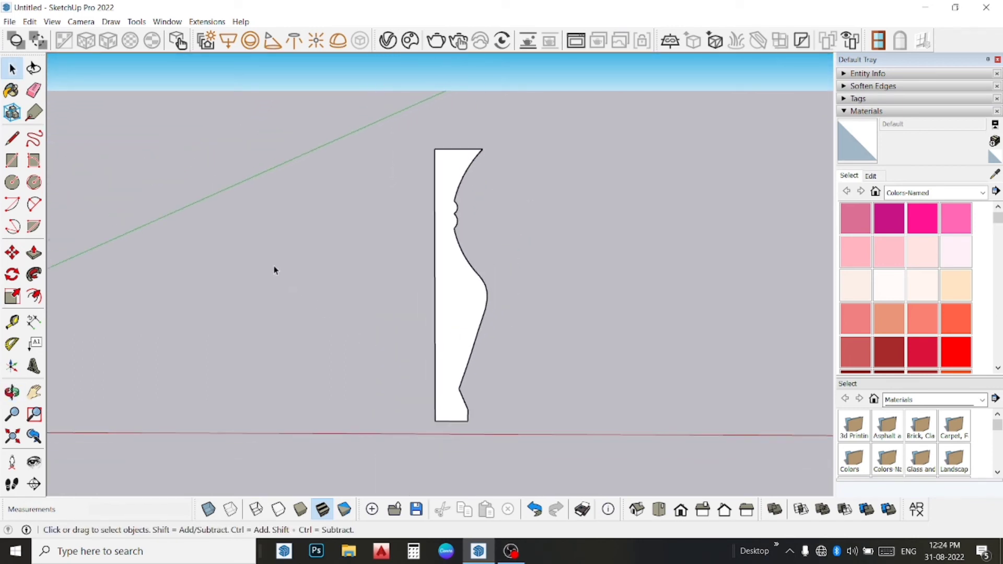
{"action": "scroll", "coordinate": [126, 134], "scroll_direction": "down", "scroll_amount": 1}
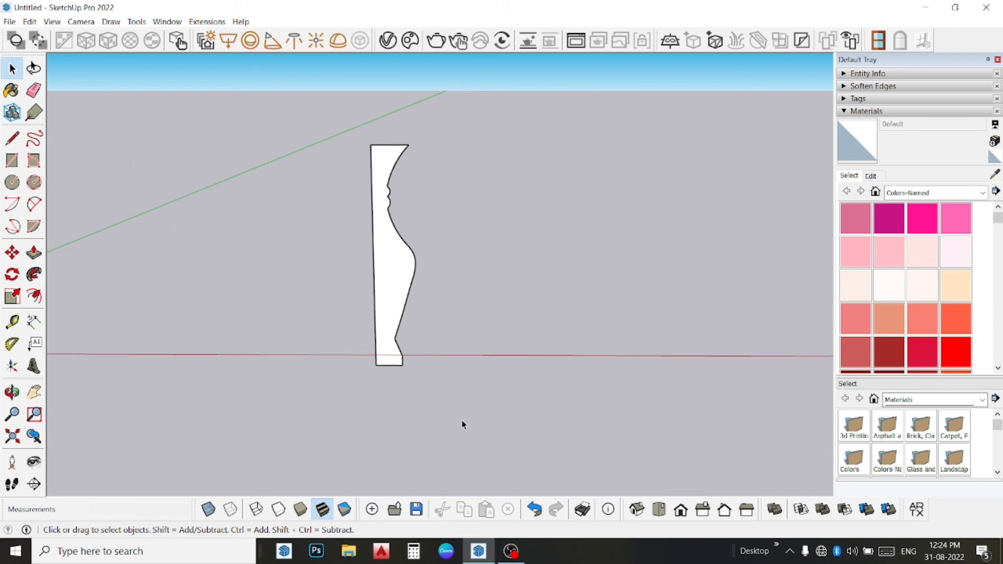
{"action": "left_click_drag", "start_coordinate": [246, 99], "coordinate": [246, 98]}
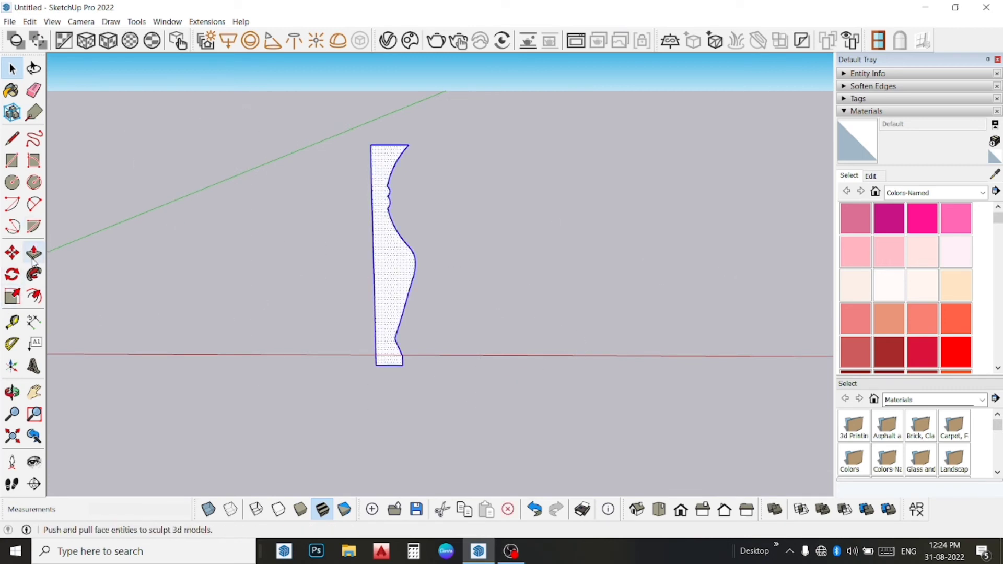
Step: Copy the profile to the left with Move and Ctrl, then flip the copy along the red direction
{"action": "left_click", "coordinate": [11, 255]}
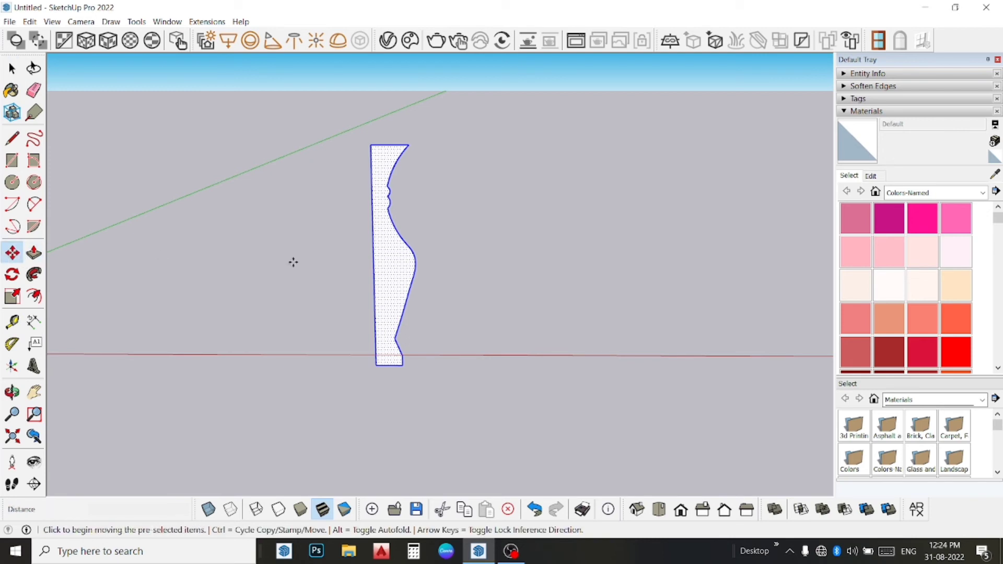
{"action": "left_click", "coordinate": [384, 277]}
{"action": "key", "text": "ctrl"}
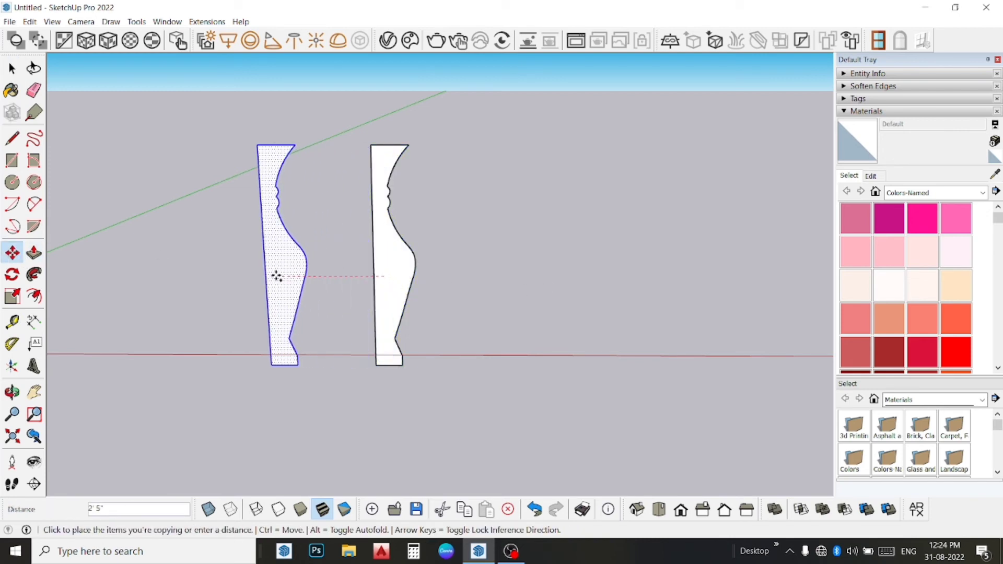
{"action": "left_click", "coordinate": [271, 276]}
{"action": "right_click", "coordinate": [291, 271]}
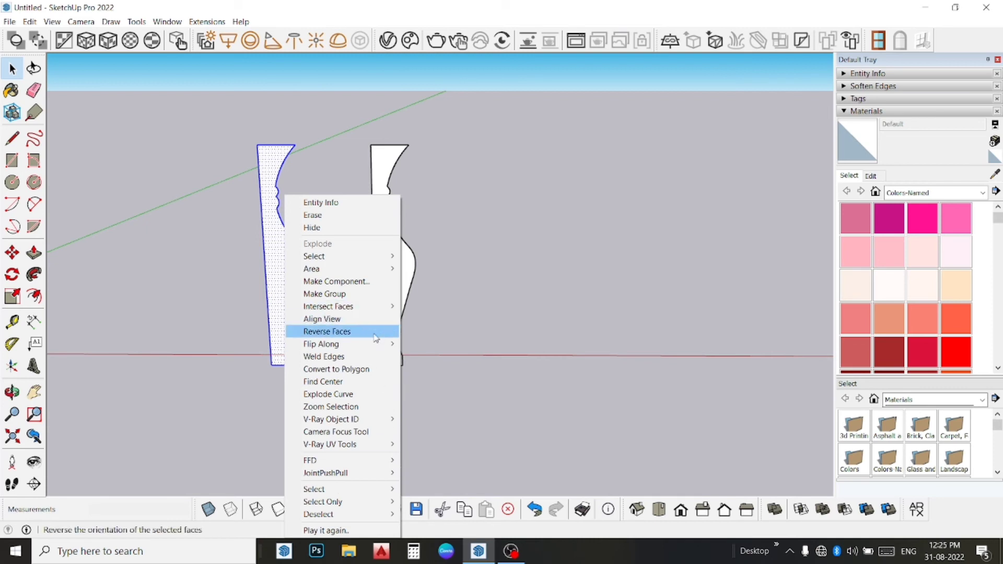
{"action": "mouse_move", "coordinate": [321, 345]}
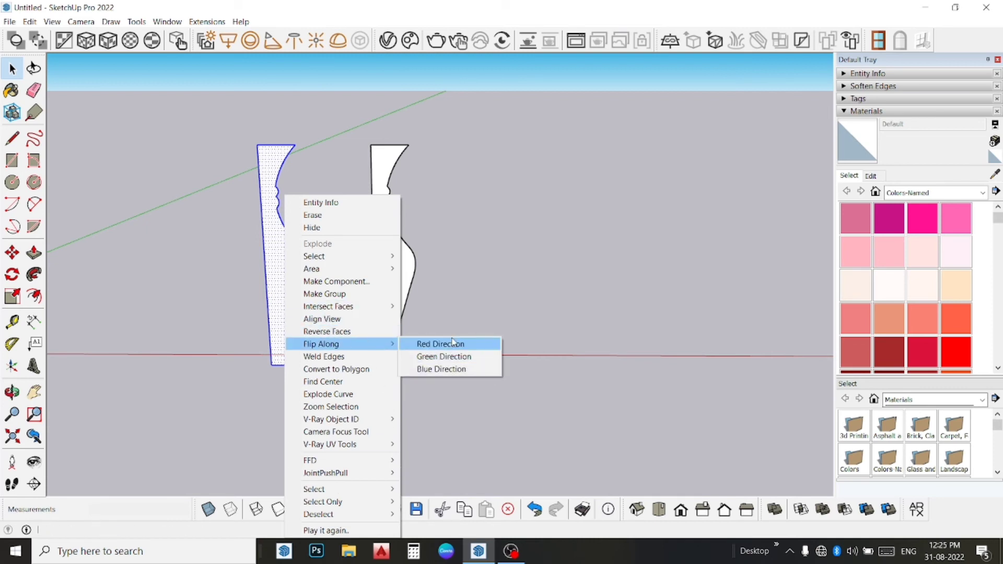
{"action": "left_click", "coordinate": [453, 342]}
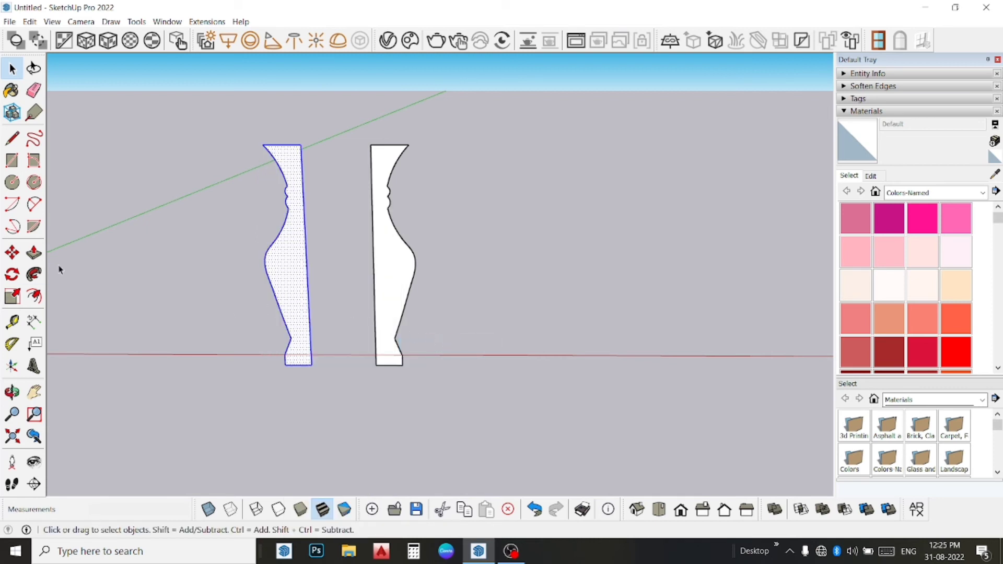
Step: Snap the mirrored copy against the original's base corner and erase the seam between the halves
{"action": "left_click", "coordinate": [17, 258]}
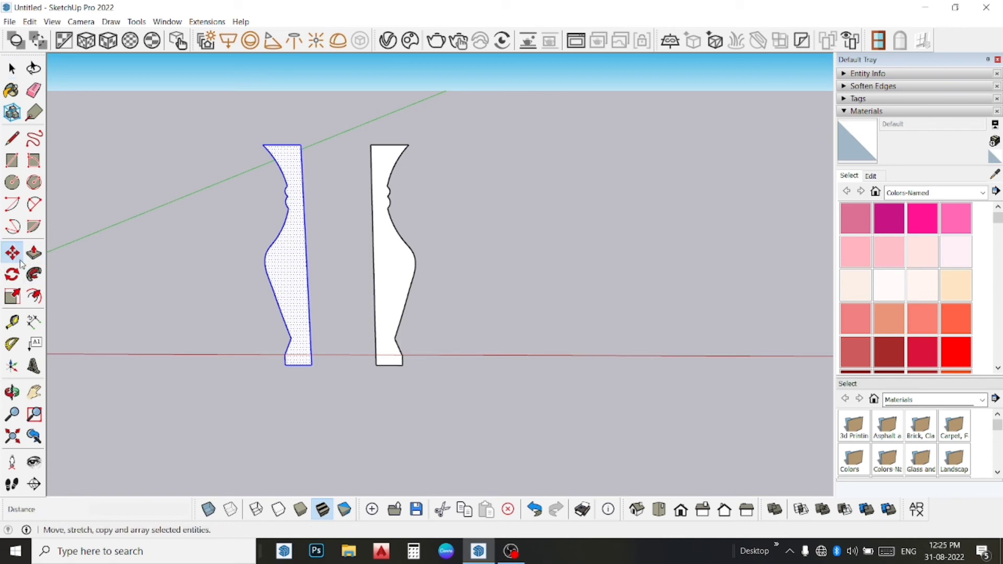
{"action": "left_click", "coordinate": [313, 365]}
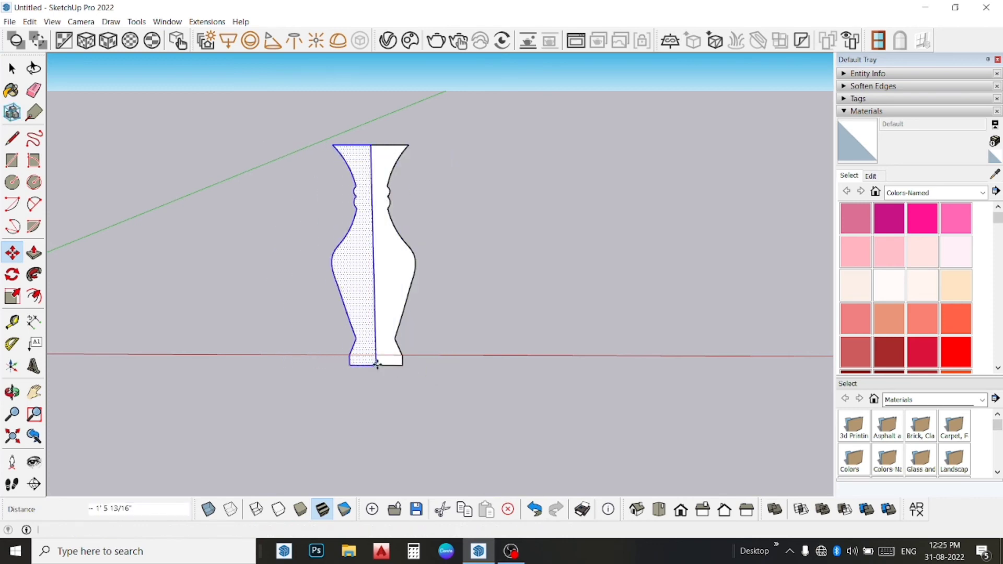
{"action": "left_click", "coordinate": [376, 365]}
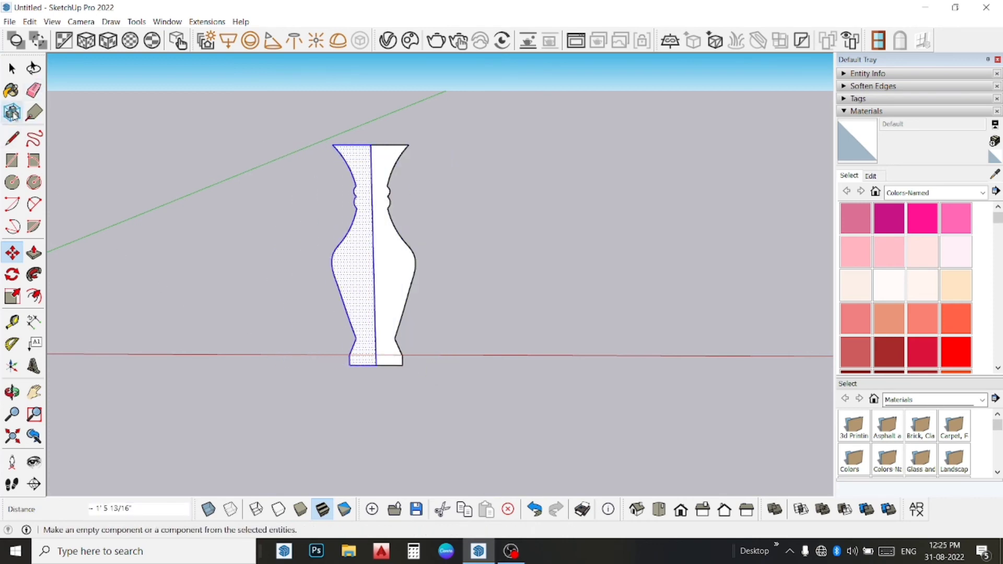
{"action": "left_click", "coordinate": [33, 90]}
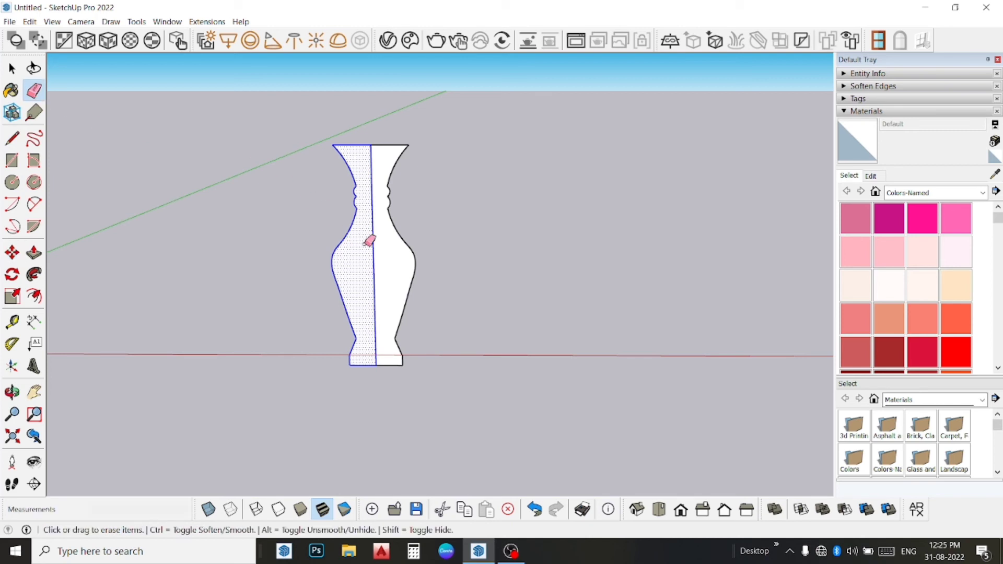
{"action": "left_click", "coordinate": [373, 244]}
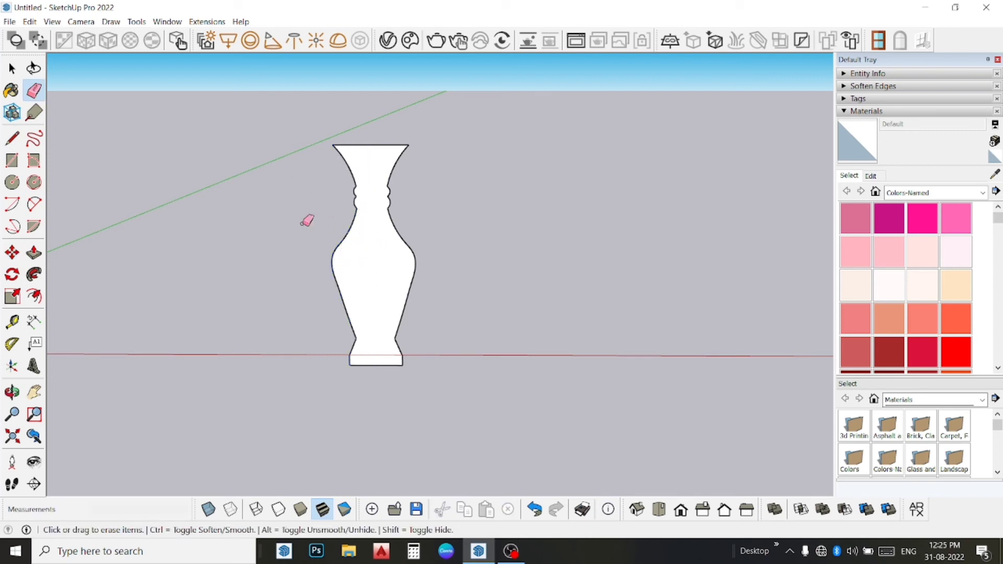
{"action": "left_click", "coordinate": [12, 139]}
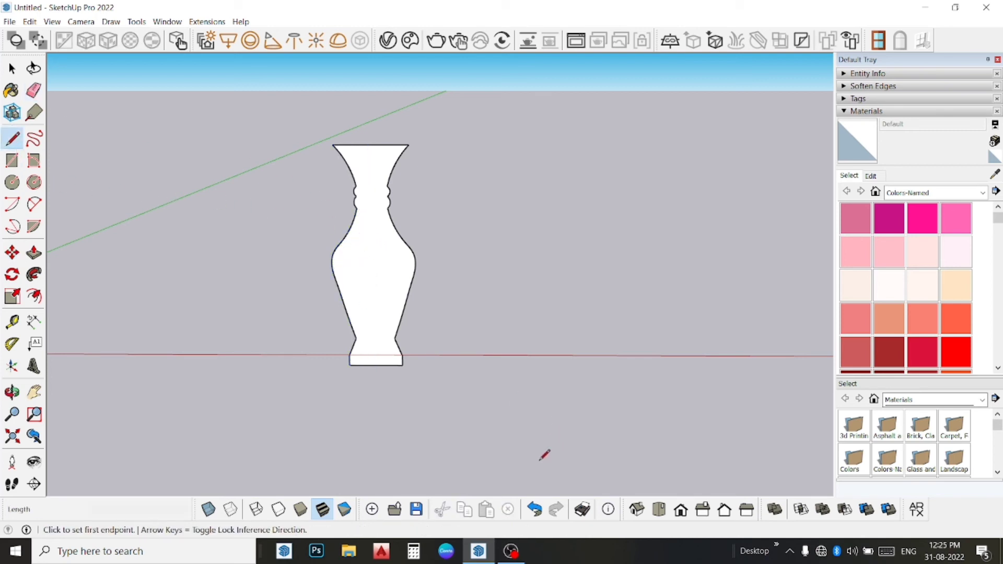
Step: Draw a vertical guide line down from the base centre and a circle of radius about 6 3/4 at its end
{"action": "left_click", "coordinate": [376, 364]}
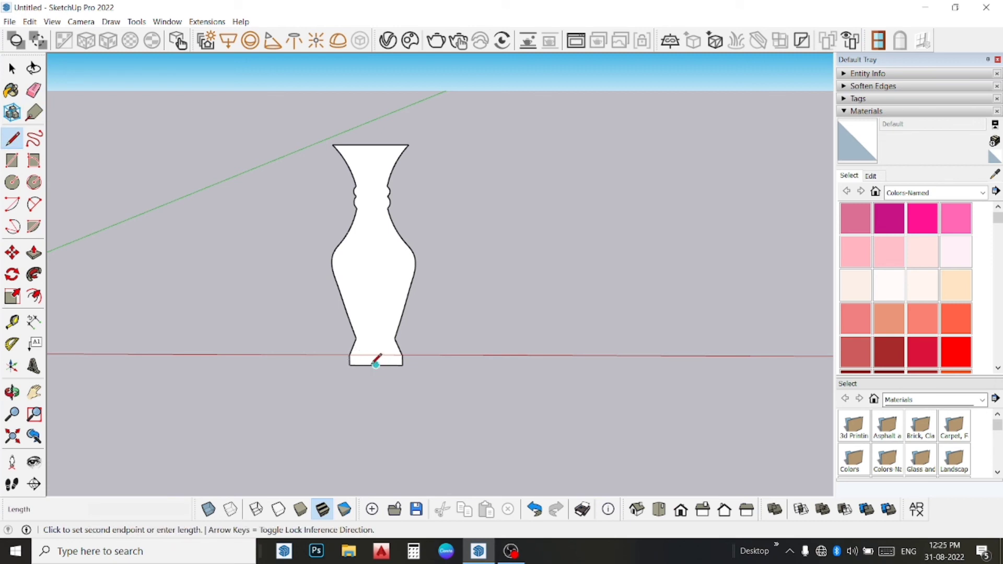
{"action": "left_click", "coordinate": [377, 413]}
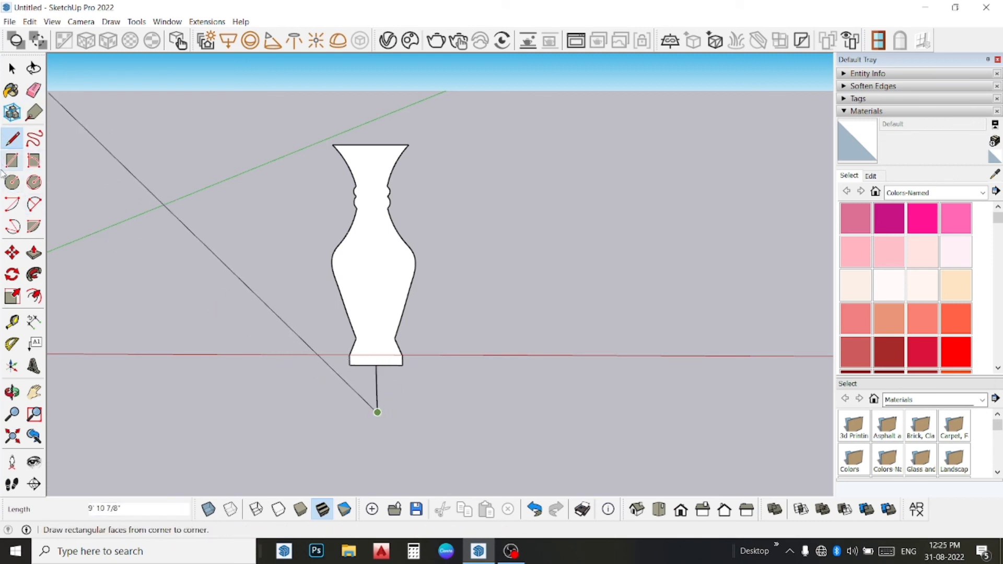
{"action": "left_click", "coordinate": [16, 188]}
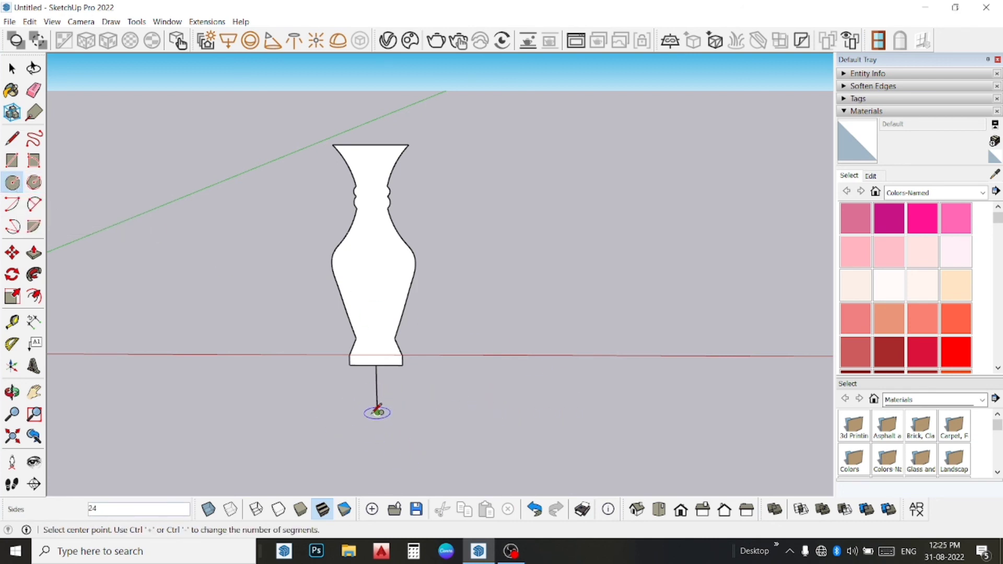
{"action": "left_click", "coordinate": [377, 413]}
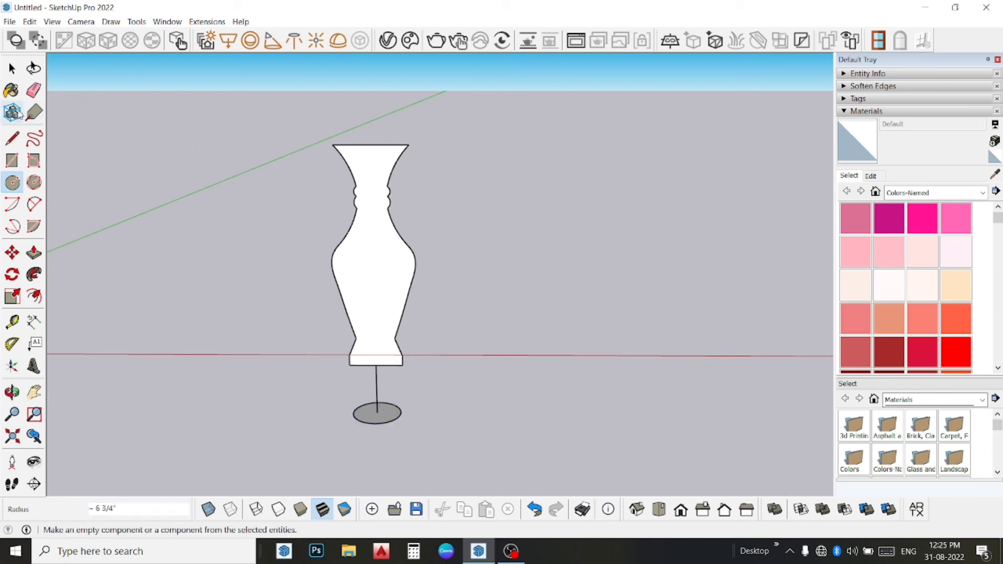
Step: Erase the vertical guide line and select the circle face as the sweep path
{"action": "left_click", "coordinate": [41, 93]}
{"action": "left_click_drag", "start_coordinate": [389, 371], "coordinate": [325, 372]}
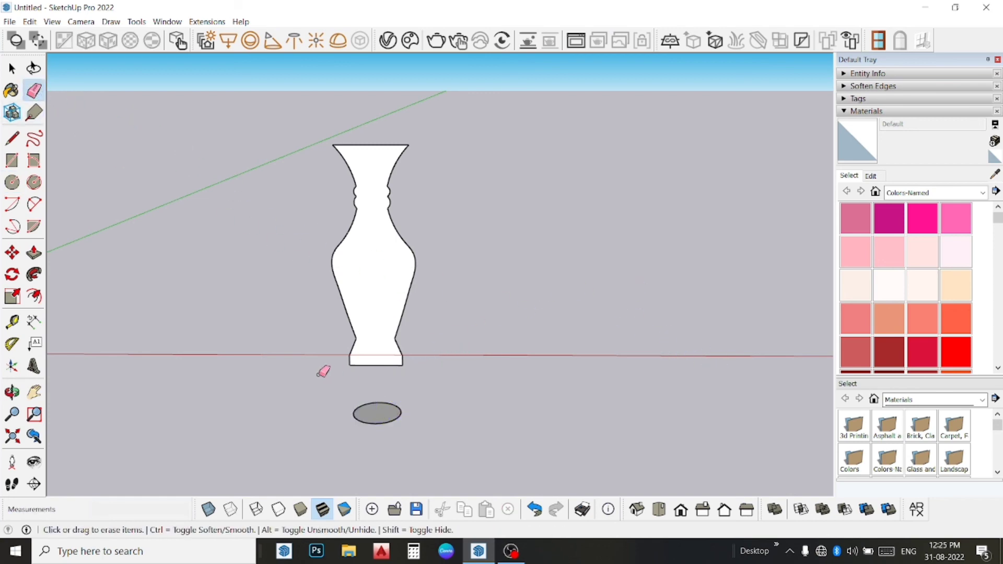
{"action": "key", "text": "space"}
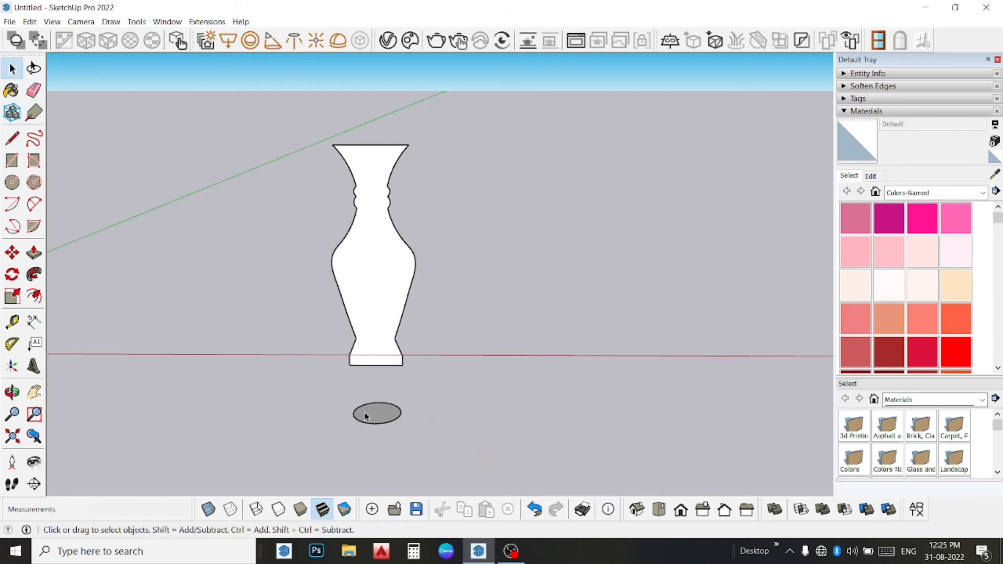
{"action": "left_click", "coordinate": [366, 417]}
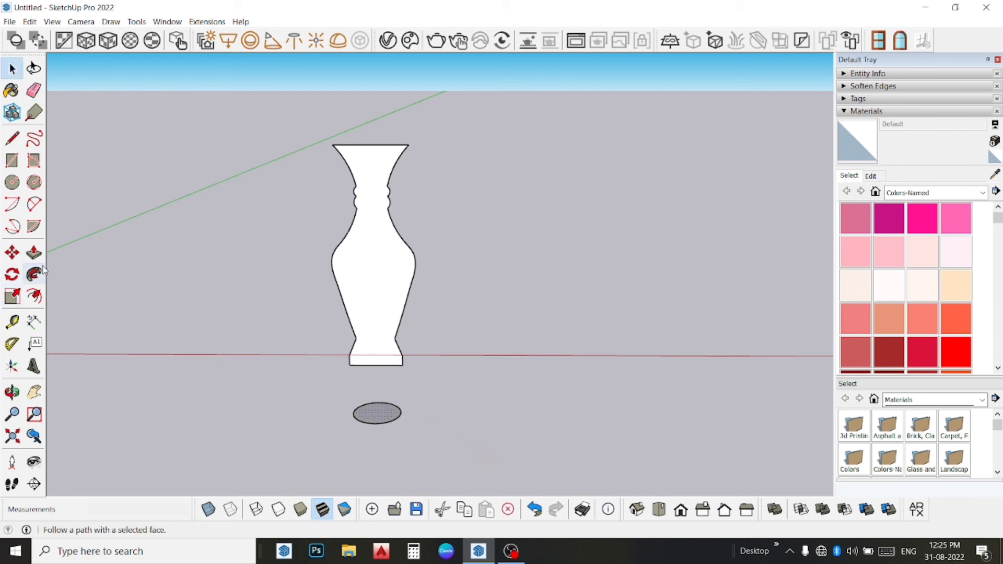
Step: Sweep the vase profile around the circle with Follow Me, then erase the leftover circle
{"action": "left_click", "coordinate": [34, 274]}
{"action": "left_click", "coordinate": [395, 293]}
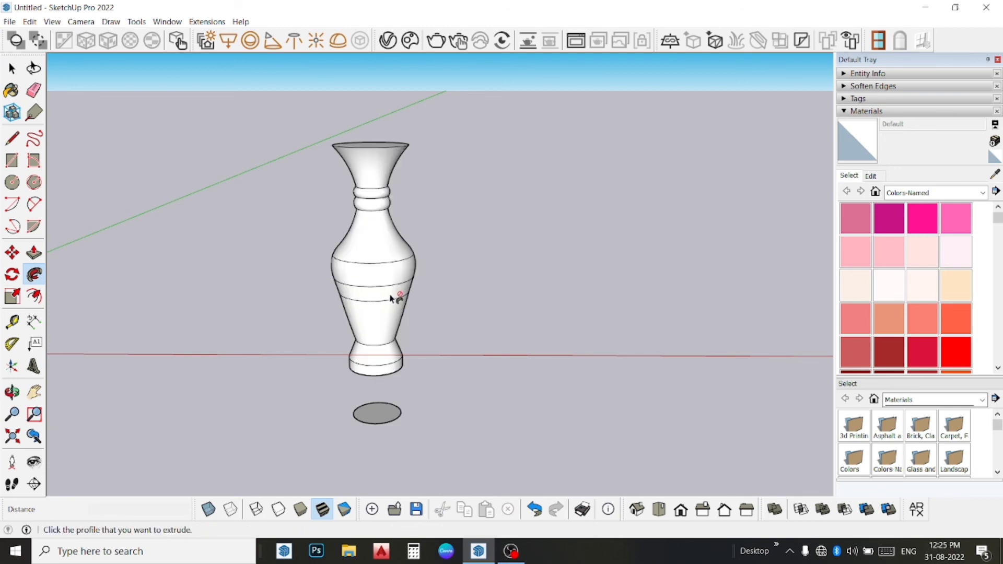
{"action": "key", "text": "space"}
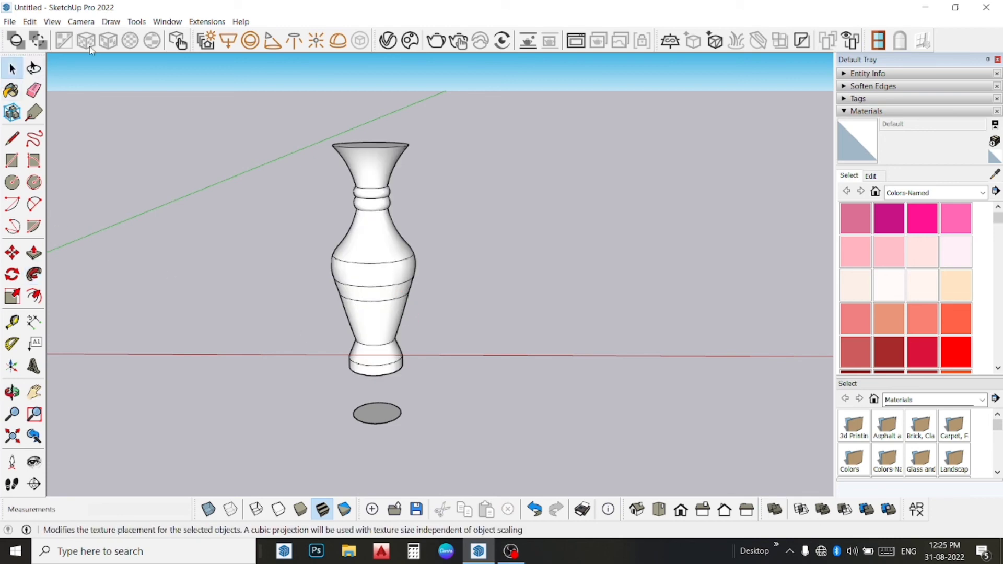
{"action": "left_click", "coordinate": [44, 90]}
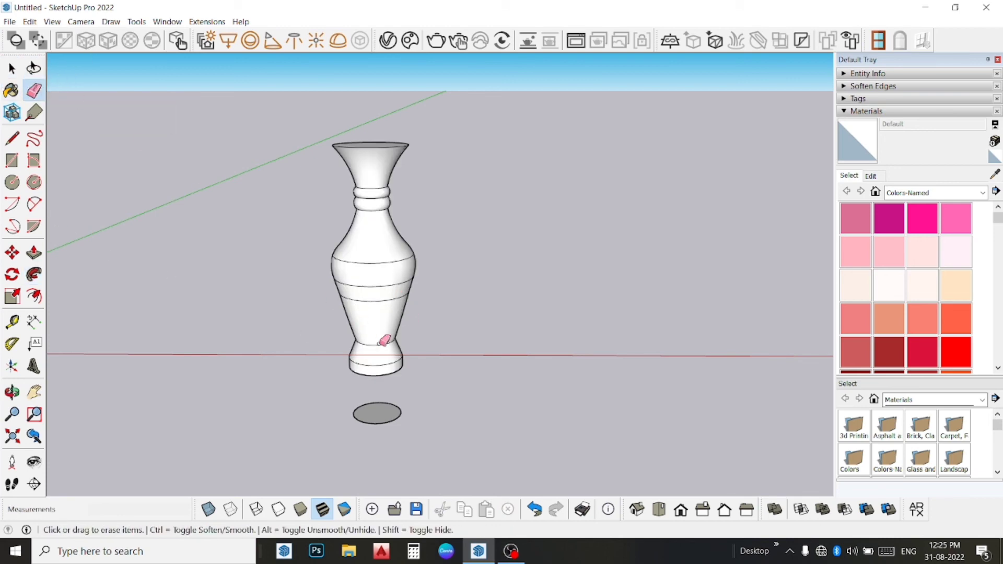
{"action": "left_click_drag", "start_coordinate": [373, 412], "coordinate": [365, 438]}
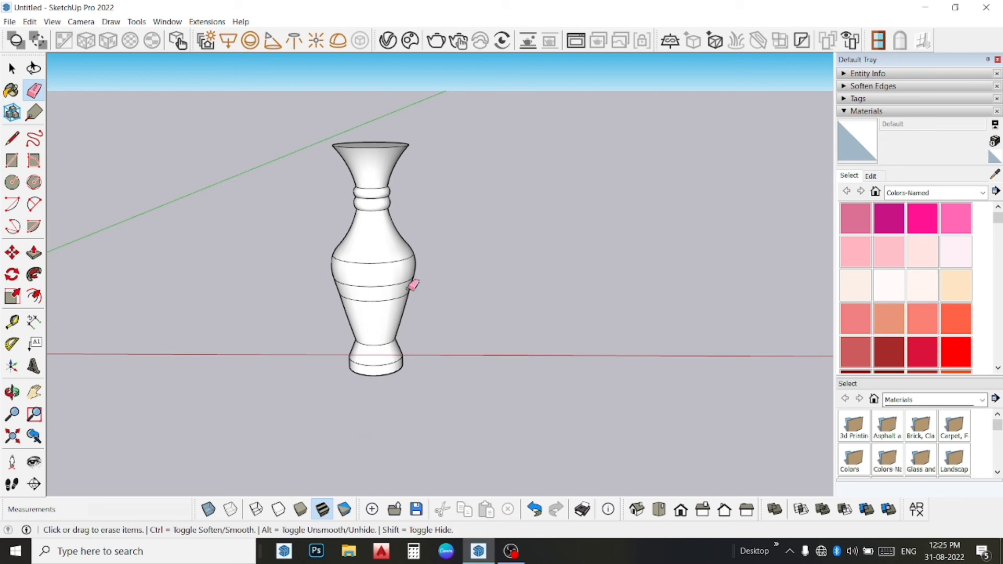
{"action": "key", "text": "space"}
Step: Soften the whole vase's edges with Soften coplanar turned on
{"action": "triple_click", "coordinate": [381, 269]}
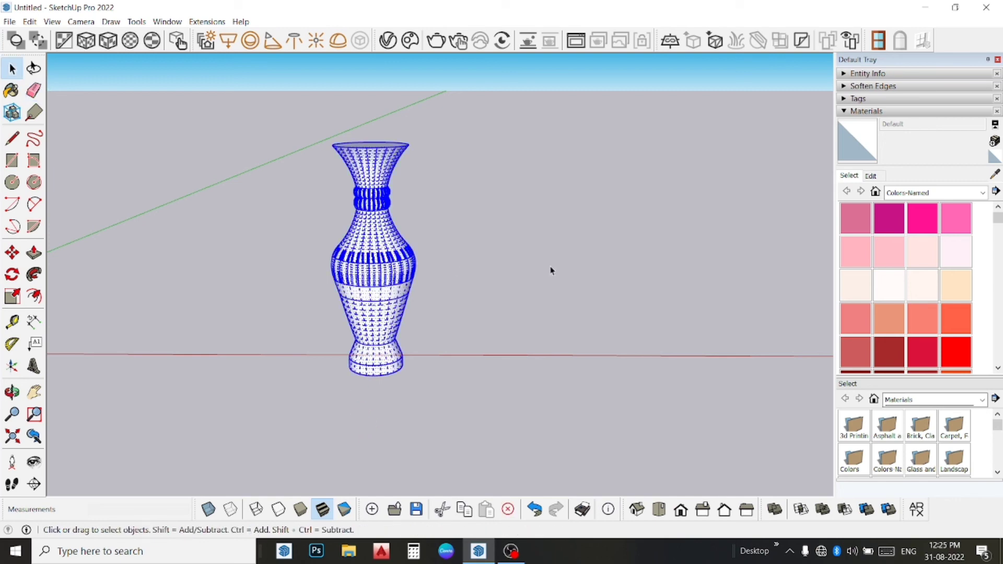
{"action": "left_click", "coordinate": [888, 85]}
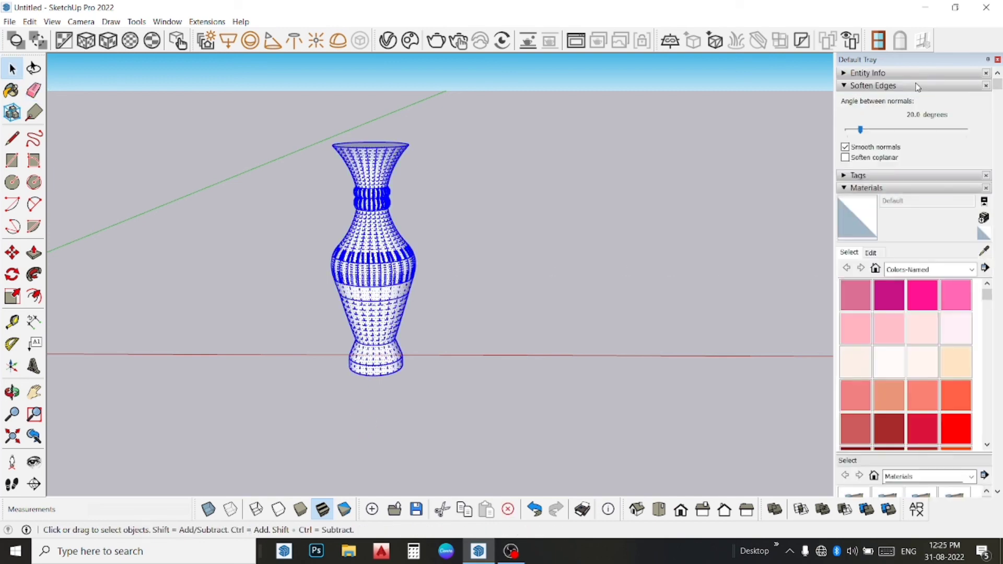
{"action": "left_click", "coordinate": [845, 158]}
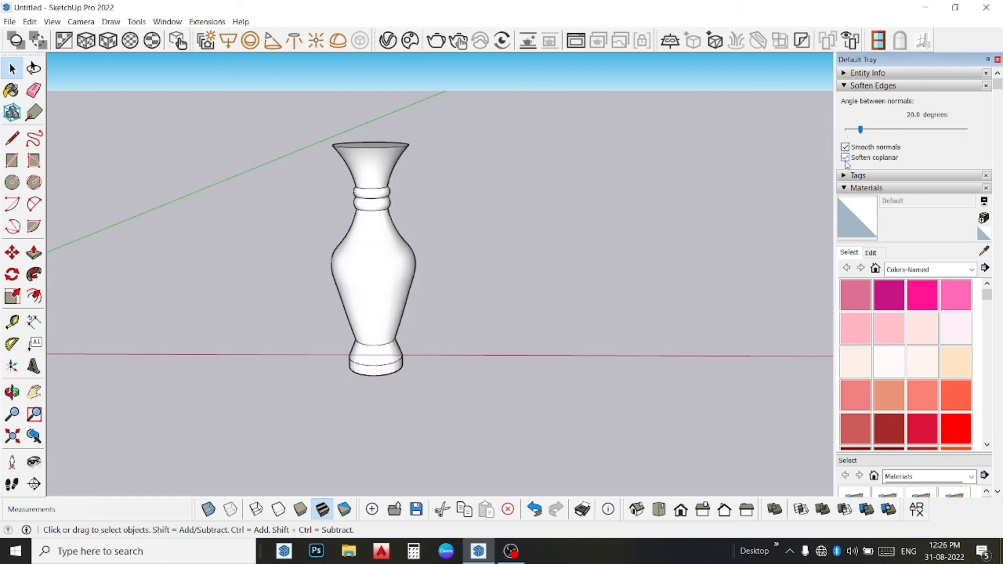
{"action": "left_click", "coordinate": [669, 218]}
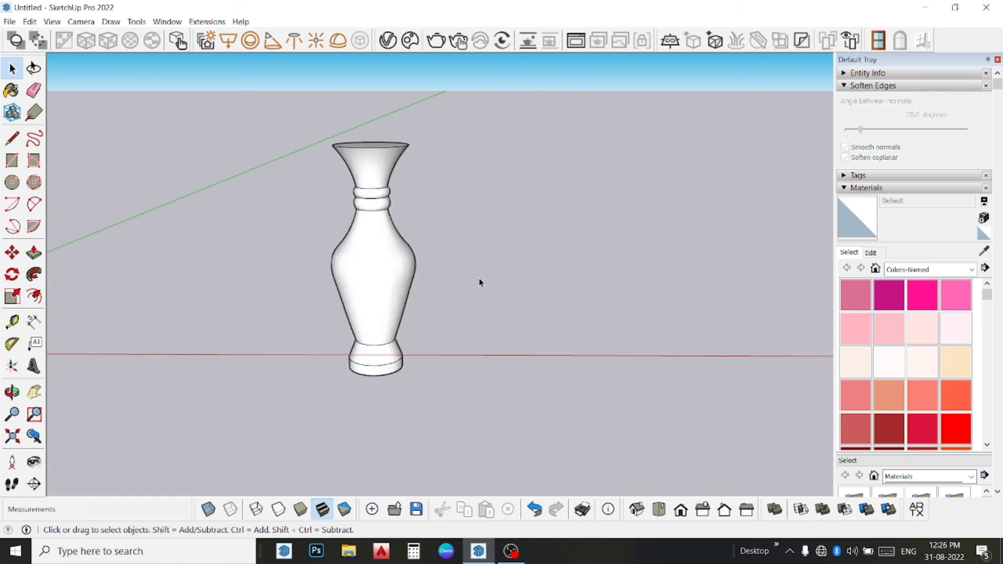
{"action": "scroll", "coordinate": [481, 284], "scroll_direction": "up", "scroll_amount": 1}
{"action": "scroll", "coordinate": [461, 282], "scroll_direction": "up", "scroll_amount": 2}
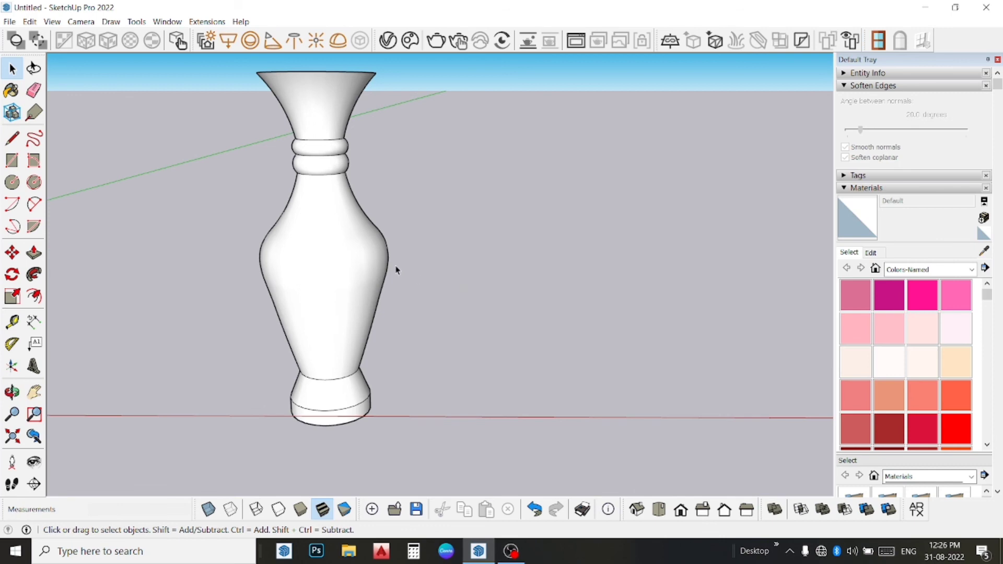
{"action": "mouse_move", "coordinate": [396, 270]}
{"action": "middle_mouse_down"}
{"action": "mouse_move", "coordinate": [414, 236]}
{"action": "mouse_move", "coordinate": [455, 204]}
{"action": "mouse_move", "coordinate": [451, 249]}
{"action": "mouse_move", "coordinate": [331, 325]}
{"action": "mouse_move", "coordinate": [408, 294]}
{"action": "mouse_move", "coordinate": [417, 302]}
{"action": "middle_mouse_up"}
{"action": "scroll", "coordinate": [453, 259], "scroll_direction": "down", "scroll_amount": 1}
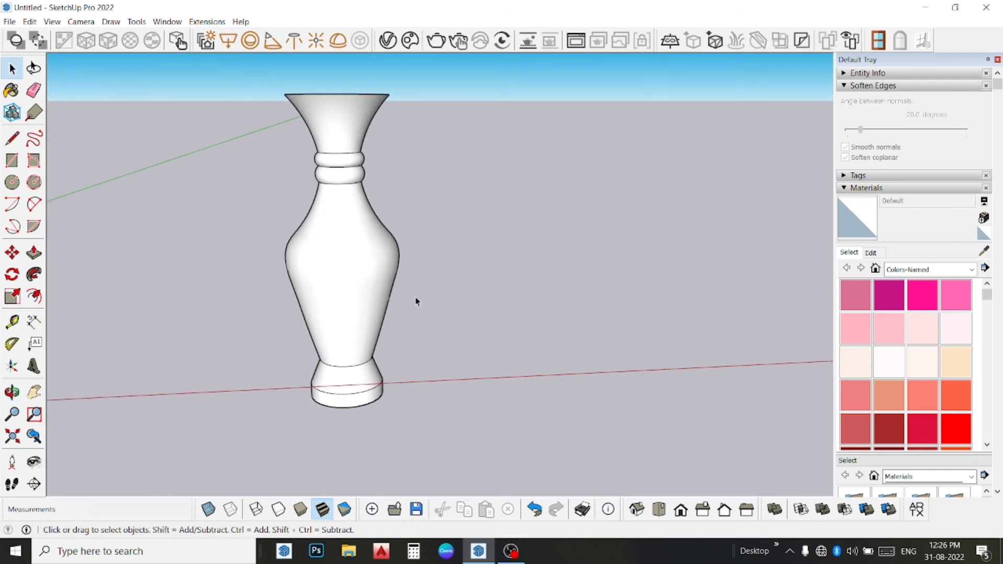
{"action": "scroll", "coordinate": [417, 301], "scroll_direction": "down", "scroll_amount": 1}
{"action": "scroll", "coordinate": [407, 298], "scroll_direction": "up", "scroll_amount": 2}
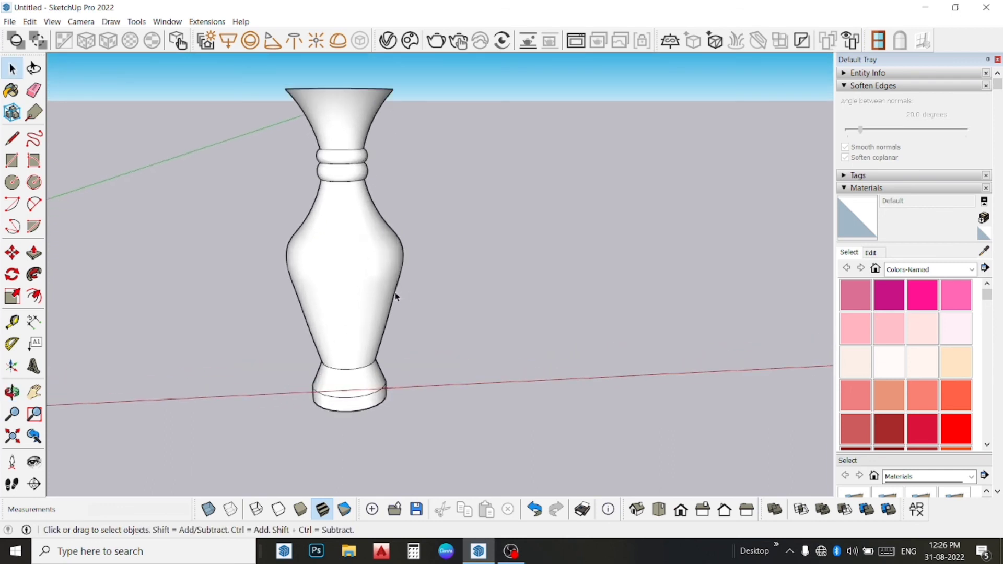
{"action": "mouse_move", "coordinate": [395, 296]}
{"action": "middle_mouse_down"}
{"action": "mouse_move", "coordinate": [394, 175]}
{"action": "mouse_move", "coordinate": [397, 274]}
{"action": "middle_mouse_up"}
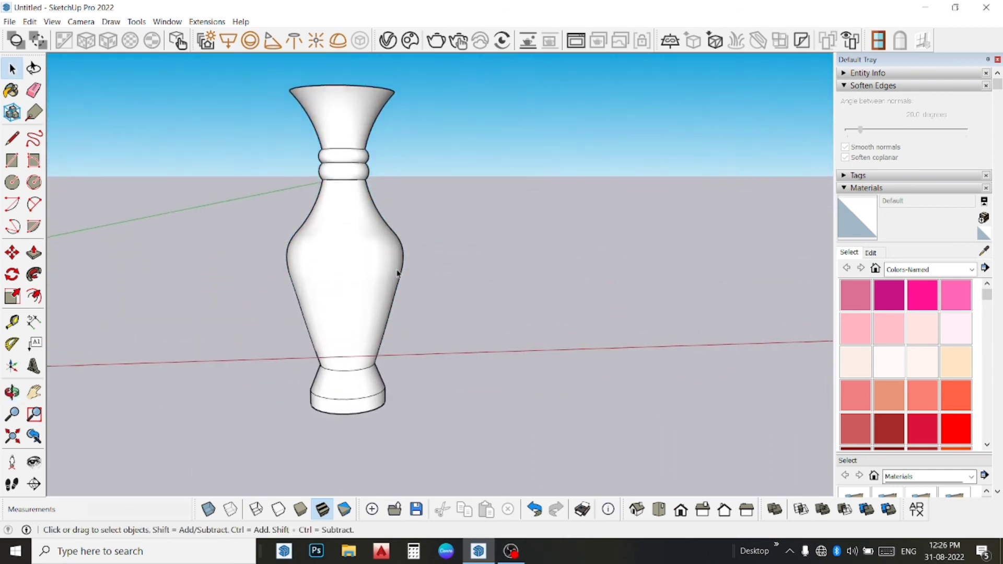